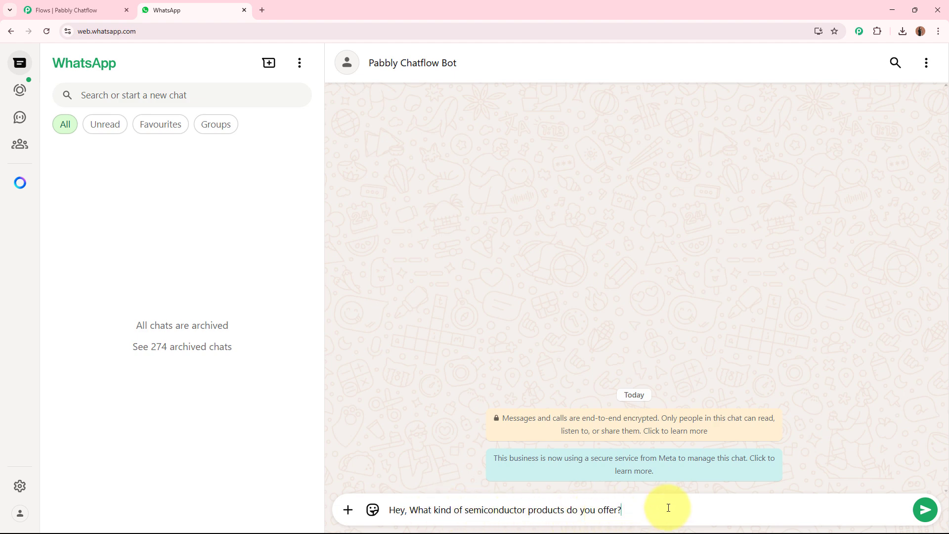
- Send the drafted question about semiconductor products to the Pabbly Chatflow Bot and read its welcome reply
{"action": "key", "text": "Return"}
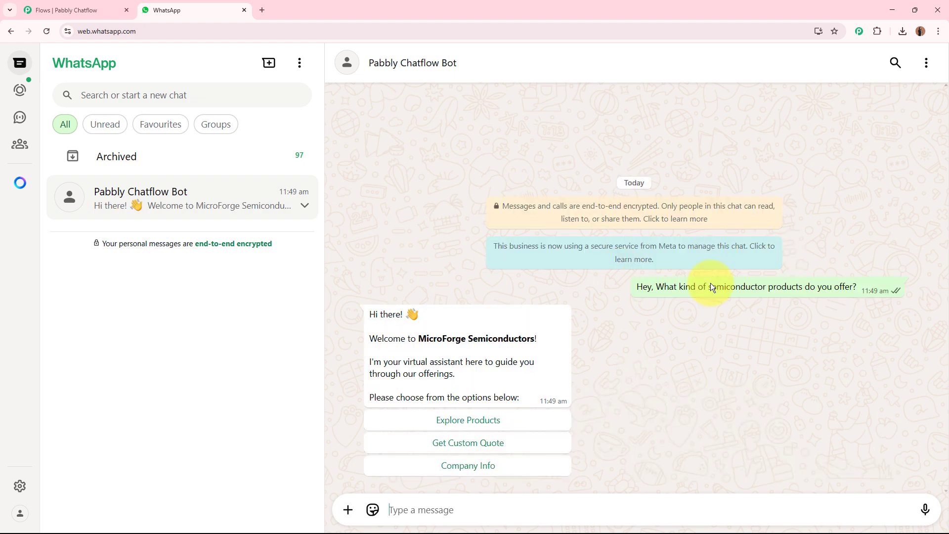
{"action": "left_click_drag", "start_coordinate": [366, 313], "coordinate": [556, 414]}
{"action": "left_click", "coordinate": [718, 357]}
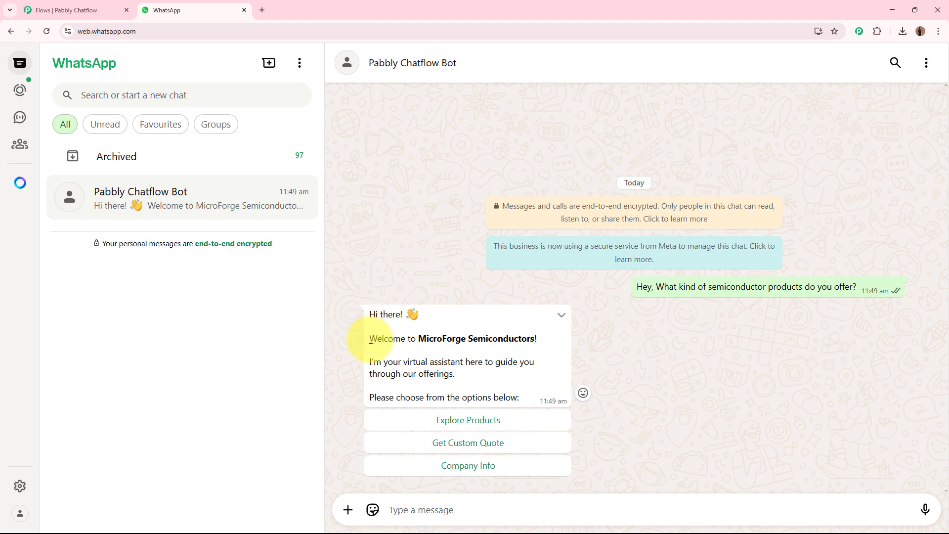
{"action": "left_click_drag", "start_coordinate": [373, 339], "coordinate": [602, 340]}
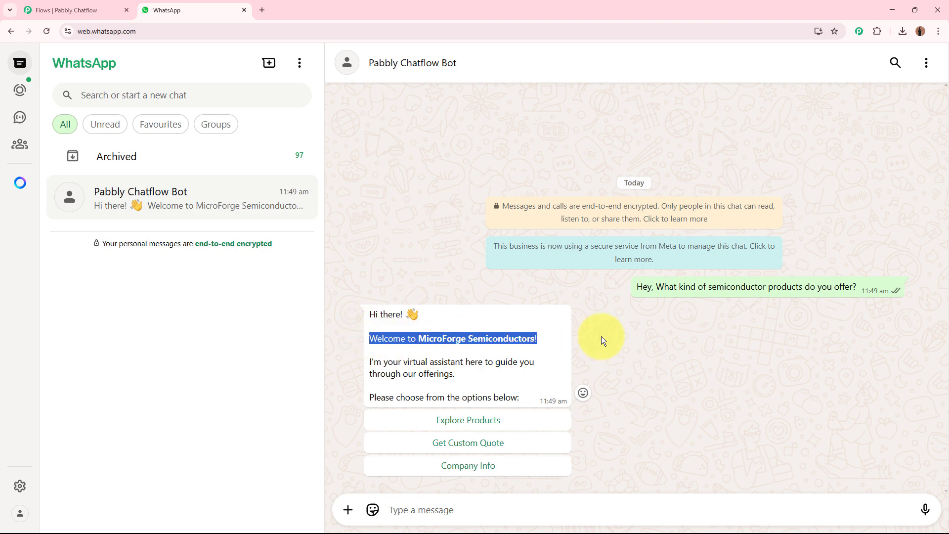
{"action": "double_click", "coordinate": [373, 360]}
{"action": "left_click_drag", "start_coordinate": [416, 358], "coordinate": [464, 361]}
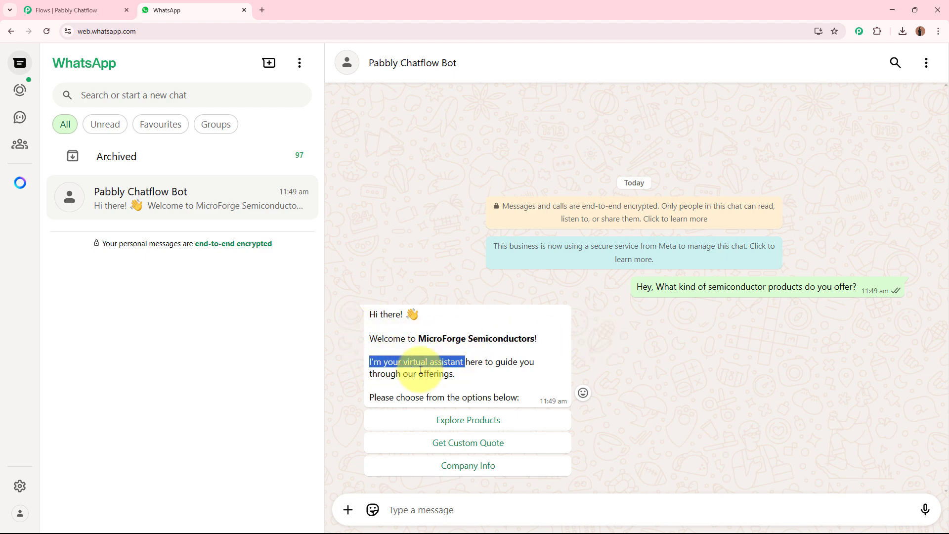
- Answer the bot with Explore Products and submit IGBT Modules from the product category list
{"action": "left_click", "coordinate": [519, 423]}
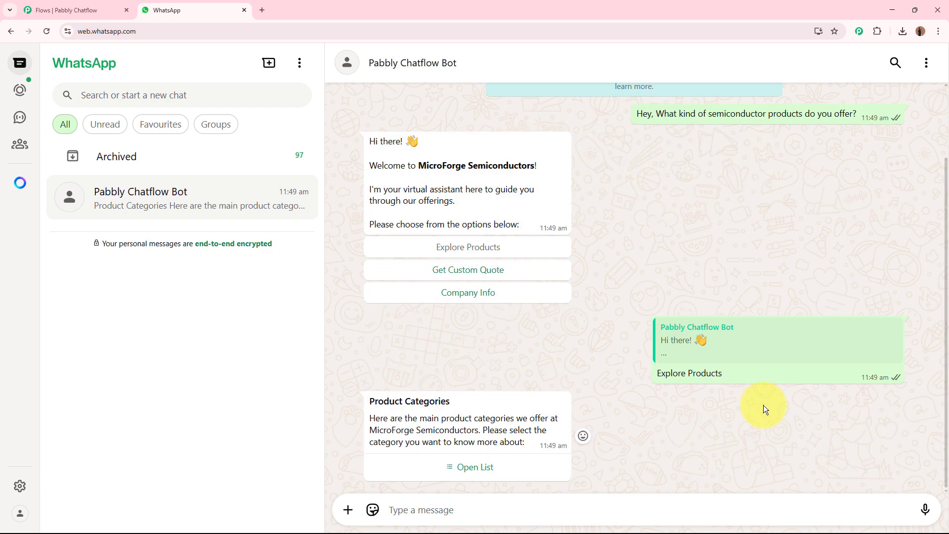
{"action": "left_click", "coordinate": [468, 467]}
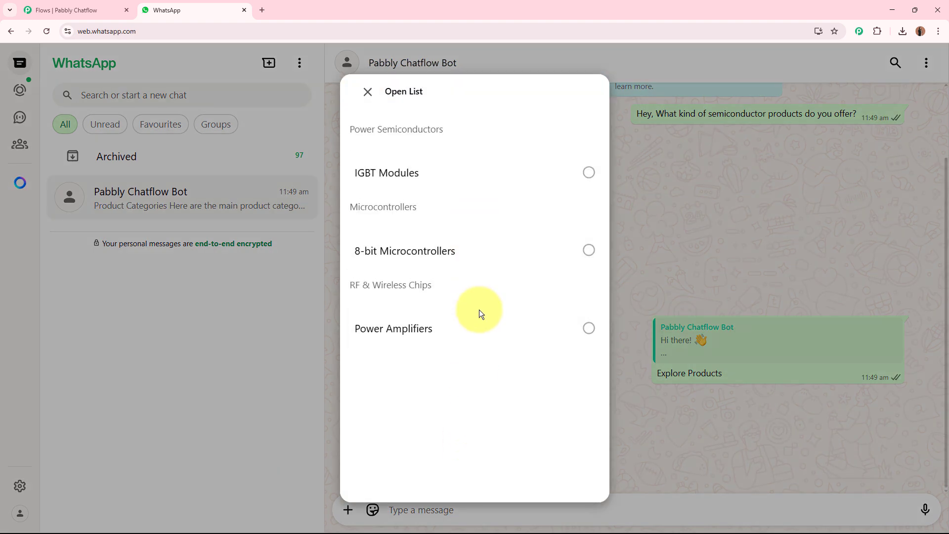
{"action": "left_click", "coordinate": [470, 181]}
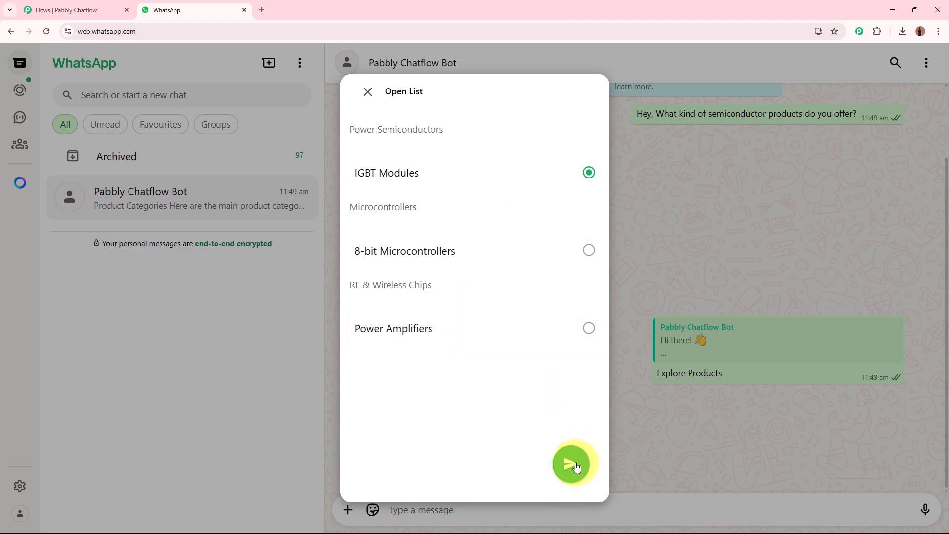
{"action": "left_click", "coordinate": [574, 465]}
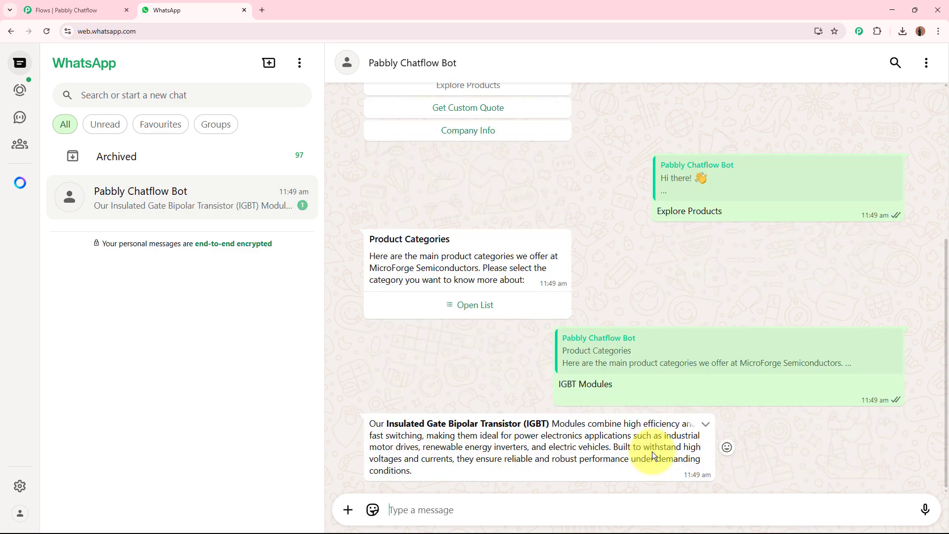
- Examine the IGBT module photo at full size and the product description sent by the bot
{"action": "left_click", "coordinate": [568, 364]}
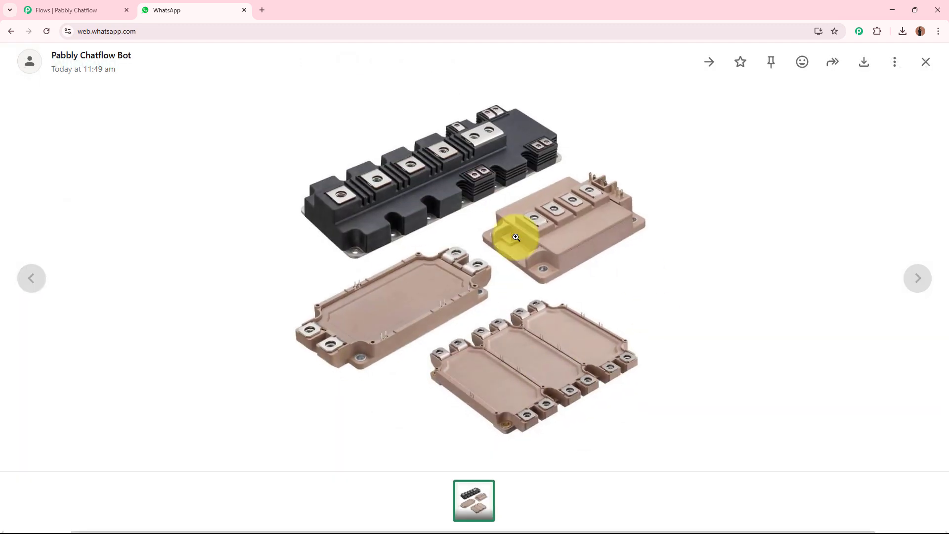
{"action": "left_click", "coordinate": [926, 63]}
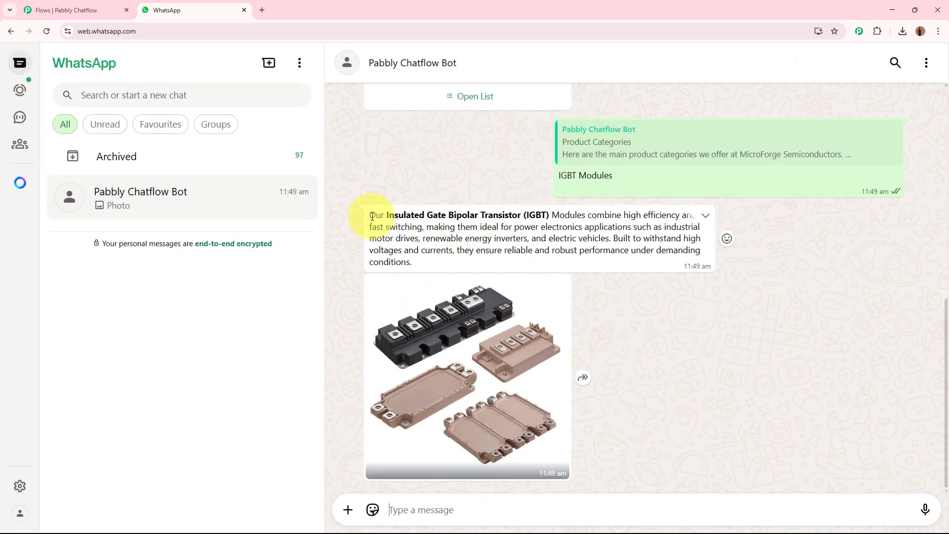
{"action": "left_click_drag", "start_coordinate": [368, 213], "coordinate": [411, 261]}
- Submit 8-bit Microcontrollers from the product category list and review the bot's product replies
{"action": "left_click", "coordinate": [473, 99]}
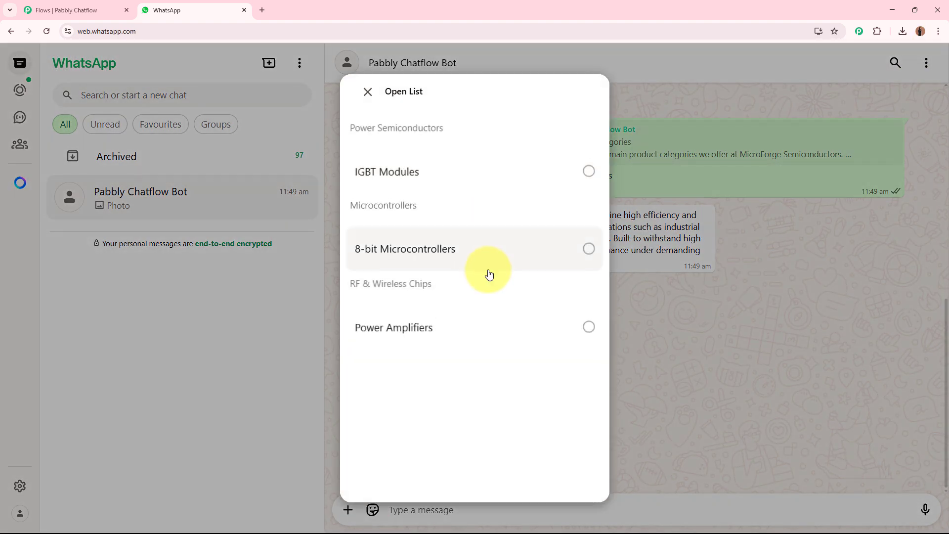
{"action": "left_click", "coordinate": [485, 263]}
{"action": "left_click", "coordinate": [570, 462]}
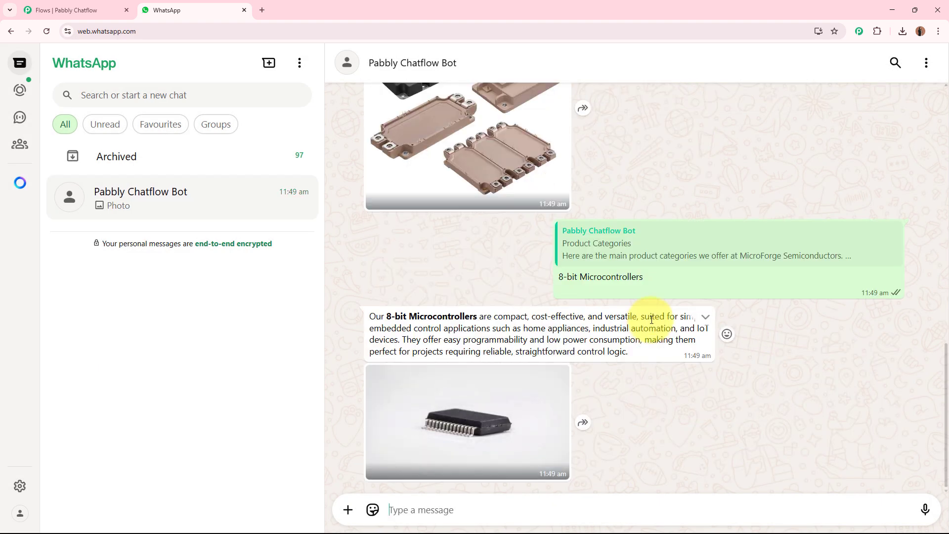
{"action": "scroll", "coordinate": [687, 358], "scroll_direction": "up", "scroll_amount": 10}
{"action": "scroll", "coordinate": [687, 358], "scroll_direction": "down", "scroll_amount": 5}
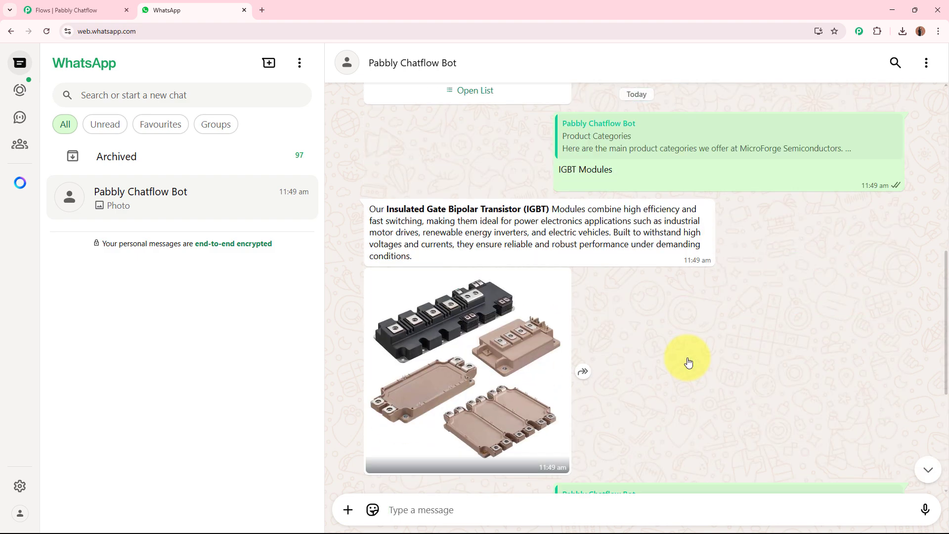
{"action": "scroll", "coordinate": [688, 362], "scroll_direction": "down", "scroll_amount": 5}
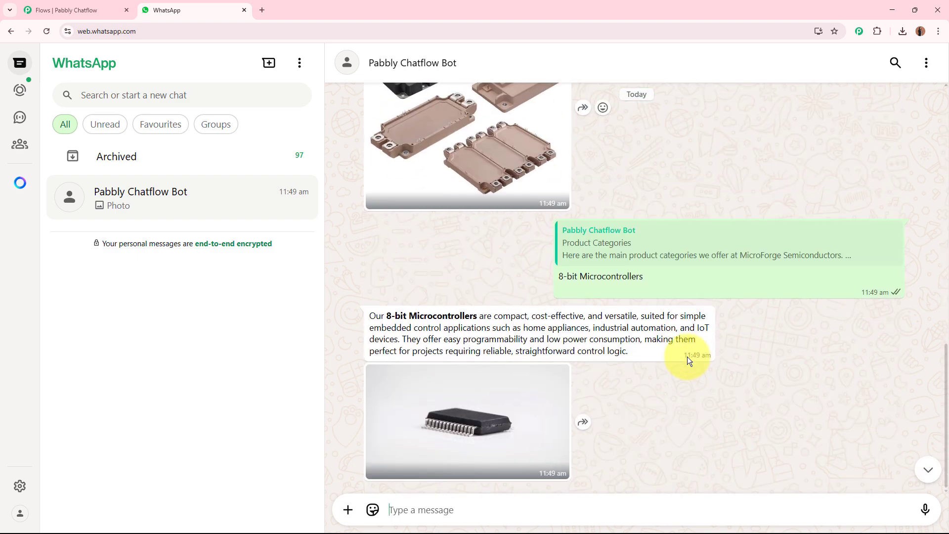
- Switch to Pabbly Chatflow to view the finished semiconductor chatbot flow and close that page
{"action": "left_click", "coordinate": [89, 6]}
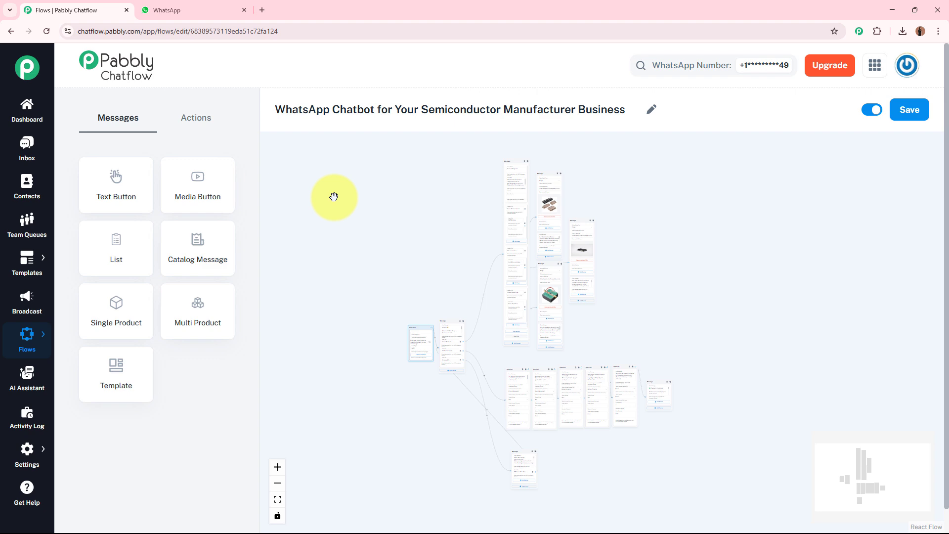
{"action": "left_click", "coordinate": [127, 10]}
{"action": "left_click", "coordinate": [518, 95]}
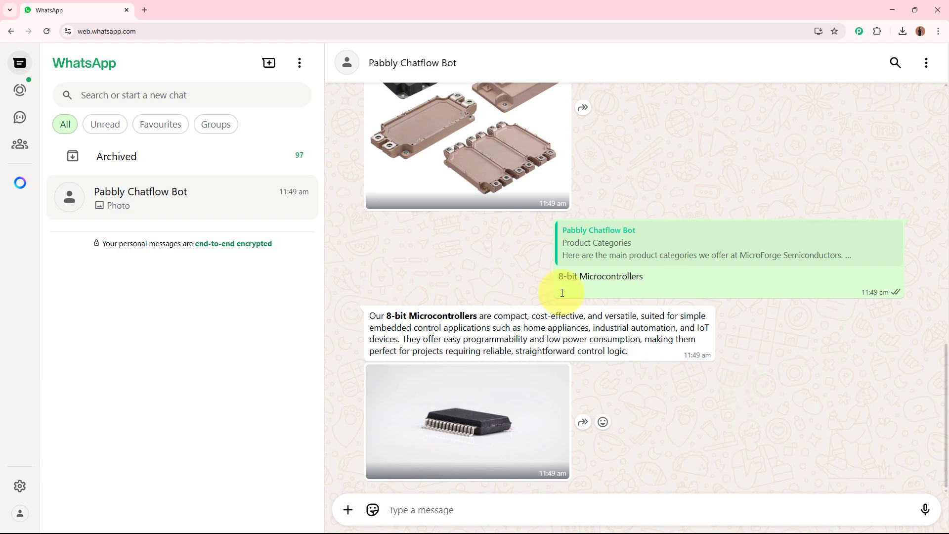
{"action": "left_click", "coordinate": [149, 8]}
{"action": "type", "text": "wwww"}
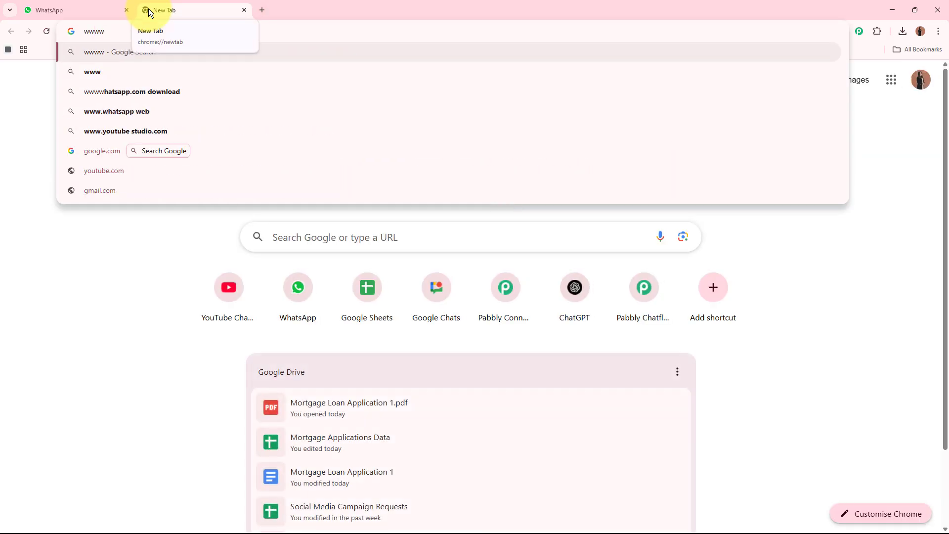
{"action": "key", "text": "BackSpace"}
{"action": "type", "text": "."}
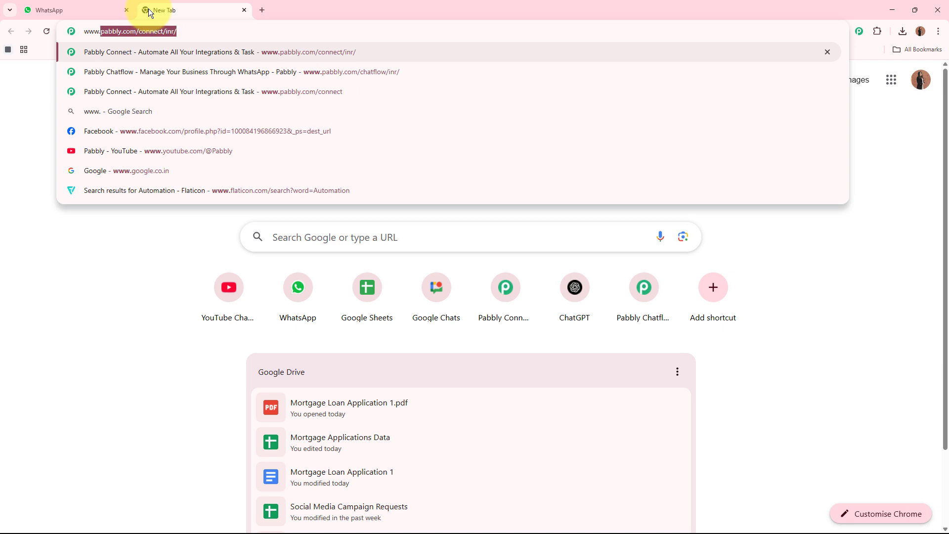
{"action": "type", "text": "pabbly.com/chatflow"}
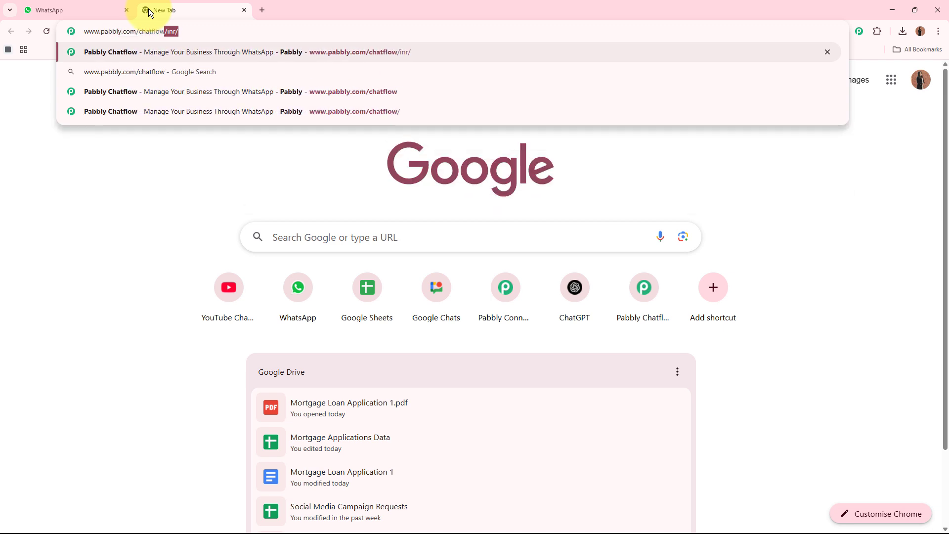
{"action": "key", "text": "Return"}
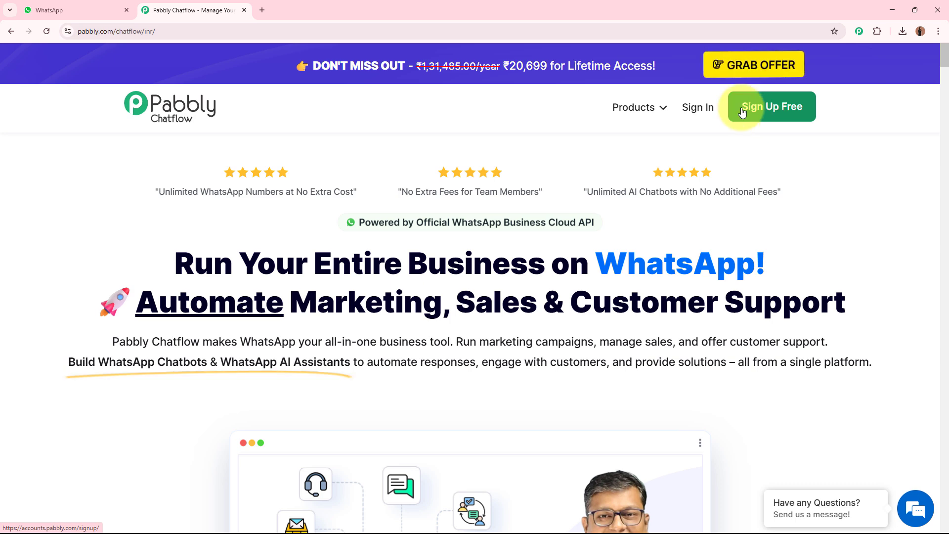
{"action": "left_click", "coordinate": [697, 107]}
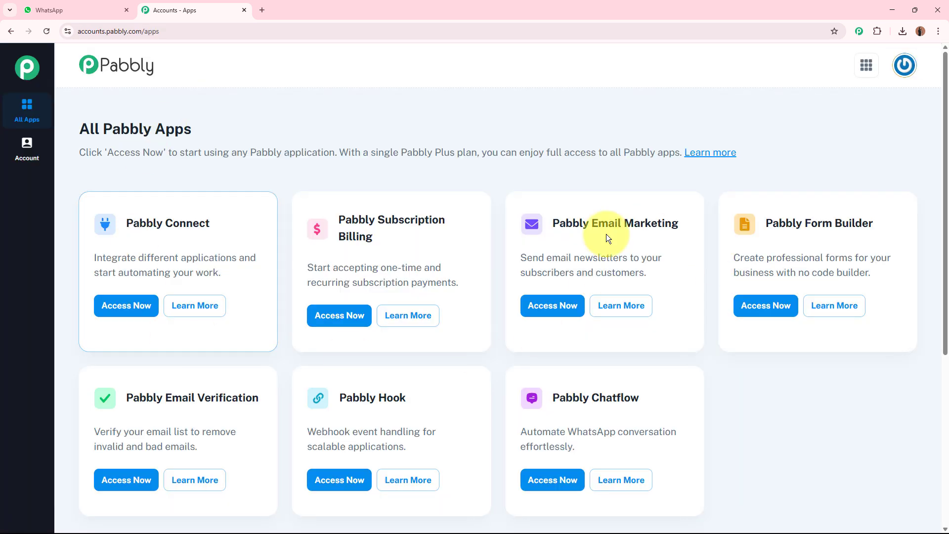
- Access the Pabbly Chatflow application from the overview of all Pabbly apps
{"action": "triple_click", "coordinate": [157, 125]}
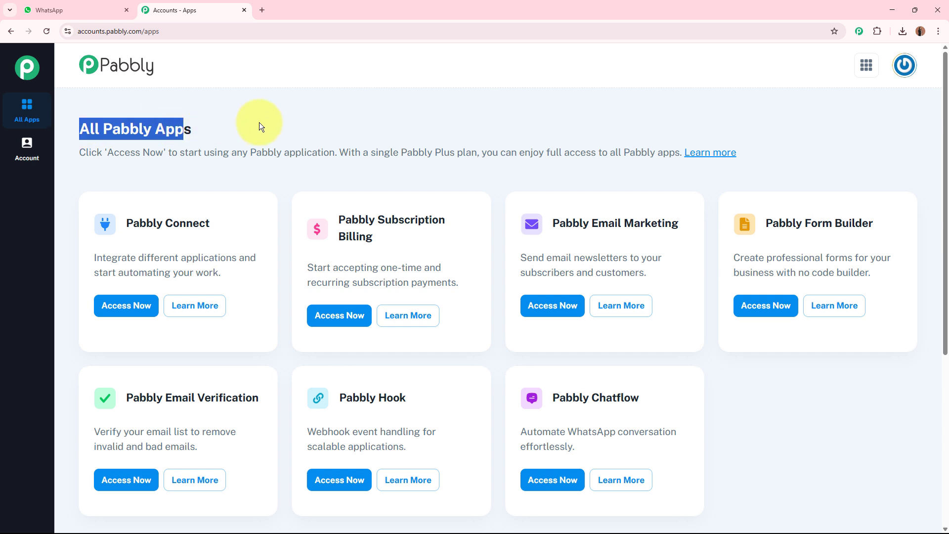
{"action": "left_click", "coordinate": [325, 126]}
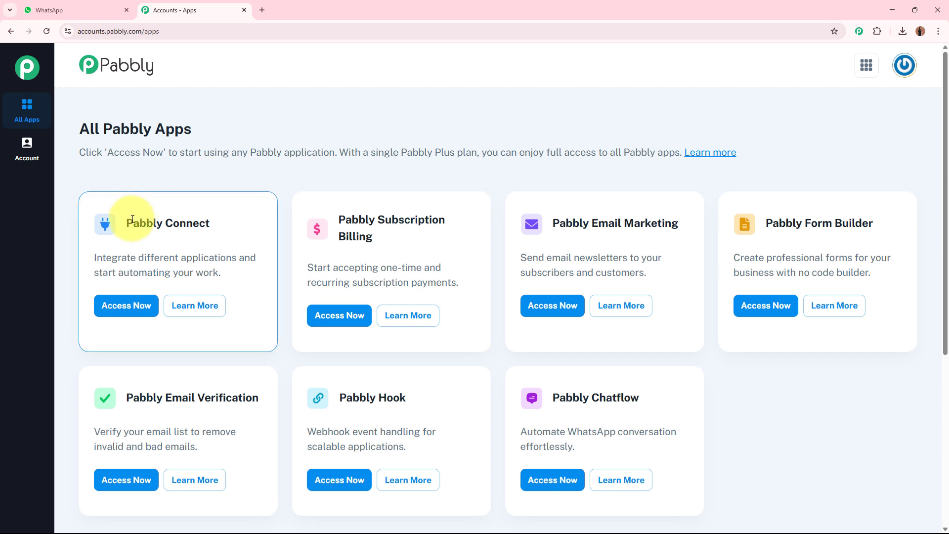
{"action": "left_click_drag", "start_coordinate": [556, 405], "coordinate": [775, 402]}
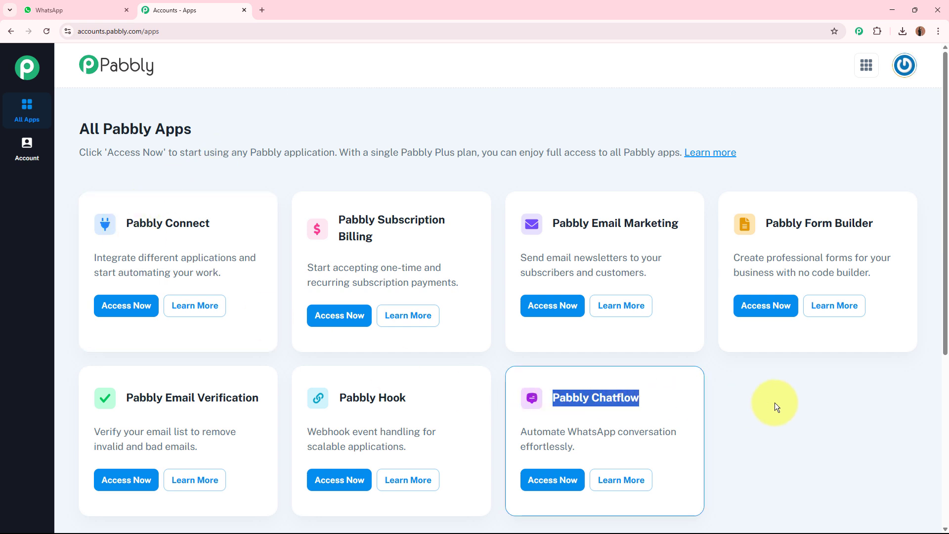
{"action": "left_click", "coordinate": [688, 420]}
{"action": "left_click", "coordinate": [544, 479]}
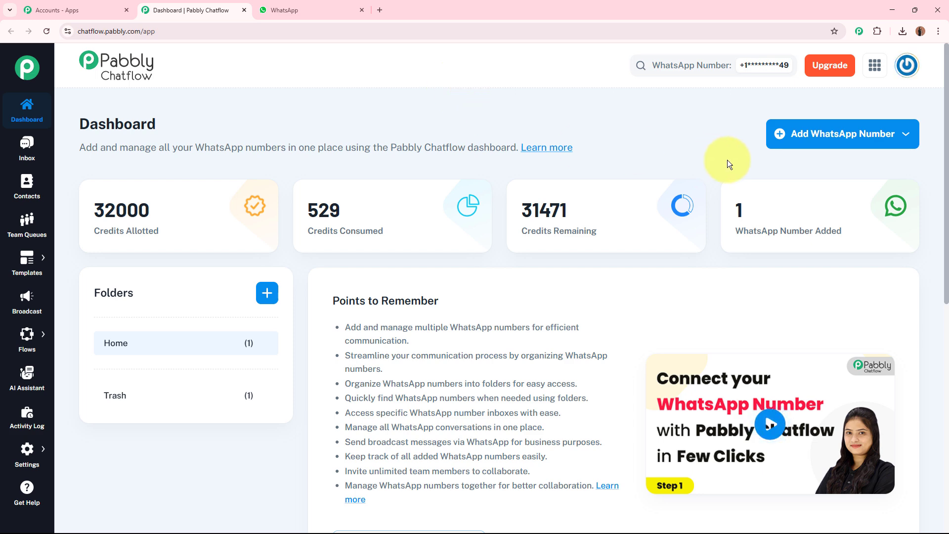
- Look at the available connection methods for adding a WhatsApp number
{"action": "left_click", "coordinate": [804, 149]}
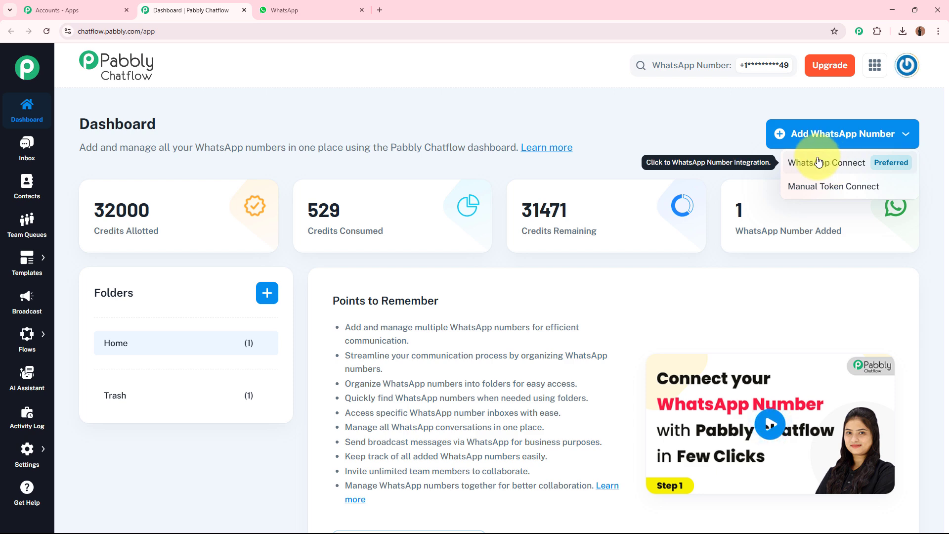
{"action": "left_click", "coordinate": [679, 135]}
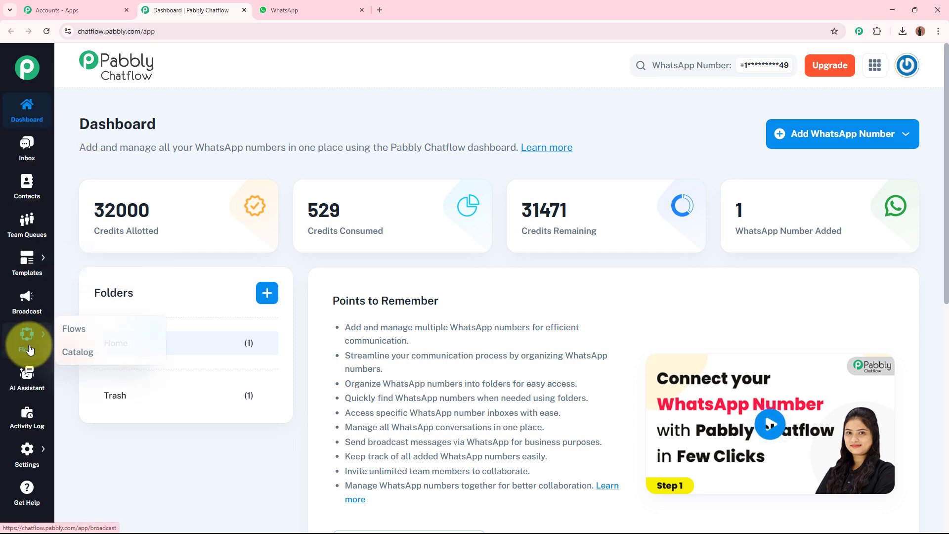
{"action": "mouse_move", "coordinate": [31, 453]}
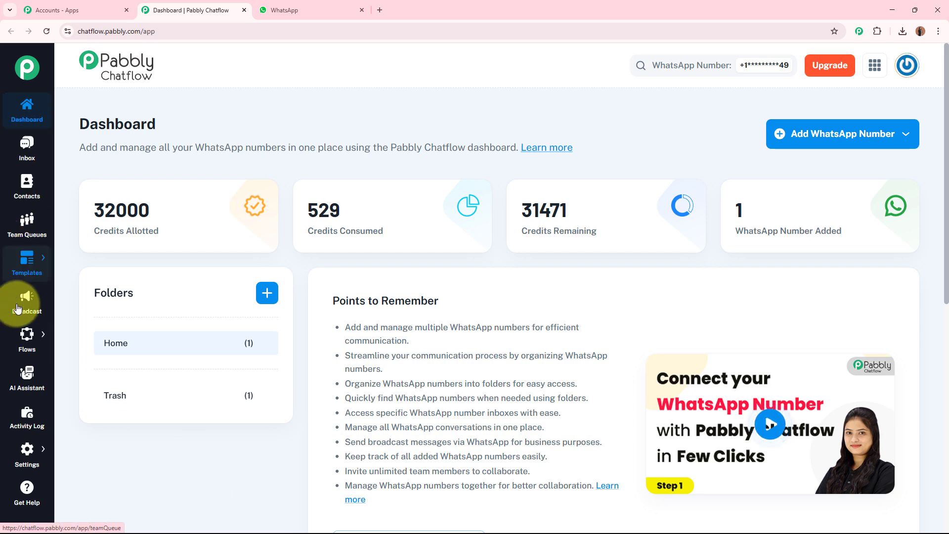
- Open the Flow Builder and add a new flow
{"action": "mouse_move", "coordinate": [27, 336]}
{"action": "left_click", "coordinate": [76, 336]}
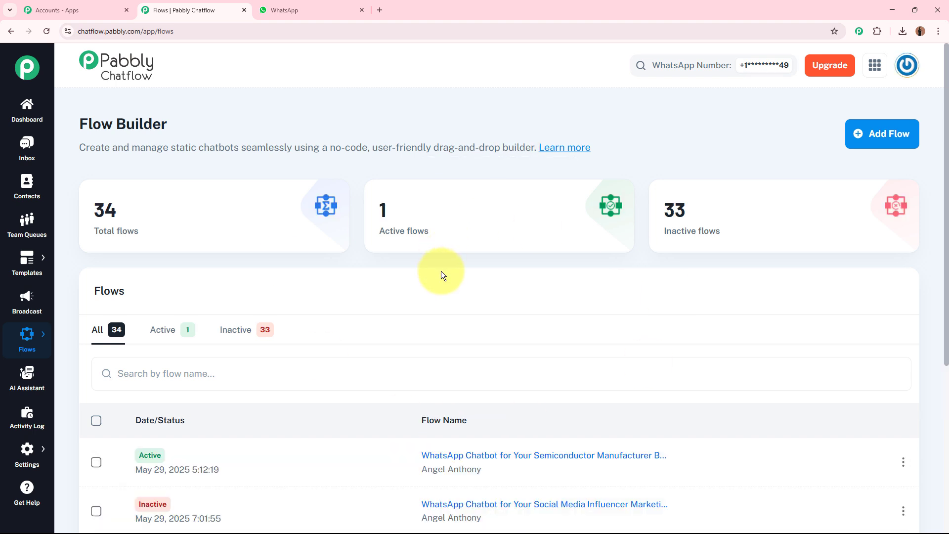
{"action": "left_click", "coordinate": [872, 144]}
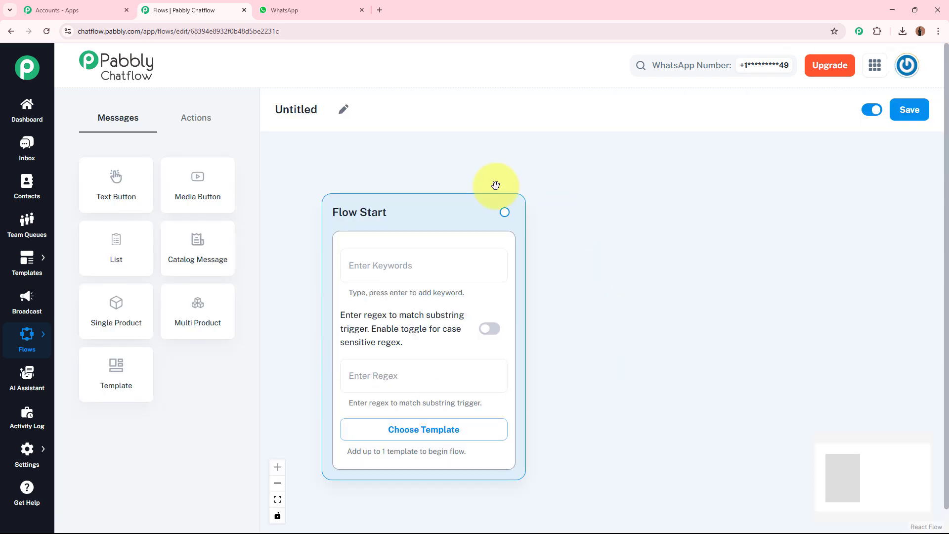
- Rename the untitled flow as "WhatsApp Chatbot for Your Semiconductor Manufacturer Business"
{"action": "left_click", "coordinate": [344, 110]}
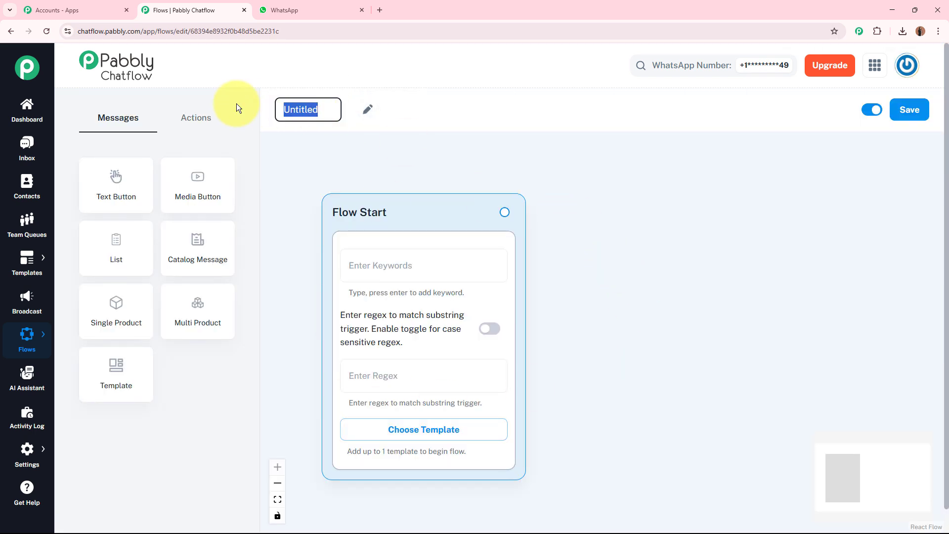
{"action": "type", "text": "WhatsApp Chatbot for Your Semiconductor Manufacturer Business"}
{"action": "key", "text": "Return"}
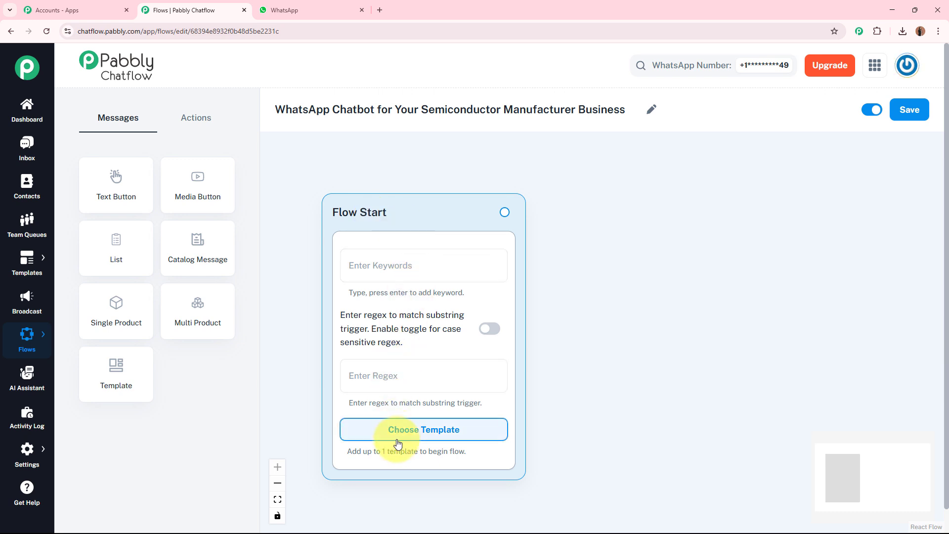
- Check the Flow Start keyword field and the approved templates on offer, choosing none of them
{"action": "left_click", "coordinate": [420, 266]}
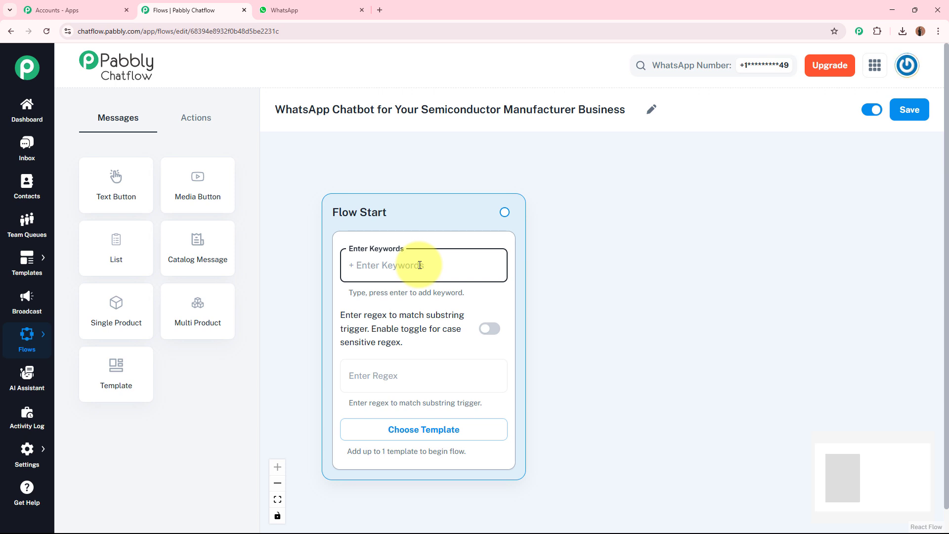
{"action": "left_click", "coordinate": [409, 429]}
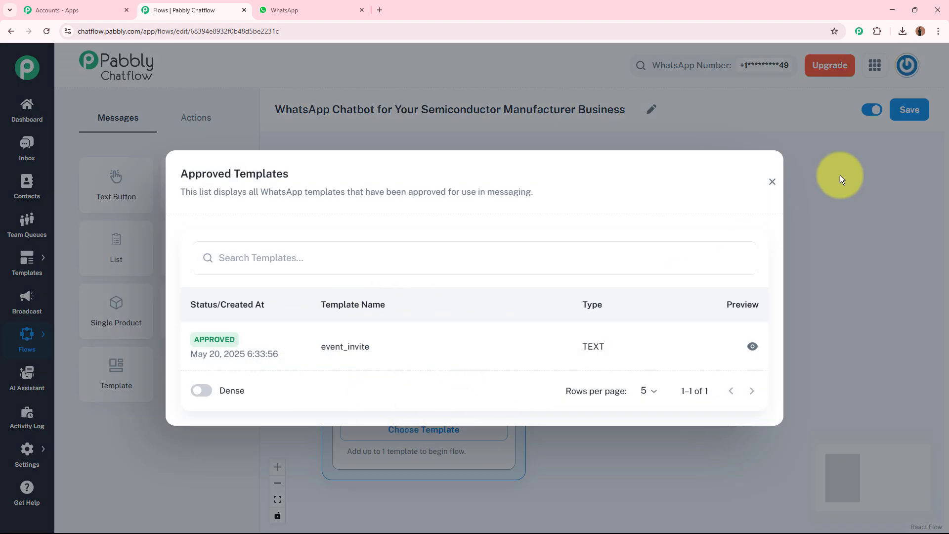
{"action": "left_click", "coordinate": [772, 182]}
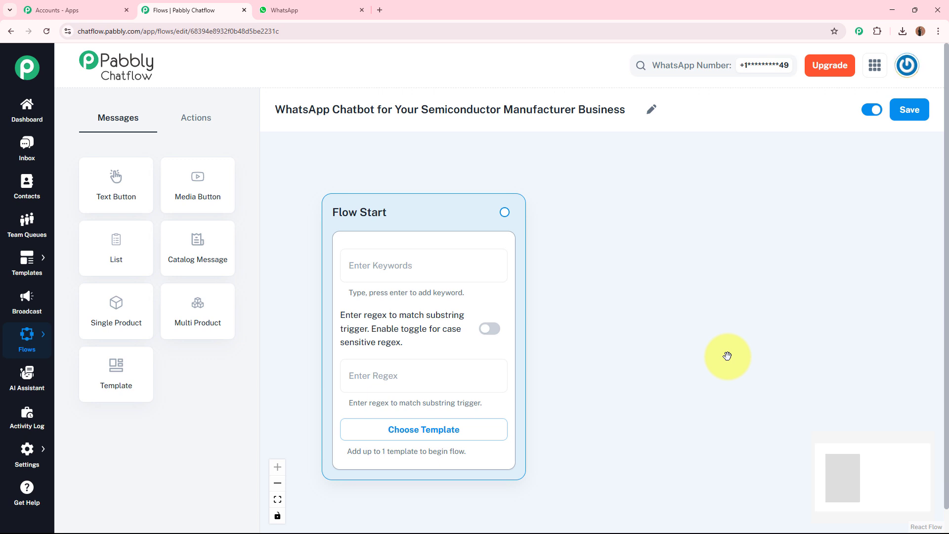
- Set the Flow Start trigger regex to [\s\S]+ so that any incoming message starts the flow
{"action": "left_click", "coordinate": [359, 376]}
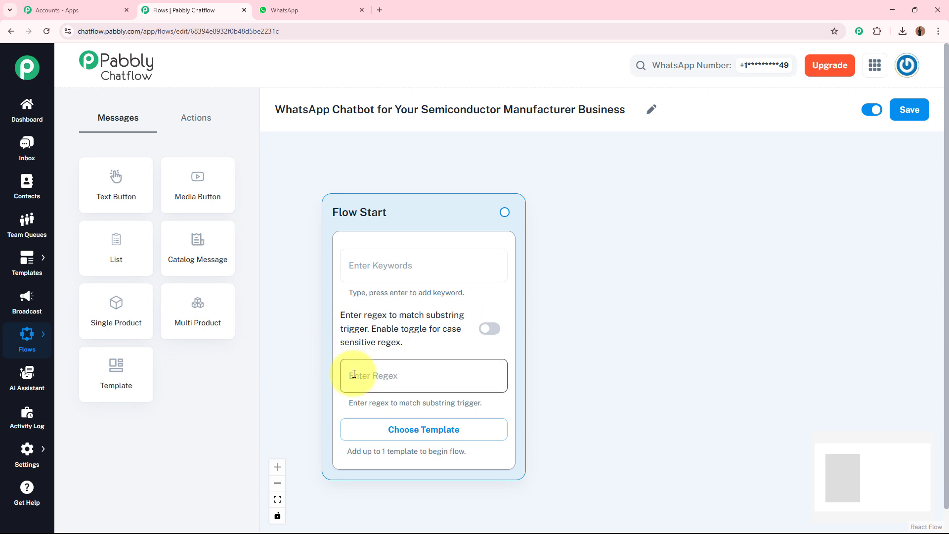
{"action": "left_click", "coordinate": [395, 373]}
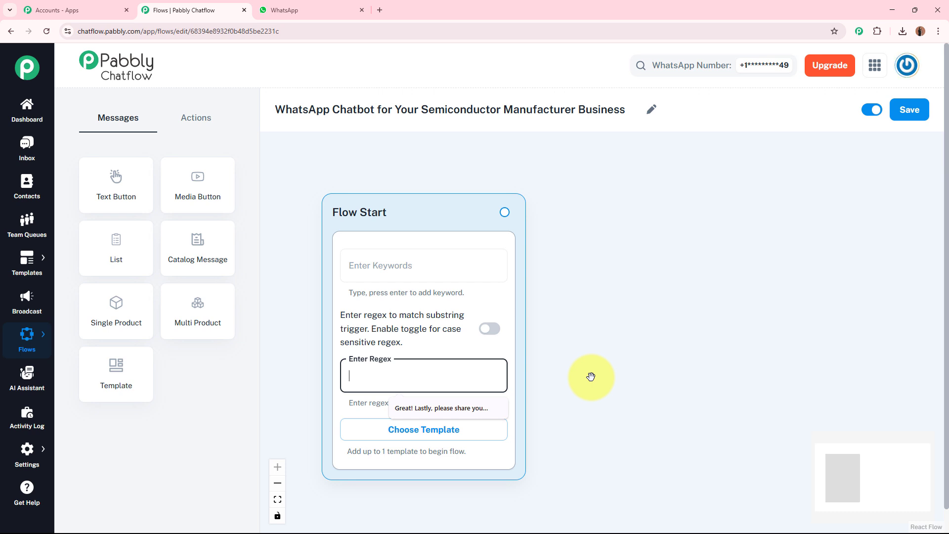
{"action": "type", "text": "[\\s\\S]+"}
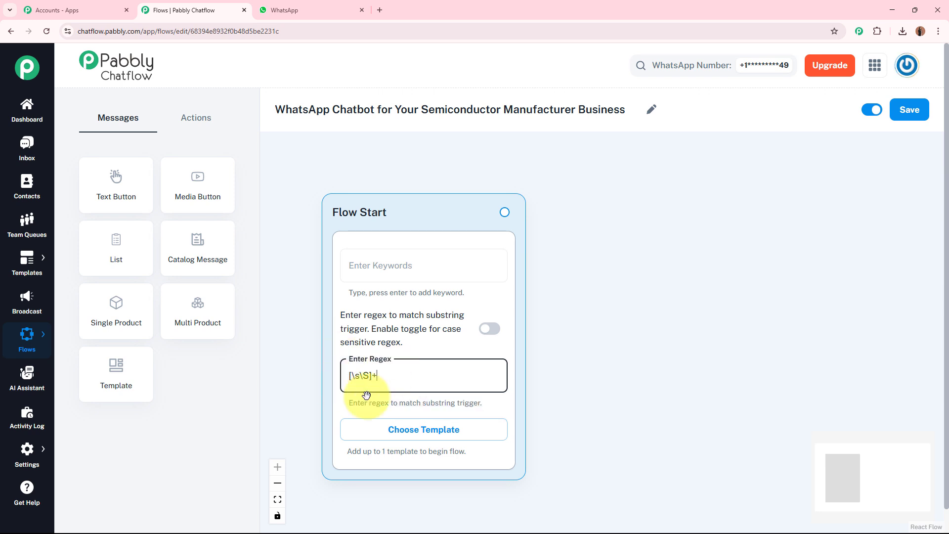
{"action": "left_click", "coordinate": [604, 345]}
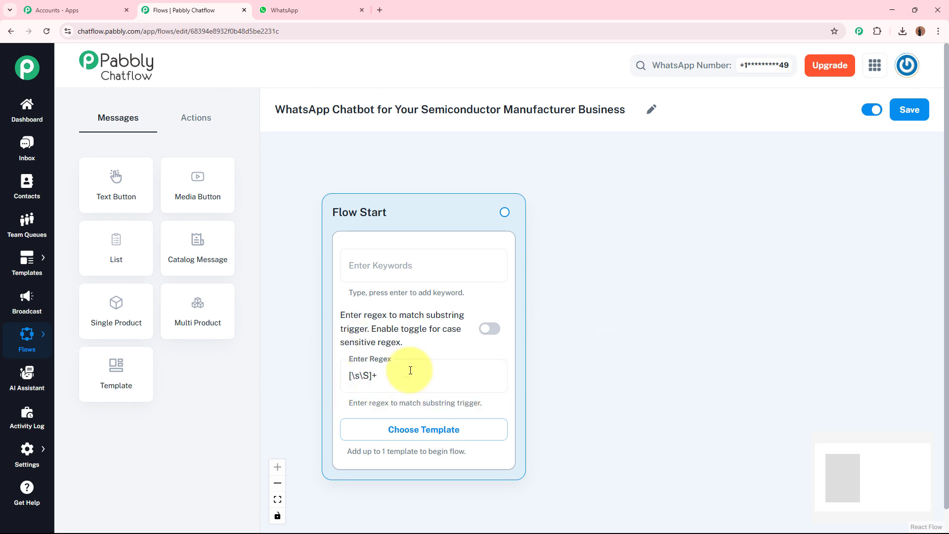
{"action": "left_click", "coordinate": [390, 377]}
{"action": "left_click", "coordinate": [611, 360]}
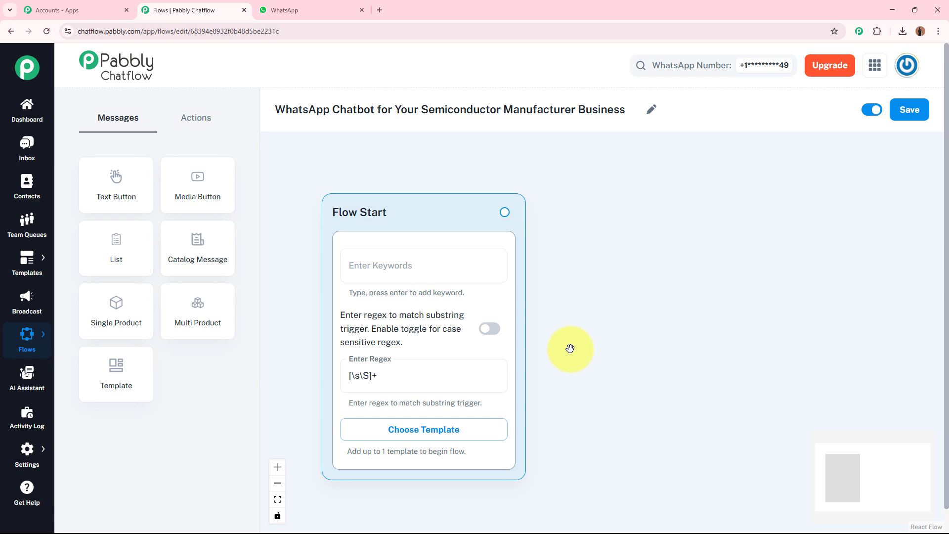
{"action": "left_click", "coordinate": [369, 375]}
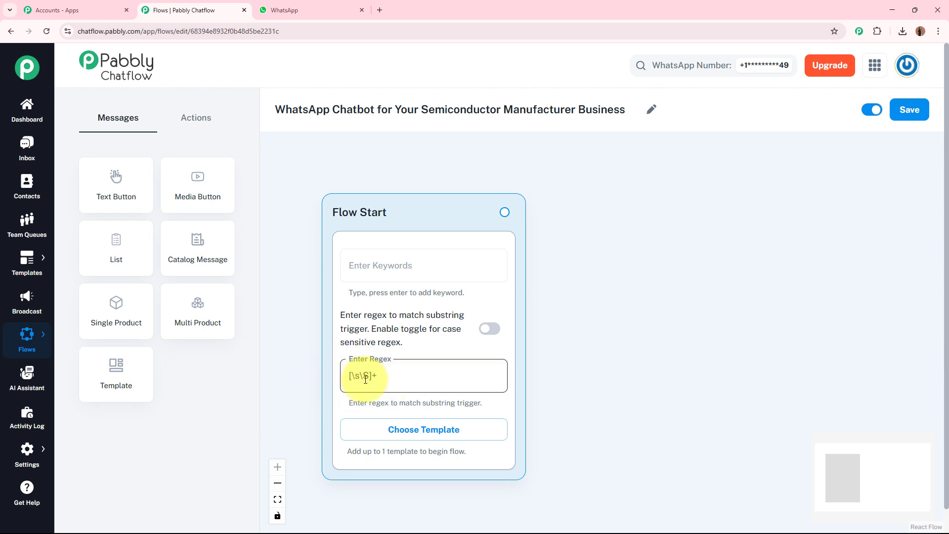
{"action": "left_click", "coordinate": [590, 366]}
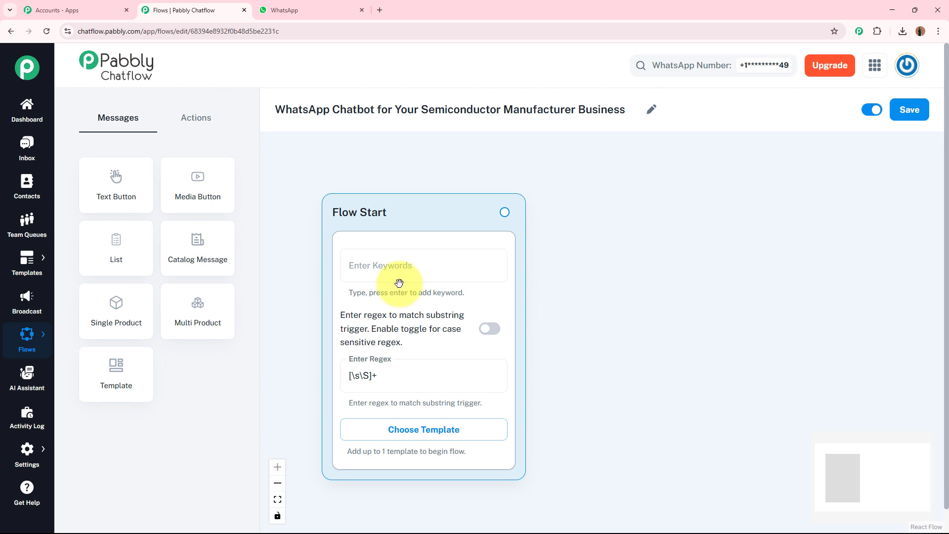
- Add a Text + Button message connected to the Flow Start node
{"action": "scroll", "coordinate": [577, 374], "scroll_direction": "down", "scroll_amount": 2}
{"action": "left_click_drag", "start_coordinate": [621, 397], "coordinate": [580, 370]}
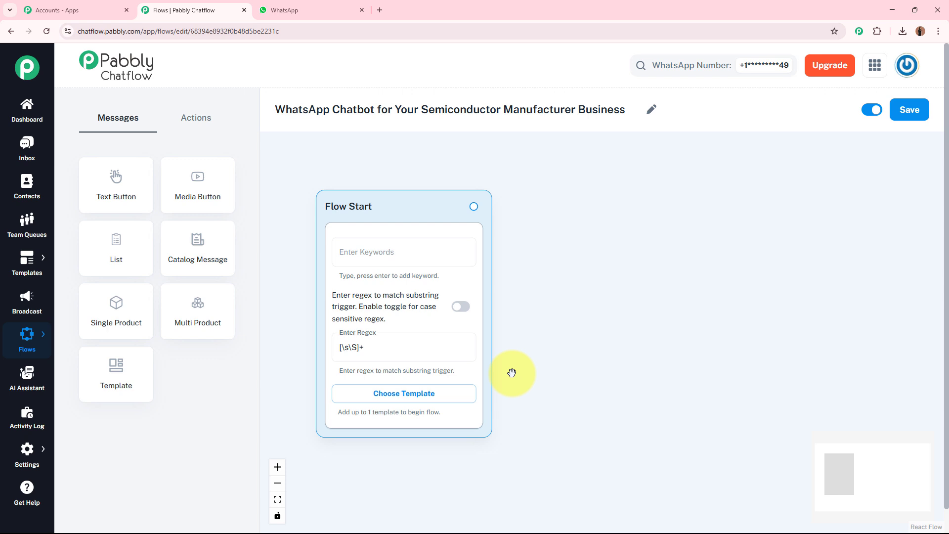
{"action": "scroll", "coordinate": [525, 353], "scroll_direction": "up", "scroll_amount": 1}
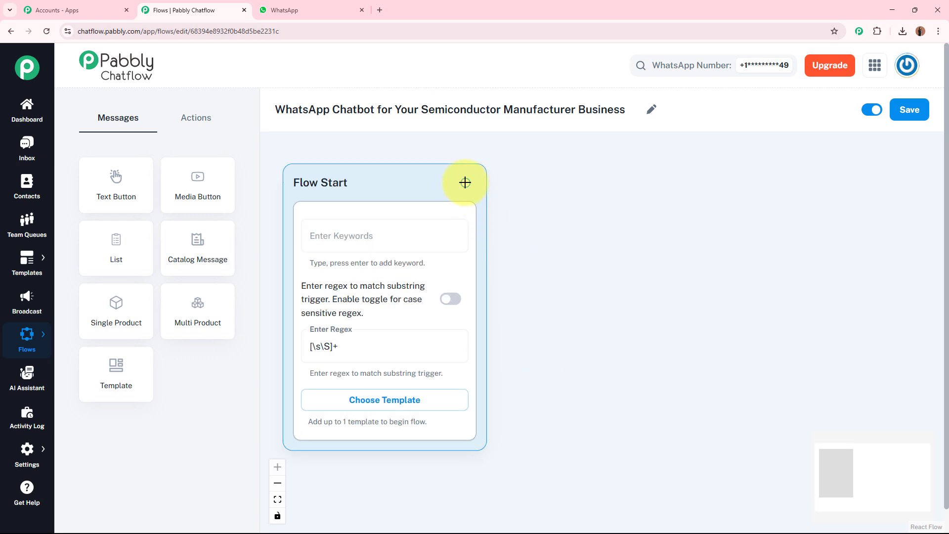
{"action": "left_click_drag", "start_coordinate": [465, 183], "coordinate": [632, 193]}
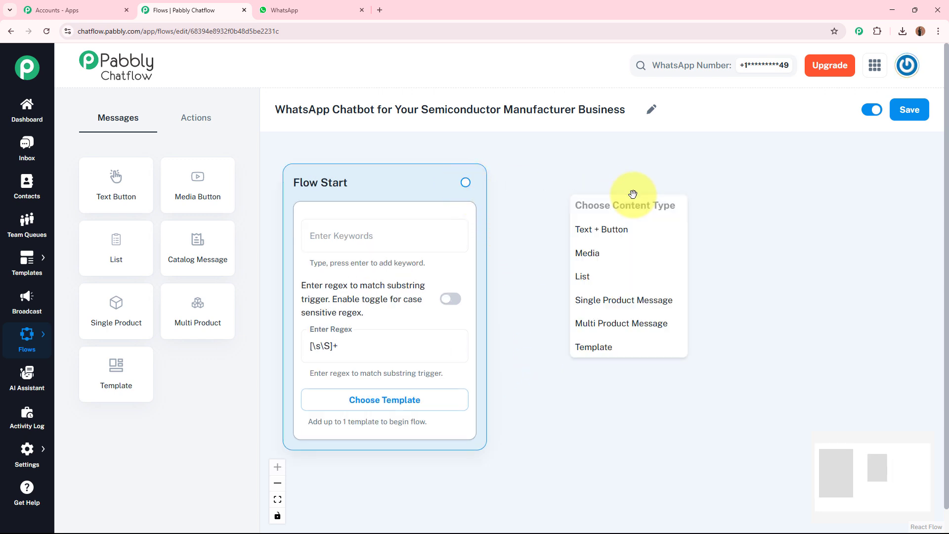
{"action": "left_click", "coordinate": [650, 231]}
- Enter the message text, greeting with "Hi there! 👋 Welcome to *MicroForge Semiconductors*!" and ending with "Please choose from the options below:"
{"action": "left_click", "coordinate": [651, 271]}
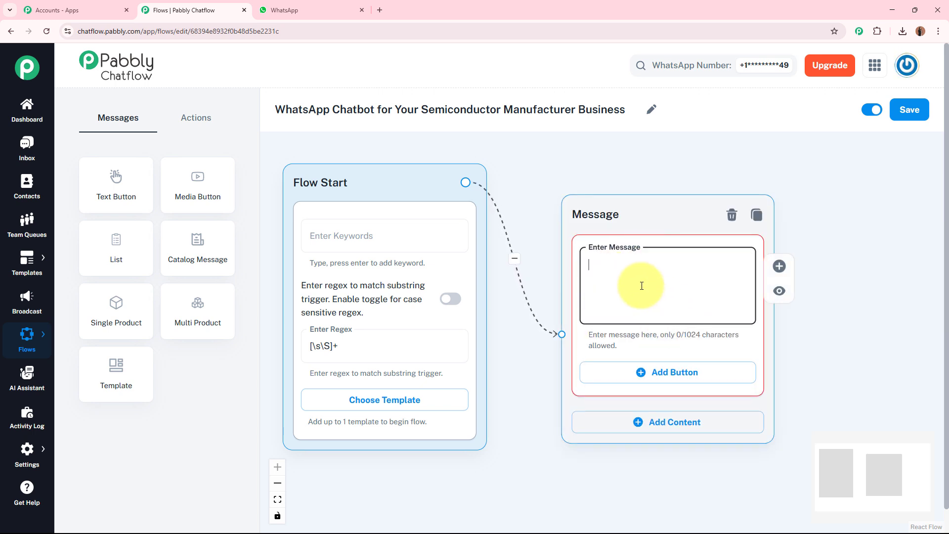
{"action": "key", "text": "ctrl+v"}
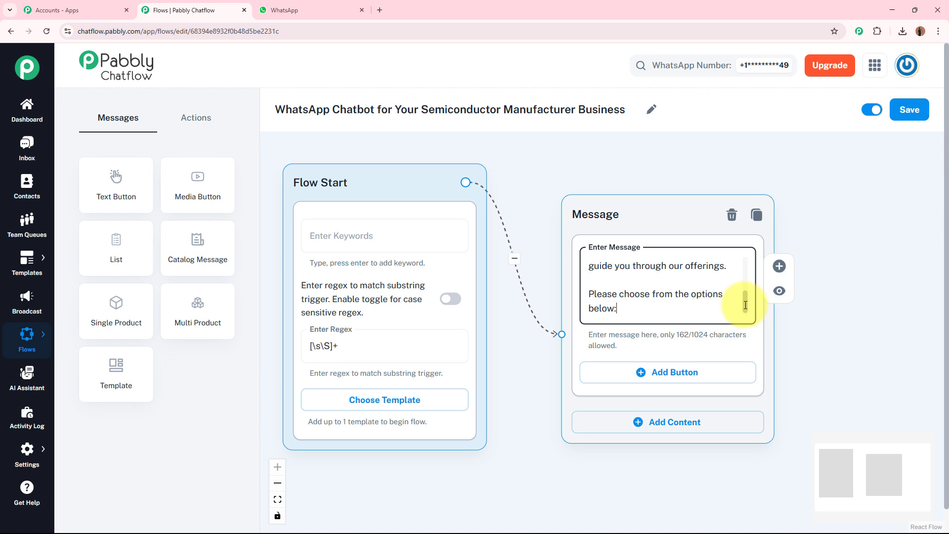
{"action": "left_click_drag", "start_coordinate": [746, 304], "coordinate": [746, 255]}
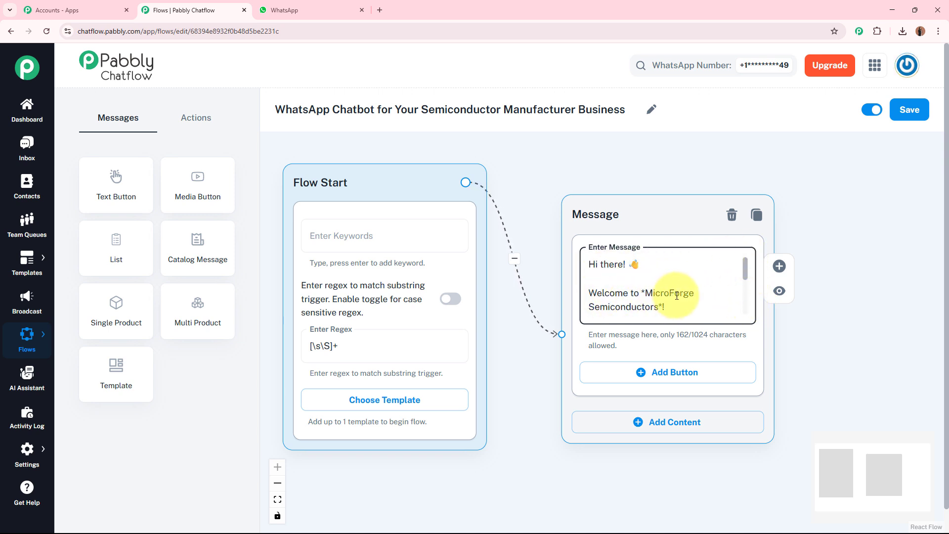
{"action": "left_click_drag", "start_coordinate": [745, 272], "coordinate": [745, 303]}
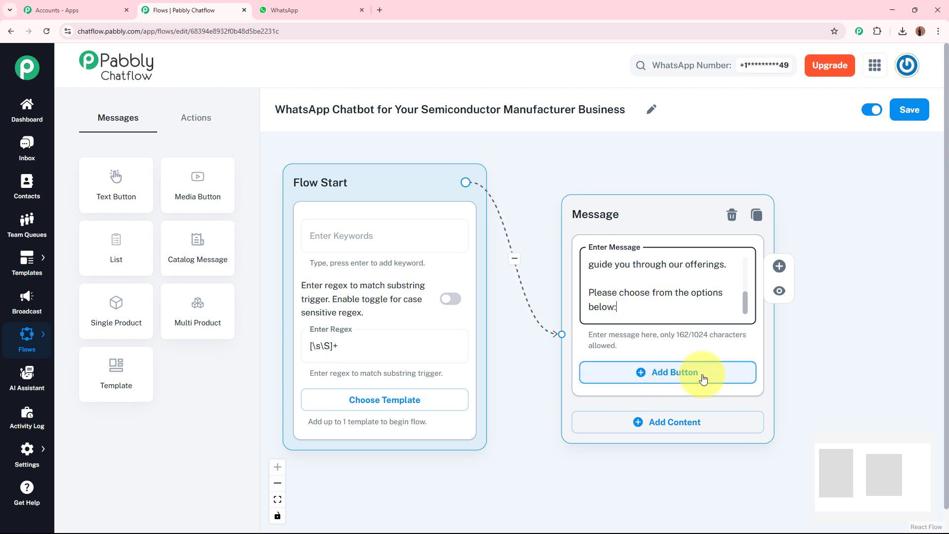
- Add three buttons to the welcome message
{"action": "left_click_drag", "start_coordinate": [774, 371], "coordinate": [648, 299]}
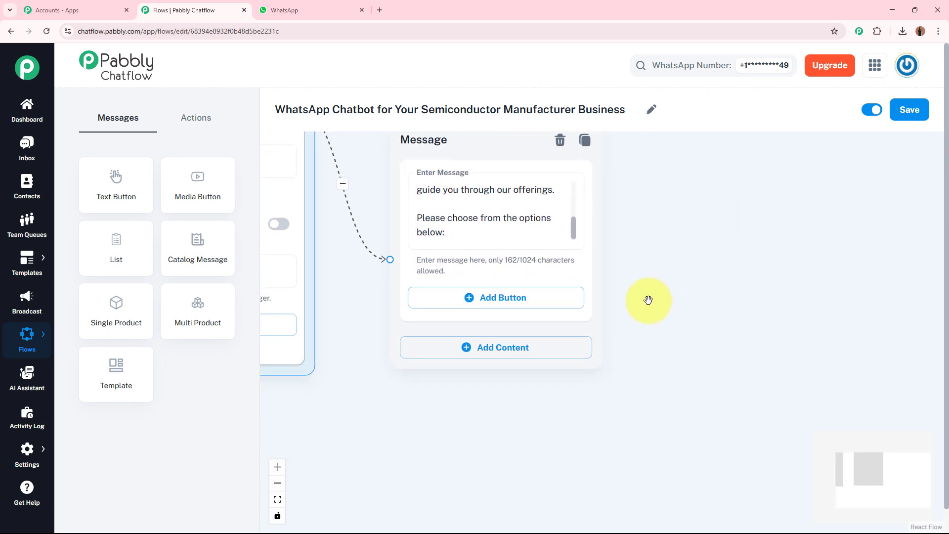
{"action": "left_click", "coordinate": [522, 301]}
{"action": "left_click", "coordinate": [506, 377]}
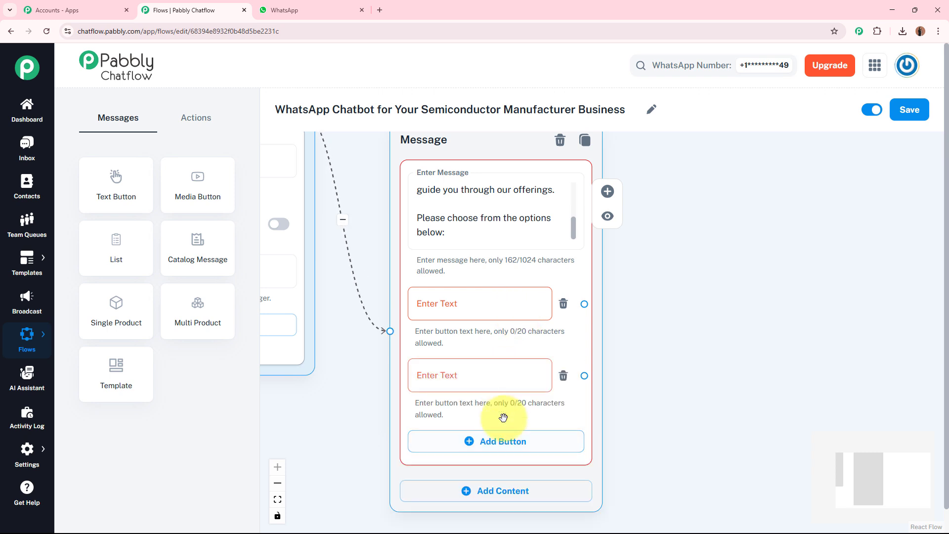
{"action": "left_click", "coordinate": [507, 446]}
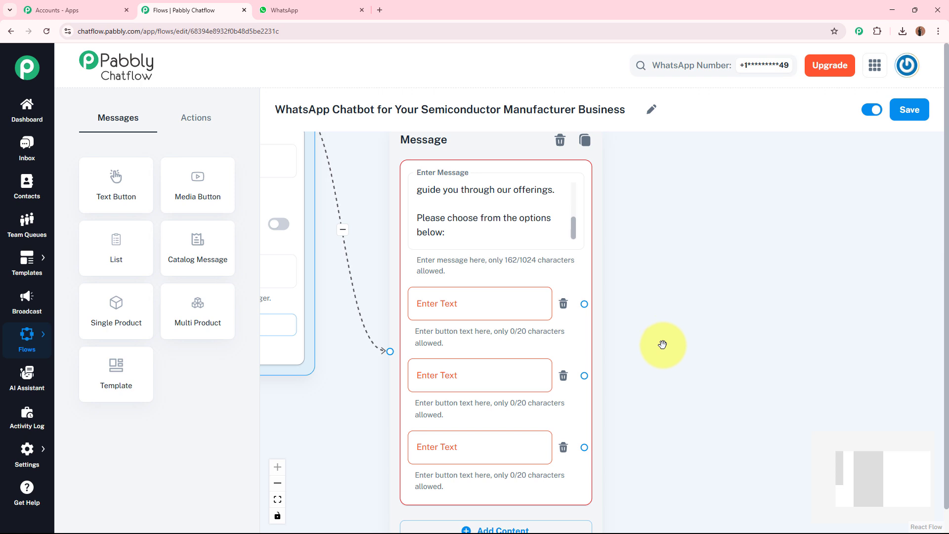
- Label the three welcome message buttons "Explore Products", "Get Custom Quote" and "Company Info", in that order
{"action": "left_click", "coordinate": [515, 306]}
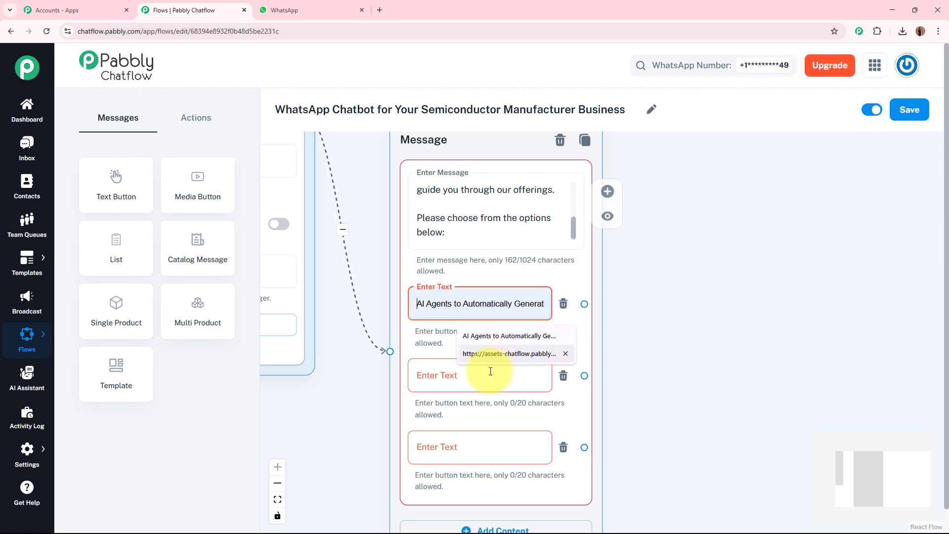
{"action": "left_click", "coordinate": [492, 375]}
{"action": "left_click", "coordinate": [449, 450]}
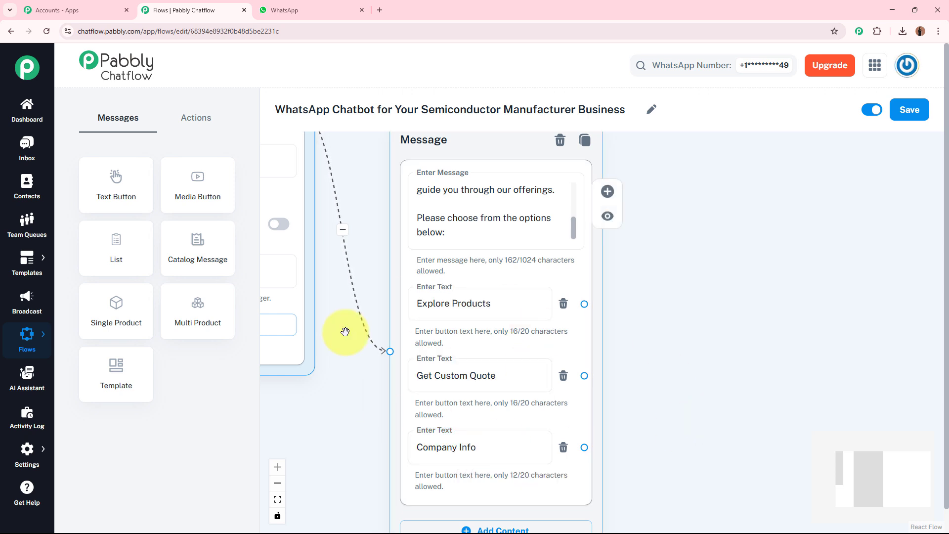
{"action": "left_click", "coordinate": [515, 299]}
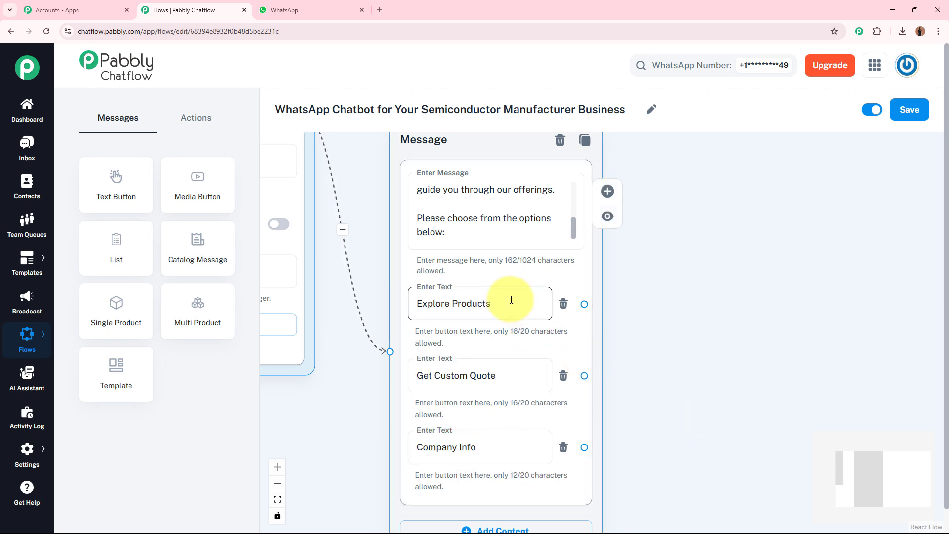
{"action": "left_click", "coordinate": [502, 375]}
{"action": "left_click", "coordinate": [494, 449]}
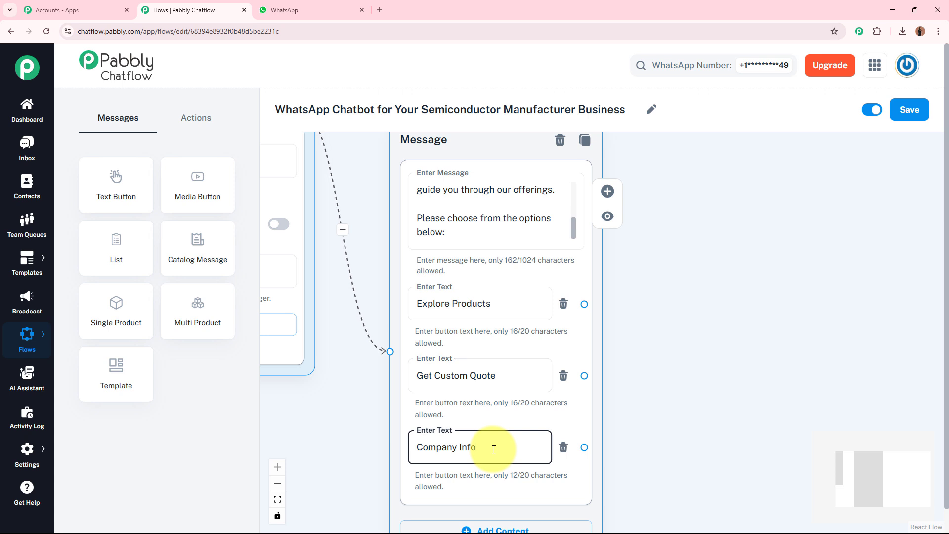
{"action": "left_click", "coordinate": [710, 333]}
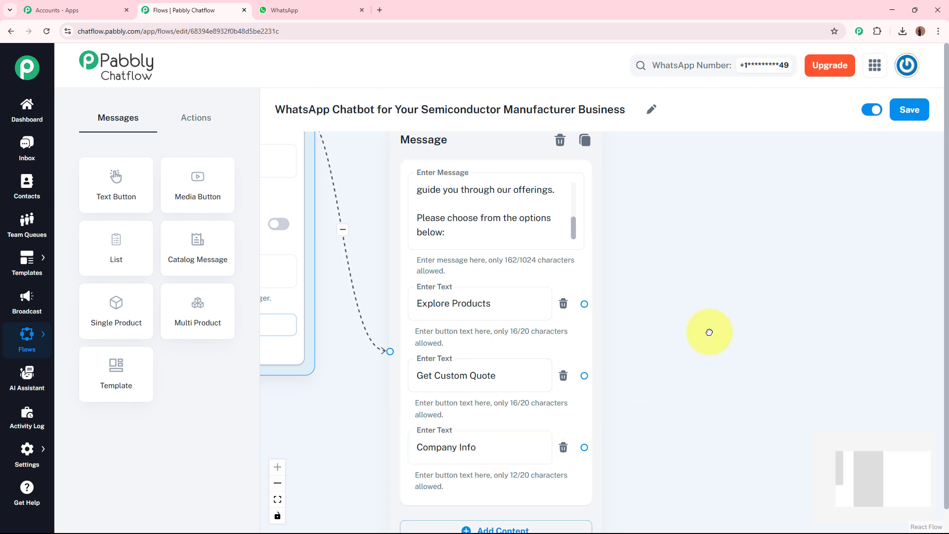
{"action": "left_click_drag", "start_coordinate": [715, 374], "coordinate": [617, 356]}
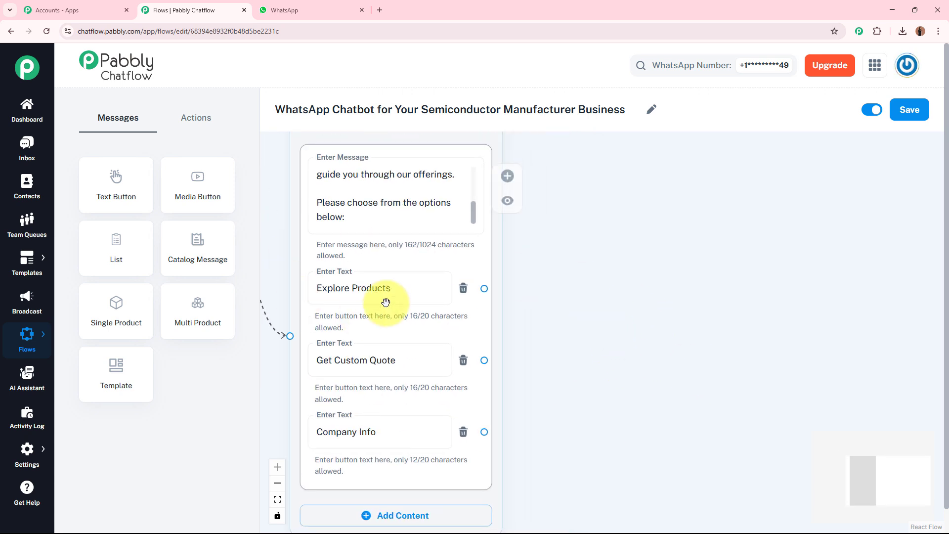
{"action": "left_click", "coordinate": [336, 296]}
{"action": "left_click", "coordinate": [385, 288]}
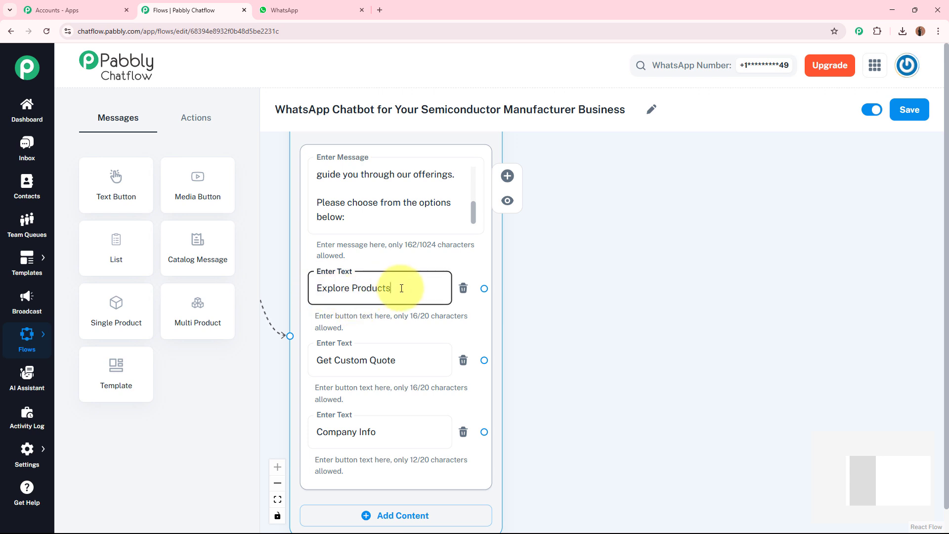
{"action": "left_click", "coordinate": [635, 301]}
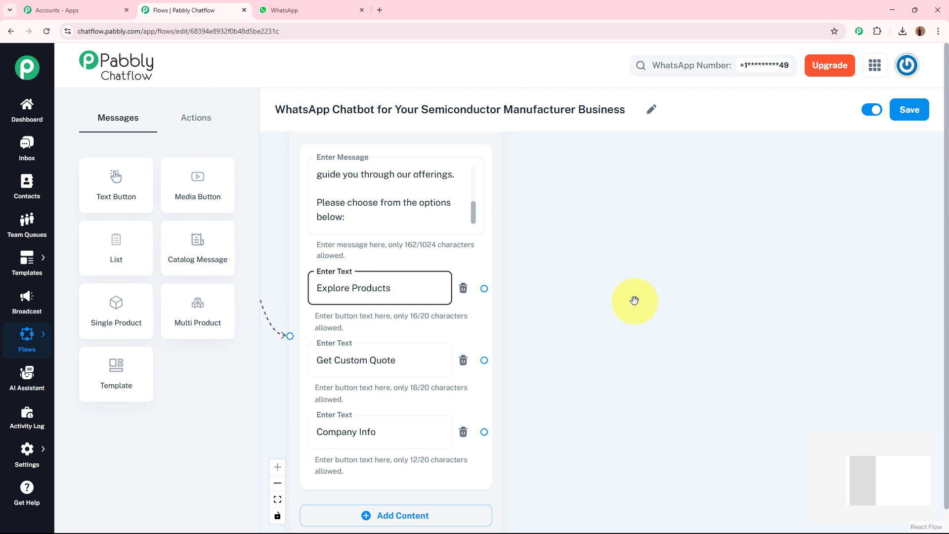
{"action": "left_click", "coordinate": [635, 301]}
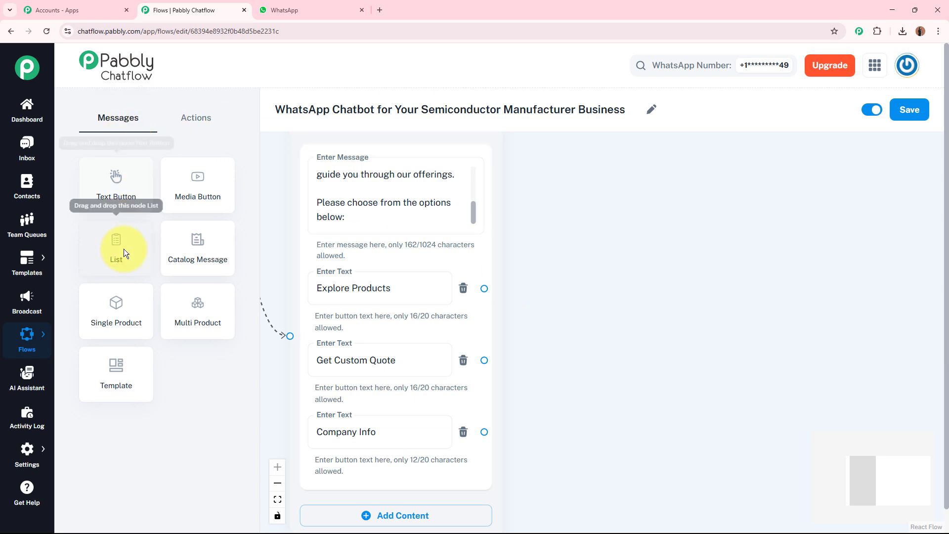
- Place a List message node on the canvas beside the welcome message
{"action": "left_click_drag", "start_coordinate": [124, 250], "coordinate": [614, 262]}
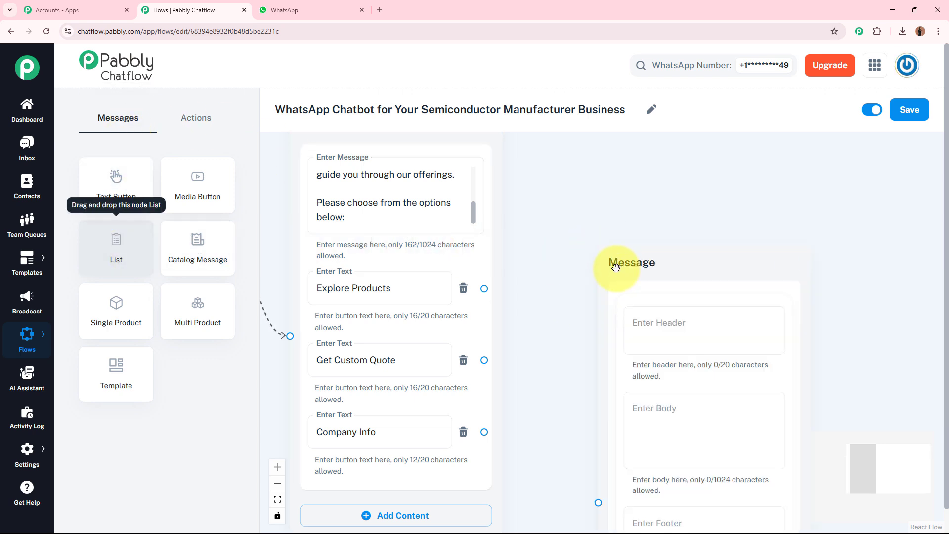
{"action": "left_click_drag", "start_coordinate": [593, 164], "coordinate": [588, 167]}
{"action": "left_click", "coordinate": [870, 275]}
{"action": "left_click_drag", "start_coordinate": [874, 278], "coordinate": [787, 267]}
- Set the list header to "Product Categories" and enter a body introducing MicroForge Semiconductors' main product categories and asking which one to know more about
{"action": "left_click", "coordinate": [549, 208]}
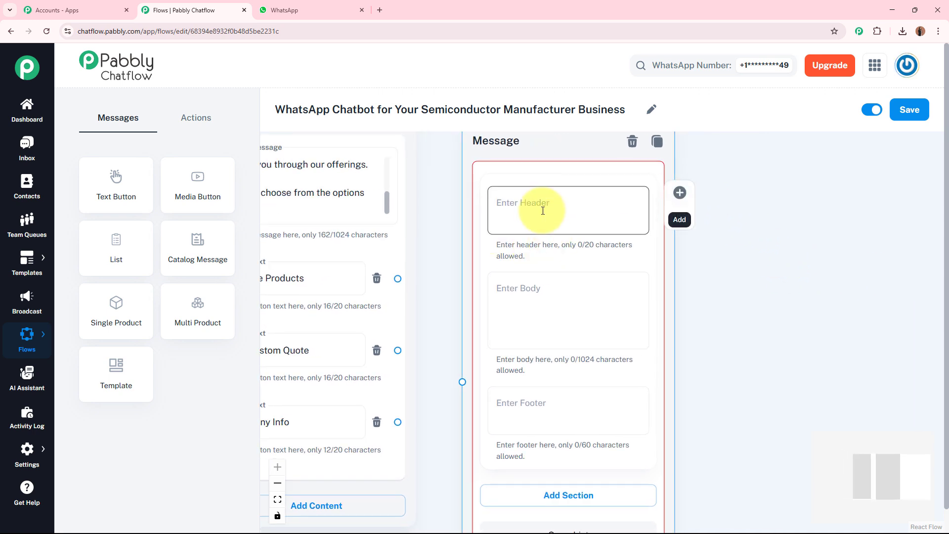
{"action": "left_click", "coordinate": [557, 298]}
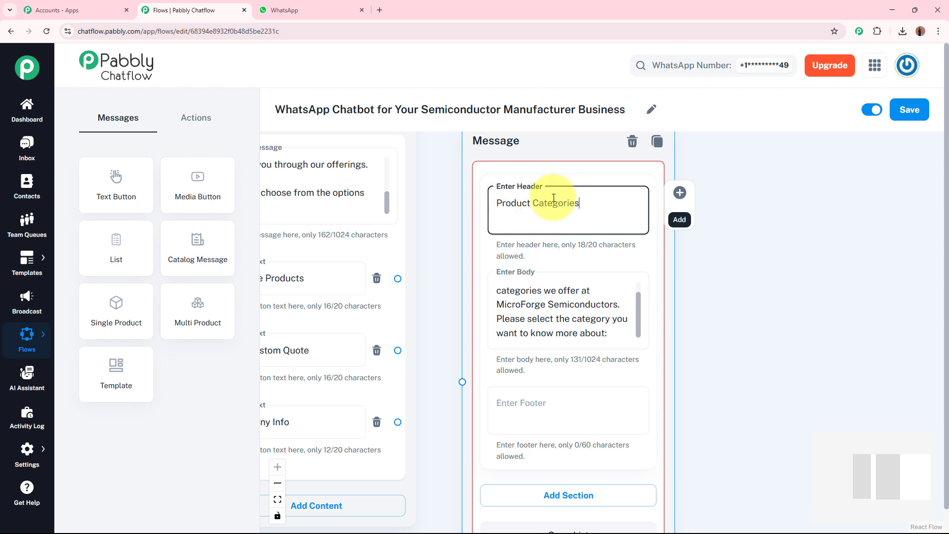
{"action": "left_click", "coordinate": [632, 300]}
{"action": "scroll", "coordinate": [638, 287], "scroll_direction": "up", "scroll_amount": 2}
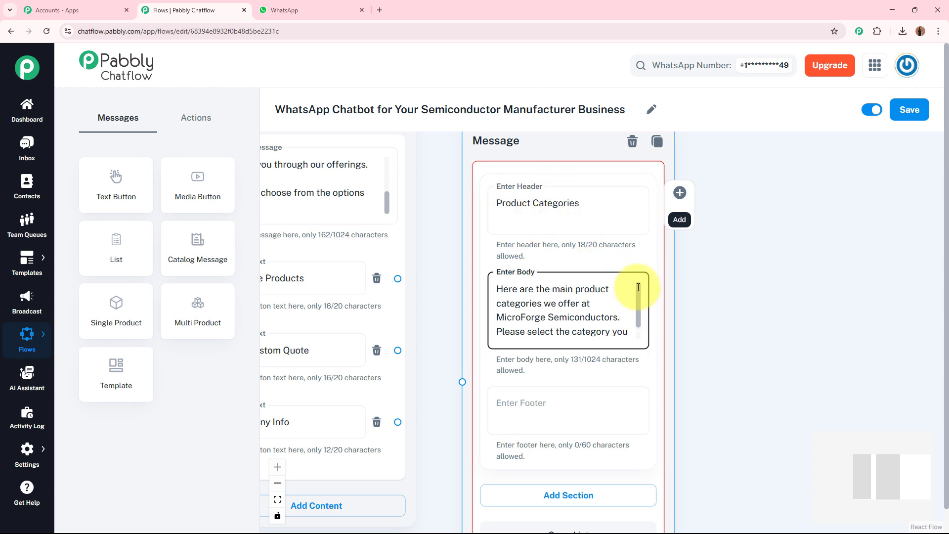
{"action": "left_click_drag", "start_coordinate": [639, 294], "coordinate": [640, 308]}
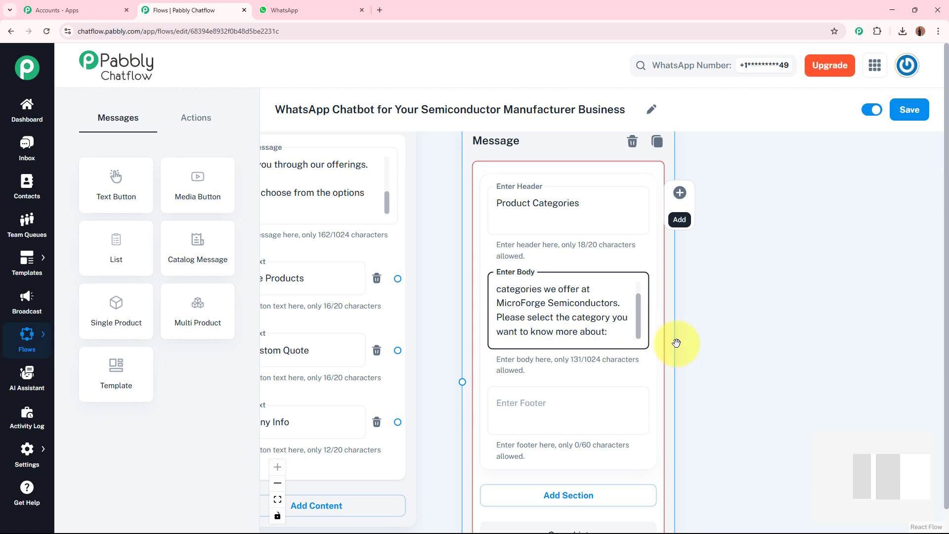
{"action": "left_click", "coordinate": [737, 371]}
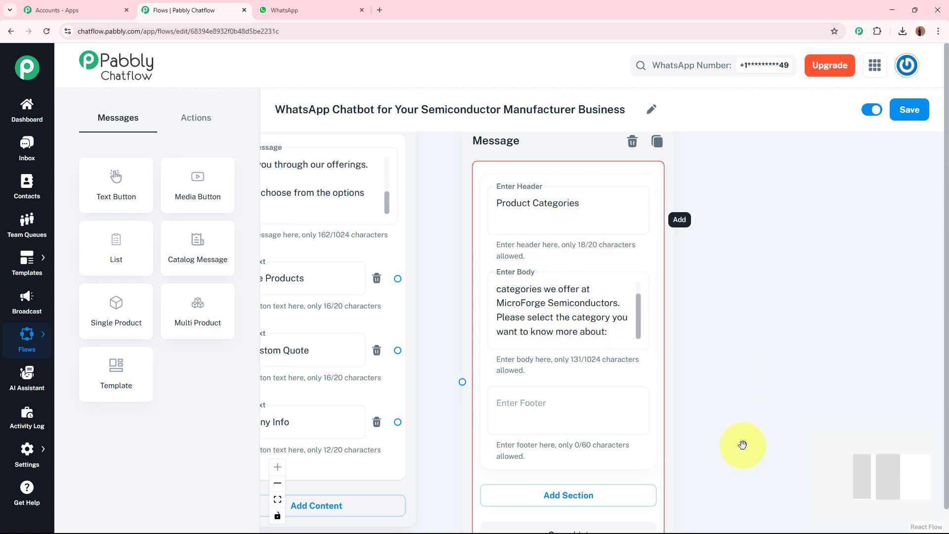
- Add a section to the list message and title it "Power Semiconductors"
{"action": "scroll", "coordinate": [741, 395], "scroll_direction": "down", "scroll_amount": 5}
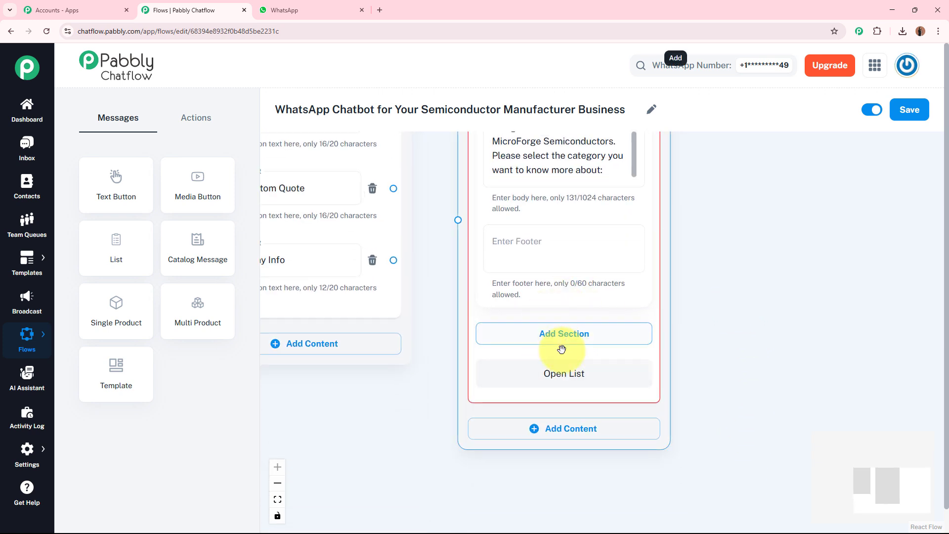
{"action": "left_click", "coordinate": [587, 338]}
{"action": "left_click", "coordinate": [581, 356]}
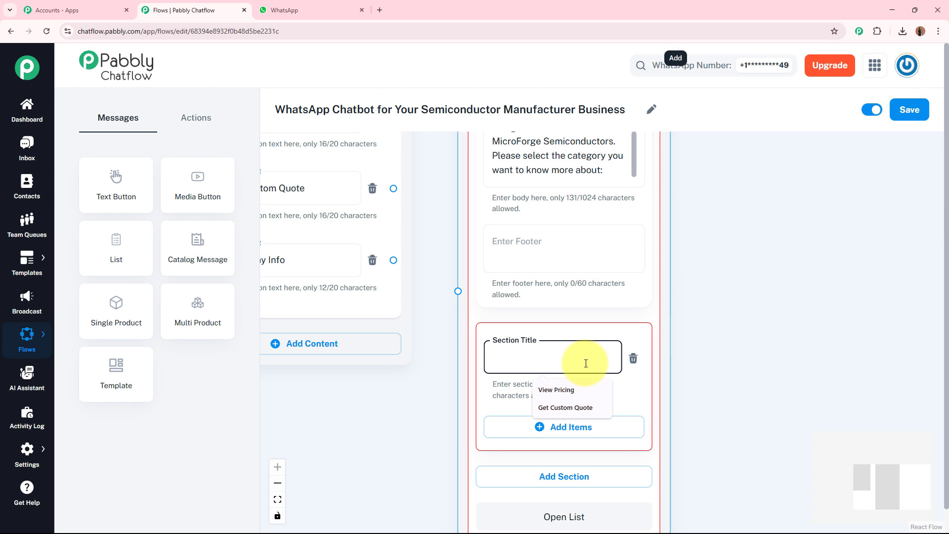
{"action": "type", "text": "Power Semiconductors"}
{"action": "scroll", "coordinate": [706, 403], "scroll_direction": "down", "scroll_amount": 3}
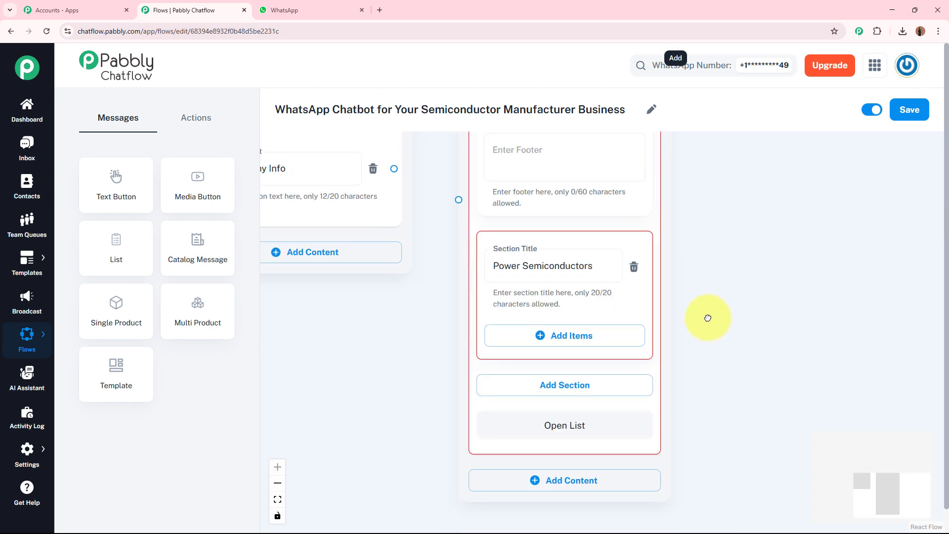
- Add an item titled "IGBT Modules" to the Power Semiconductors section of the list message
{"action": "left_click", "coordinate": [541, 242]}
{"action": "left_click", "coordinate": [502, 265]}
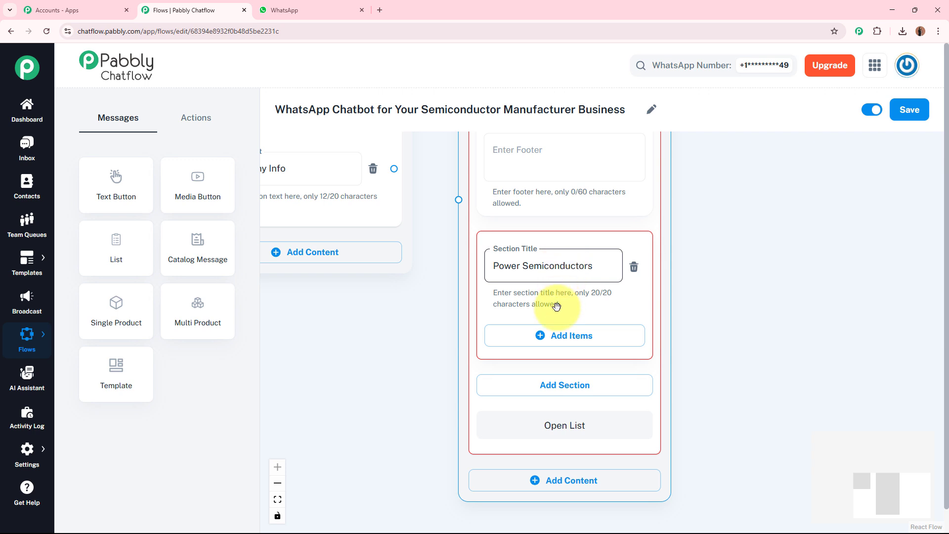
{"action": "left_click", "coordinate": [557, 341]}
{"action": "scroll", "coordinate": [718, 371], "scroll_direction": "down", "scroll_amount": 1}
{"action": "scroll", "coordinate": [718, 371], "scroll_direction": "down", "scroll_amount": 3}
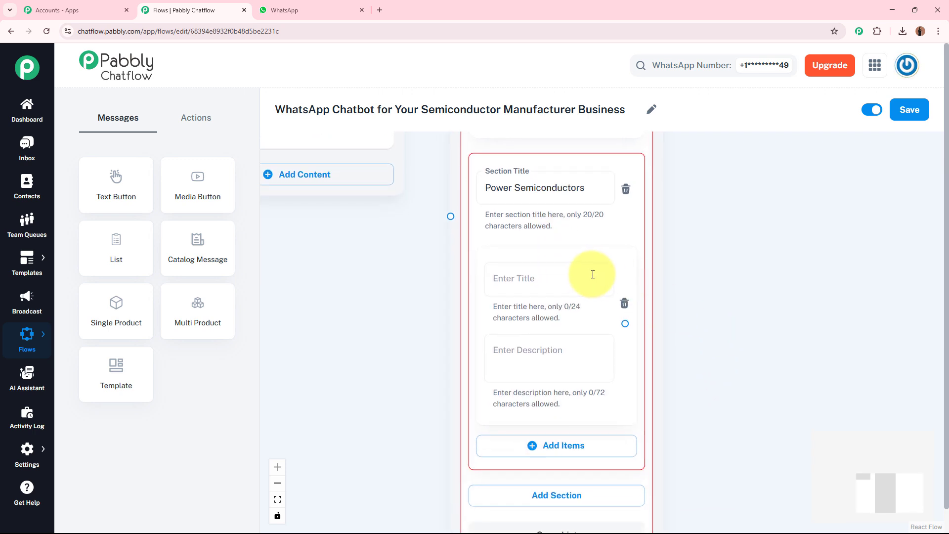
{"action": "left_click", "coordinate": [508, 273]}
{"action": "type", "text": "IGBT Modules"}
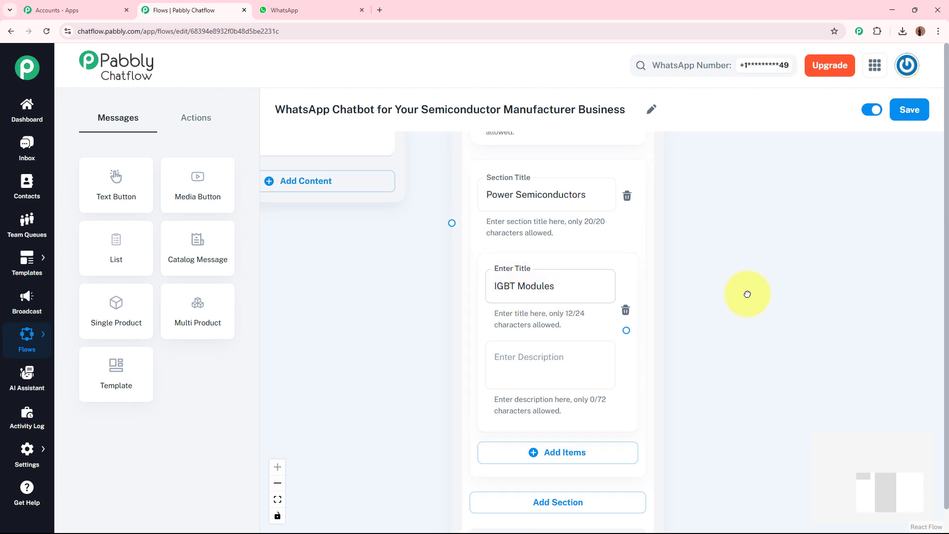
{"action": "scroll", "coordinate": [746, 292], "scroll_direction": "up", "scroll_amount": 2}
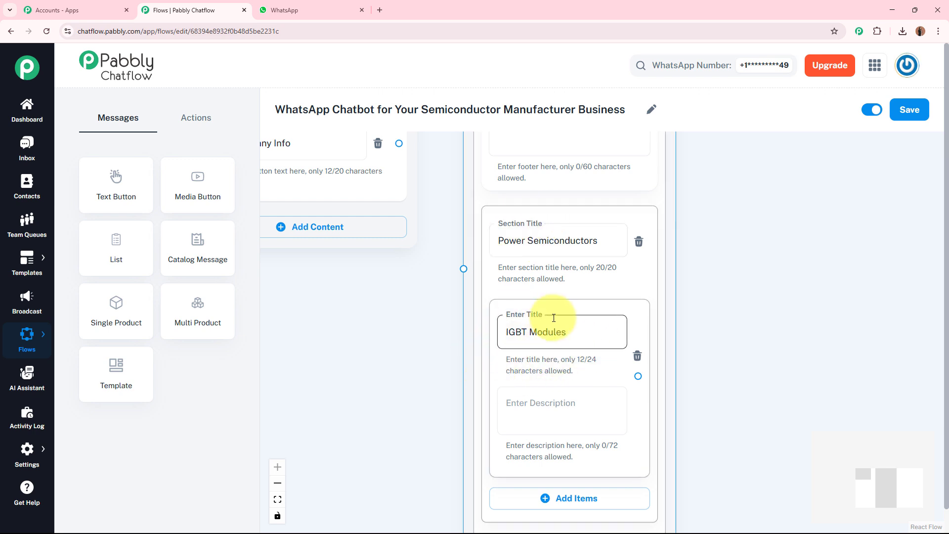
{"action": "left_click", "coordinate": [731, 394]}
{"action": "scroll", "coordinate": [749, 366], "scroll_direction": "down", "scroll_amount": 4}
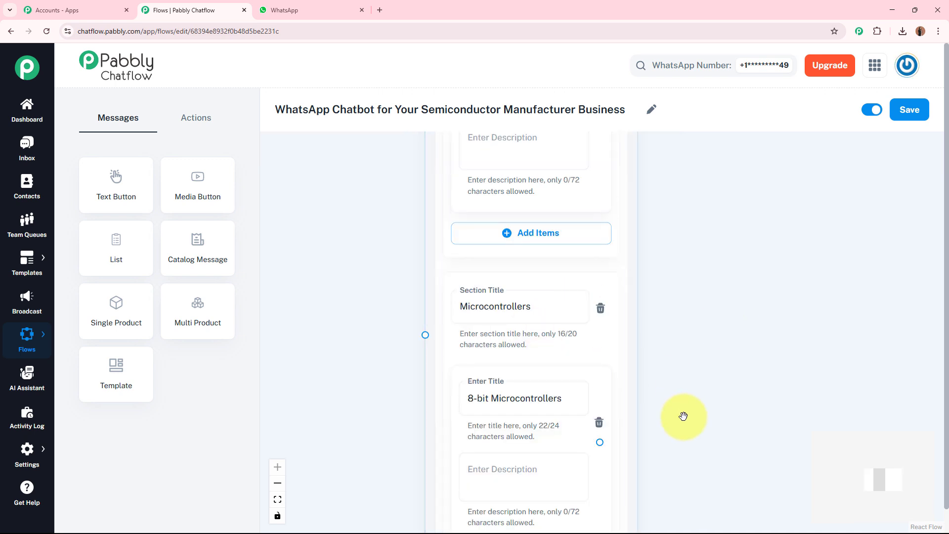
- Review the Microcontrollers and RF & Wireless Chips sections of the list message and the items they contain
{"action": "scroll", "coordinate": [685, 390], "scroll_direction": "down", "scroll_amount": 2}
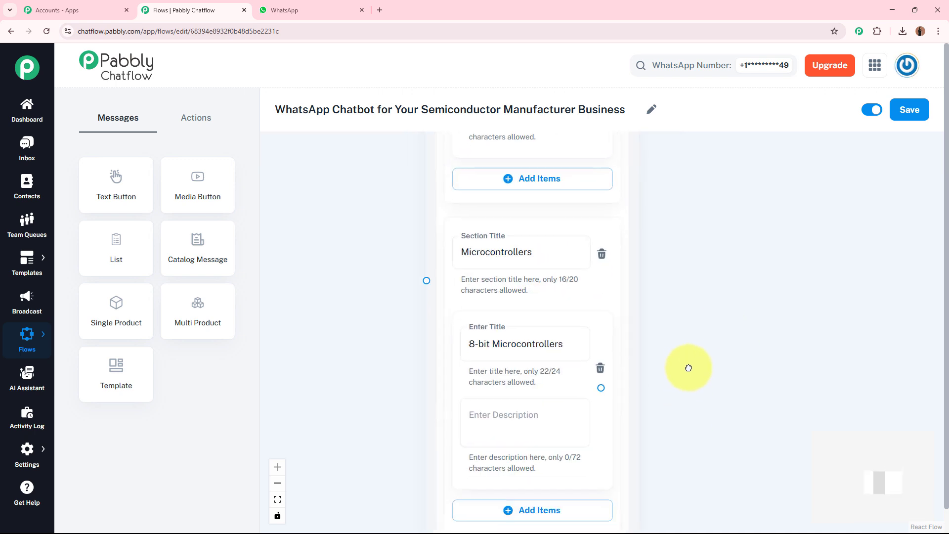
{"action": "left_click", "coordinate": [521, 264]}
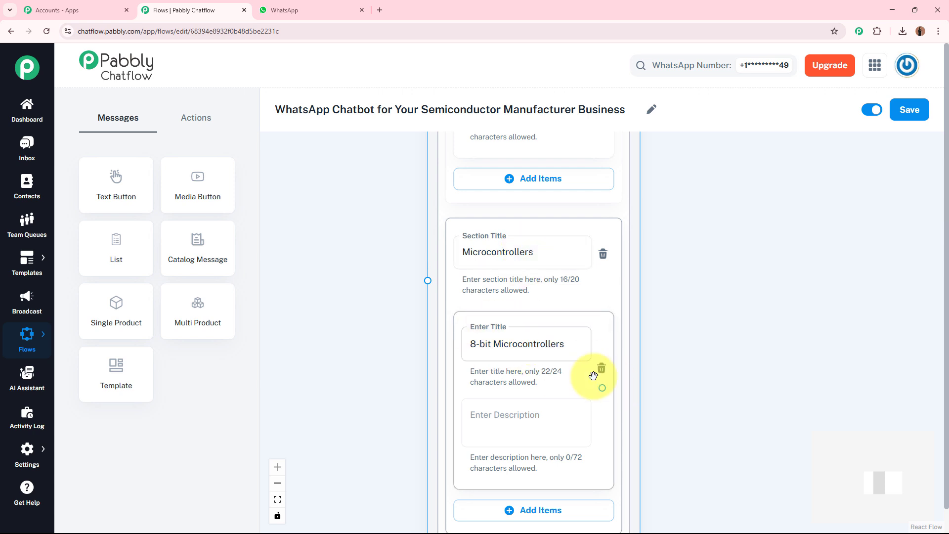
{"action": "left_click", "coordinate": [698, 393]}
{"action": "left_click_drag", "start_coordinate": [693, 408], "coordinate": [697, 272]}
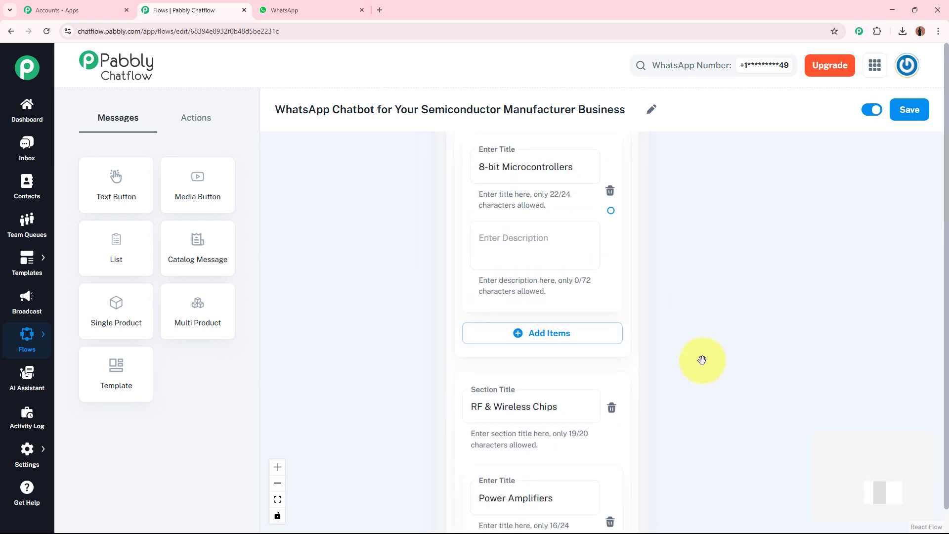
{"action": "left_click_drag", "start_coordinate": [709, 347], "coordinate": [718, 224]}
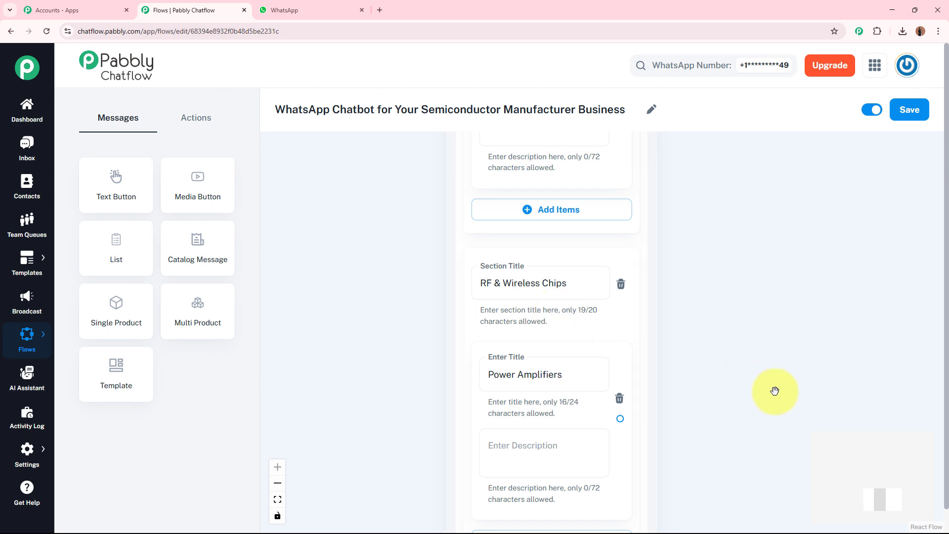
{"action": "left_click_drag", "start_coordinate": [717, 355], "coordinate": [716, 326]}
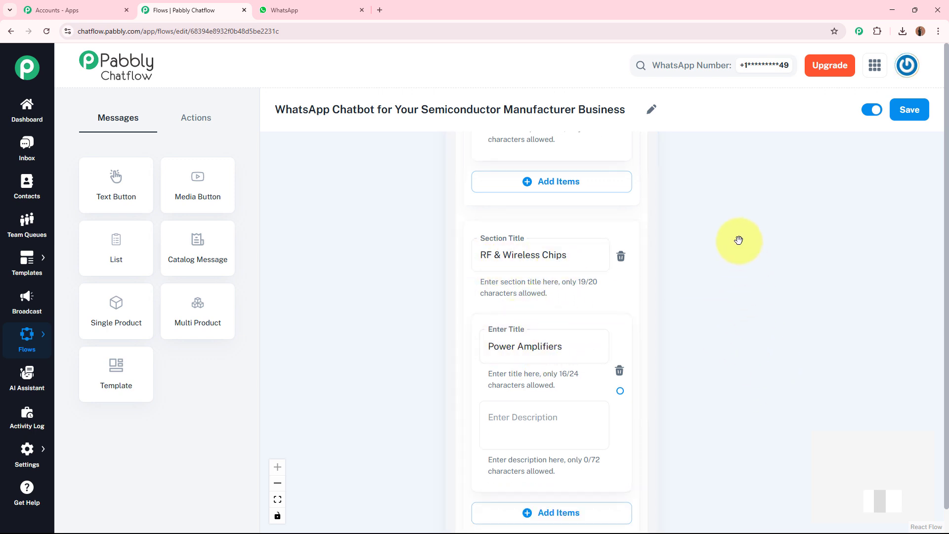
{"action": "scroll", "coordinate": [739, 241], "scroll_direction": "up", "scroll_amount": 10}
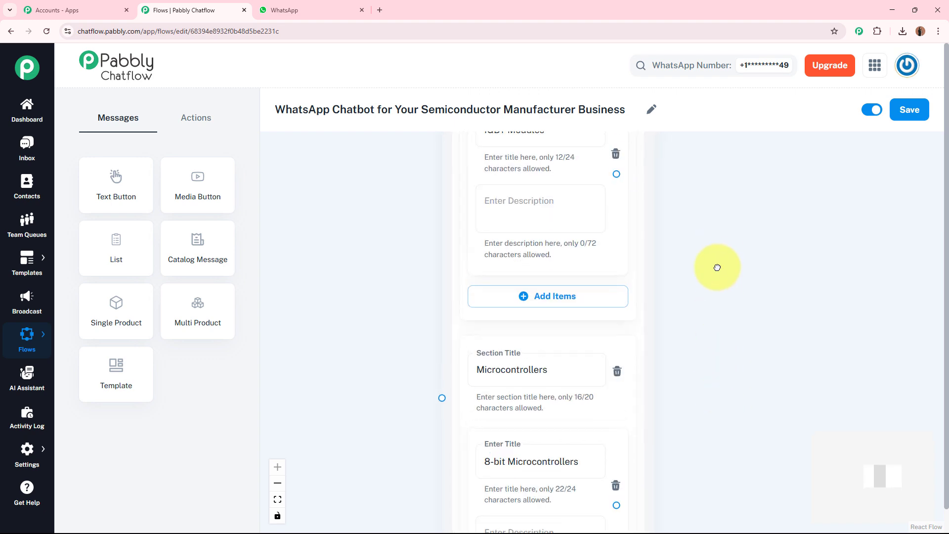
{"action": "scroll", "coordinate": [718, 268], "scroll_direction": "up", "scroll_amount": 4}
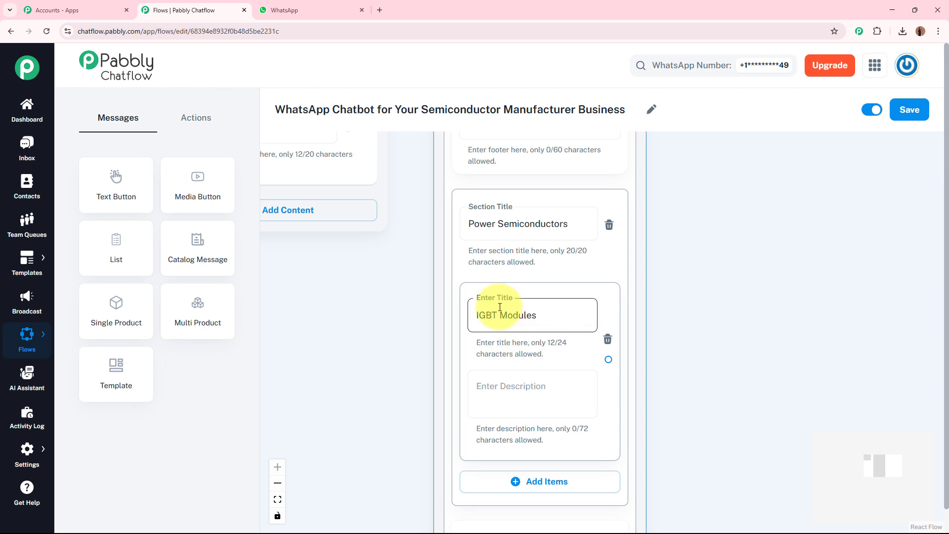
- Connect the IGBT Modules item to a new Media message and set its media type to Image
{"action": "left_click_drag", "start_coordinate": [824, 348], "coordinate": [714, 342]}
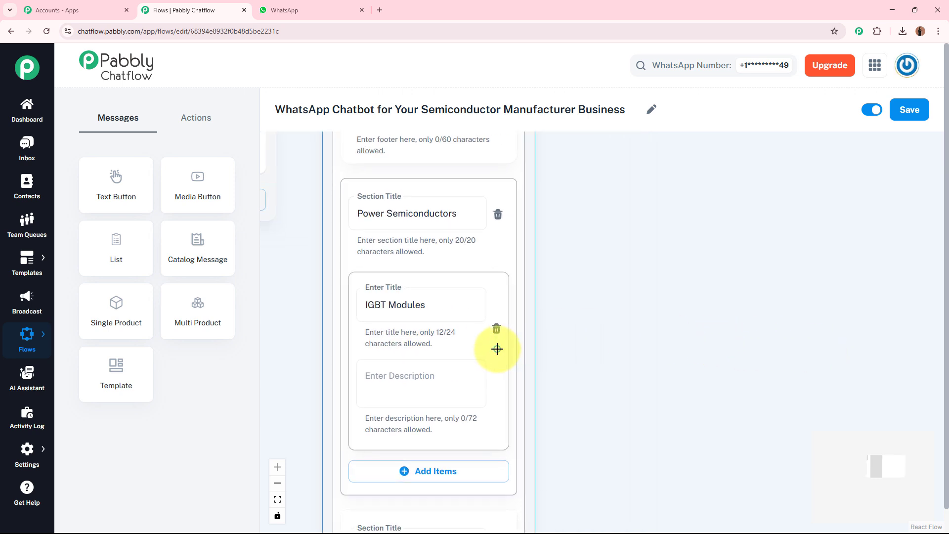
{"action": "left_click_drag", "start_coordinate": [499, 349], "coordinate": [618, 240]}
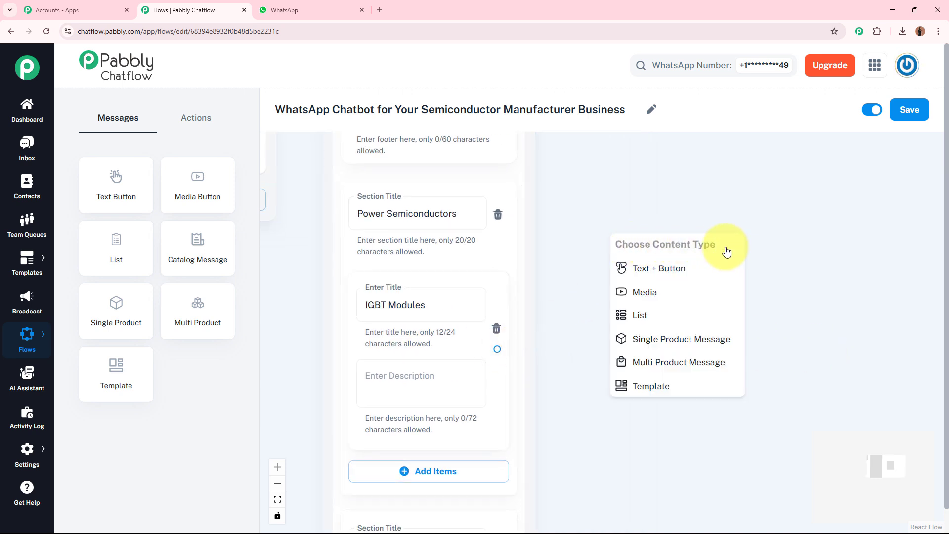
{"action": "left_click", "coordinate": [700, 296]}
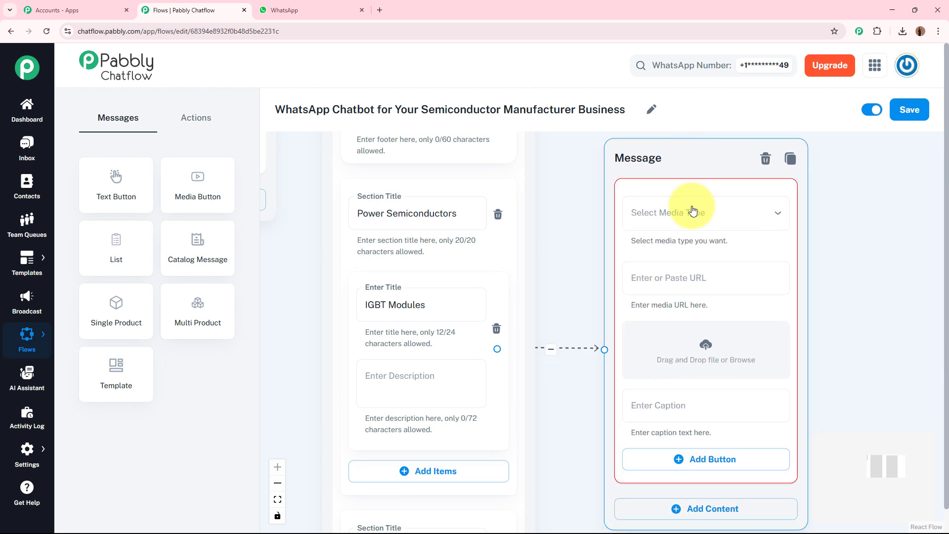
{"action": "left_click", "coordinate": [705, 214]}
{"action": "left_click", "coordinate": [691, 243]}
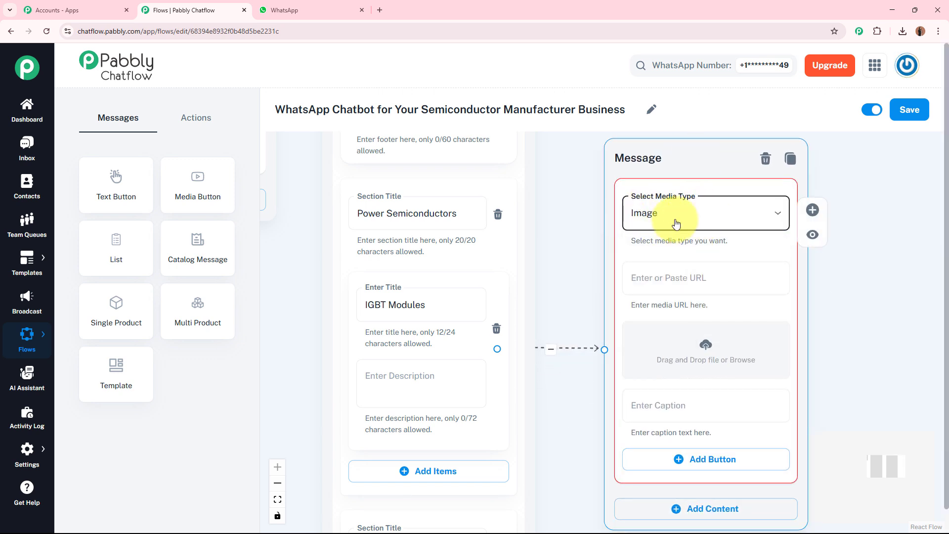
- Upload the "IGBT Modules" image from the Downloads folder to the new media message
{"action": "left_click_drag", "start_coordinate": [807, 340], "coordinate": [756, 312]}
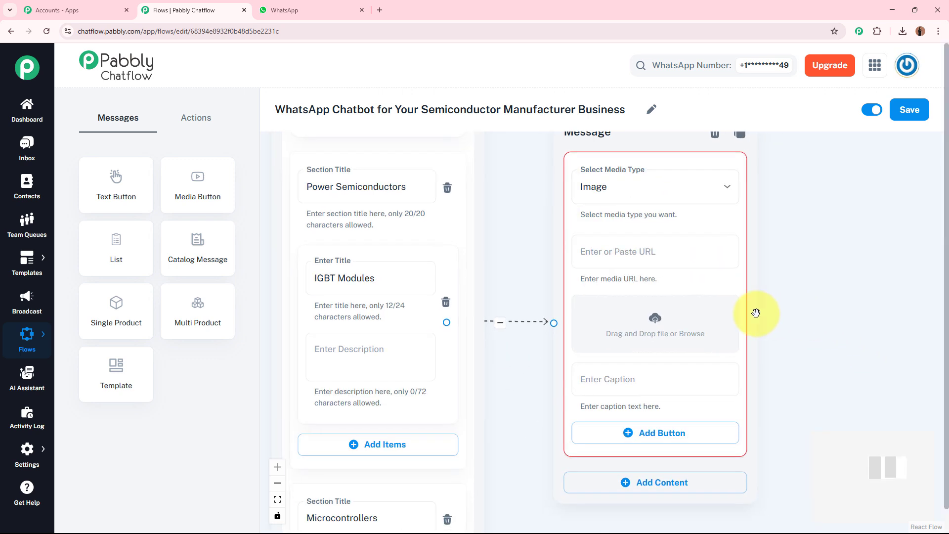
{"action": "left_click", "coordinate": [654, 321]}
{"action": "scroll", "coordinate": [54, 129], "scroll_direction": "up", "scroll_amount": 3}
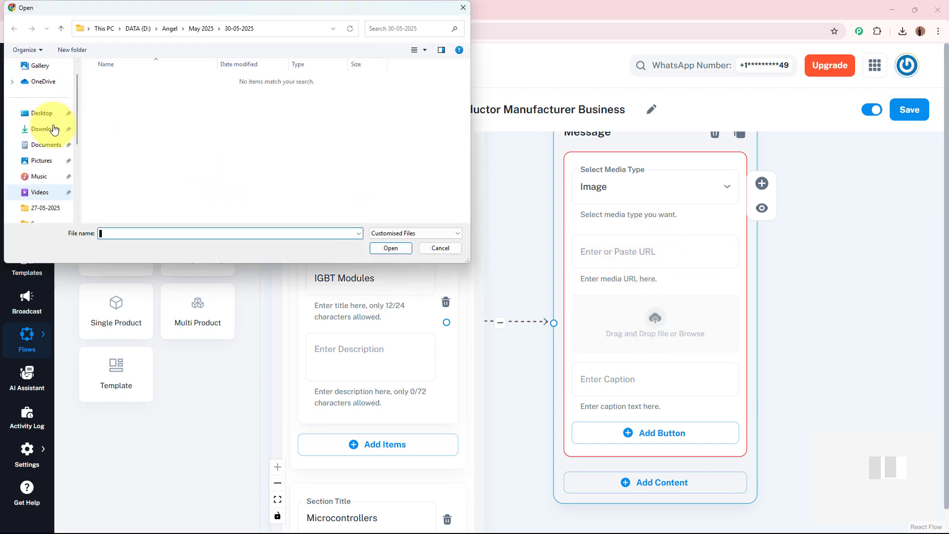
{"action": "left_click", "coordinate": [47, 129]}
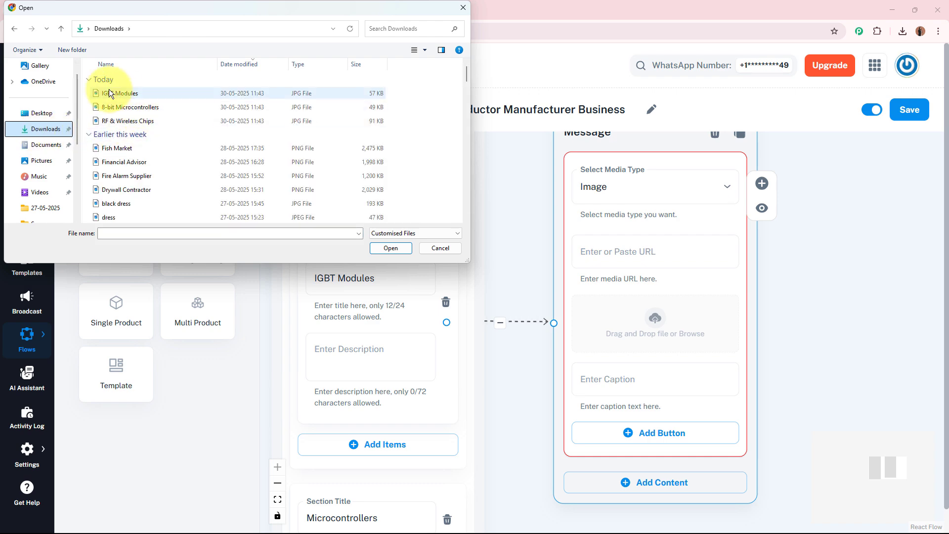
{"action": "left_click", "coordinate": [145, 95]}
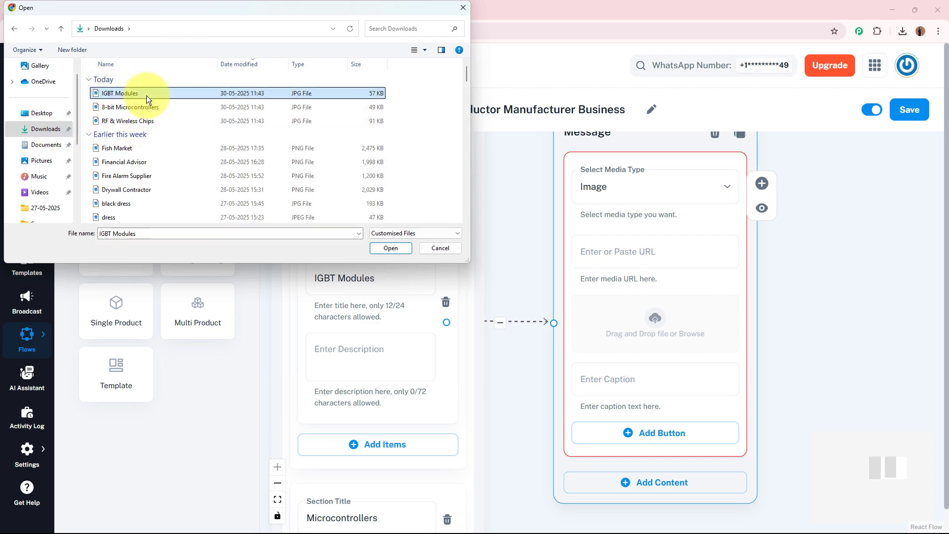
{"action": "left_click", "coordinate": [397, 251]}
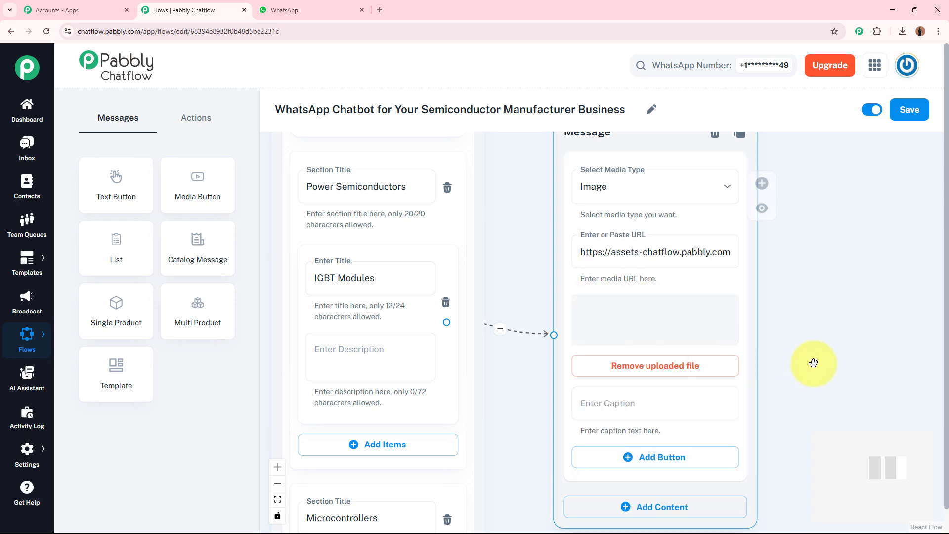
{"action": "left_click_drag", "start_coordinate": [804, 419], "coordinate": [790, 280]}
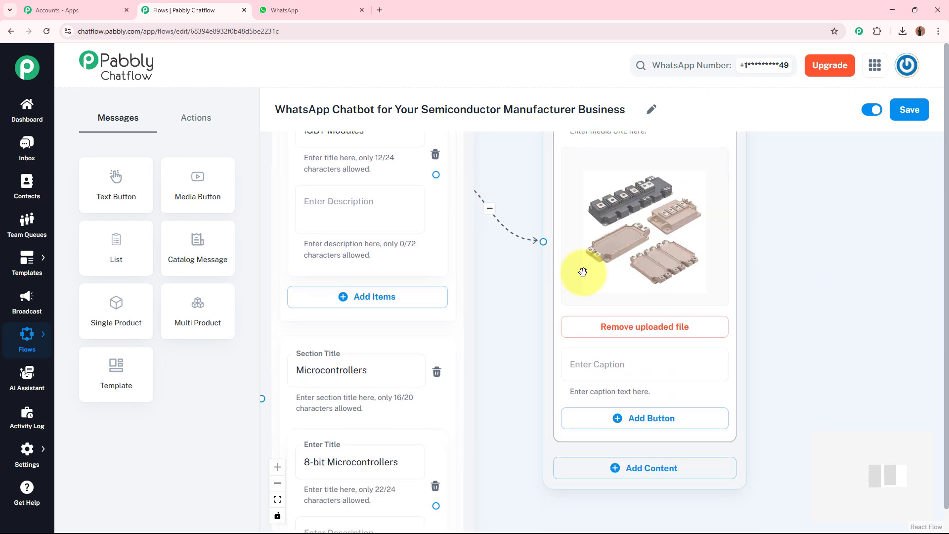
{"action": "left_click_drag", "start_coordinate": [811, 395], "coordinate": [805, 333]}
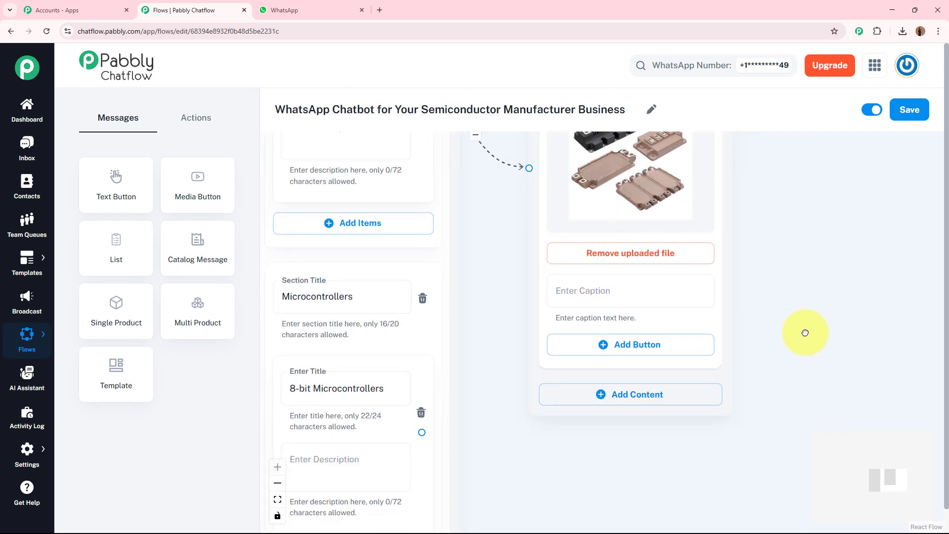
- Add a Text + Button block below the image, describing "*Insulated Gate Bipolar Transistor (IGBT)* Modules" as combining high efficiency and fast switching
{"action": "left_click_drag", "start_coordinate": [496, 254], "coordinate": [527, 401]}
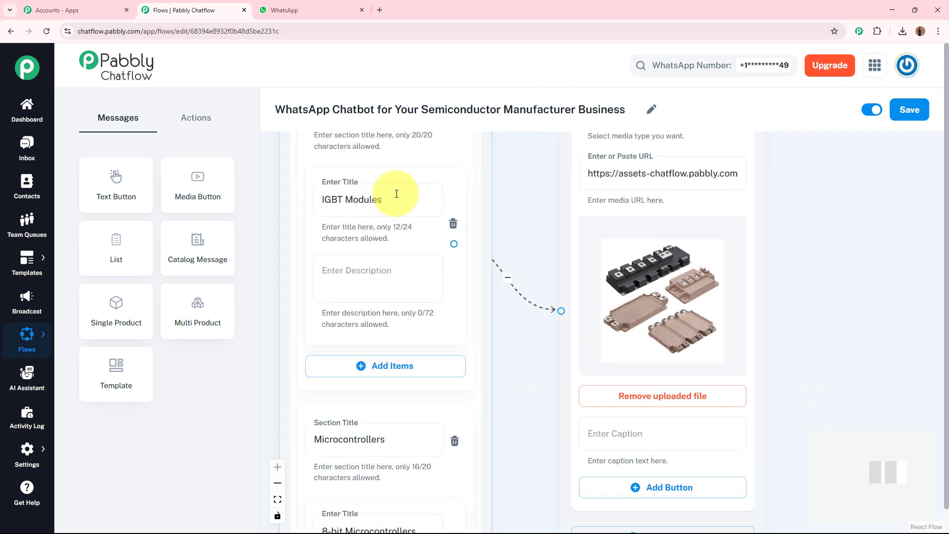
{"action": "left_click", "coordinate": [399, 195]}
{"action": "scroll", "coordinate": [767, 322], "scroll_direction": "down", "scroll_amount": 5}
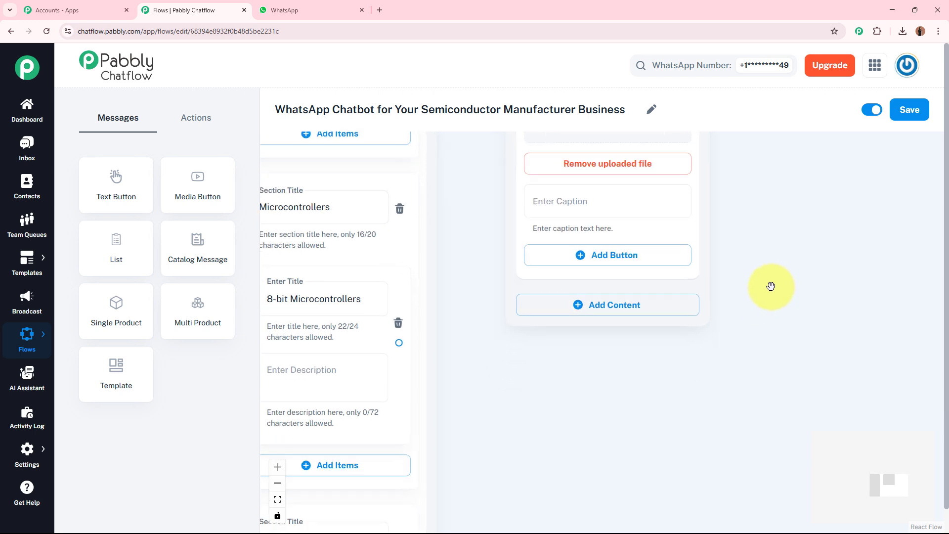
{"action": "left_click", "coordinate": [645, 308]}
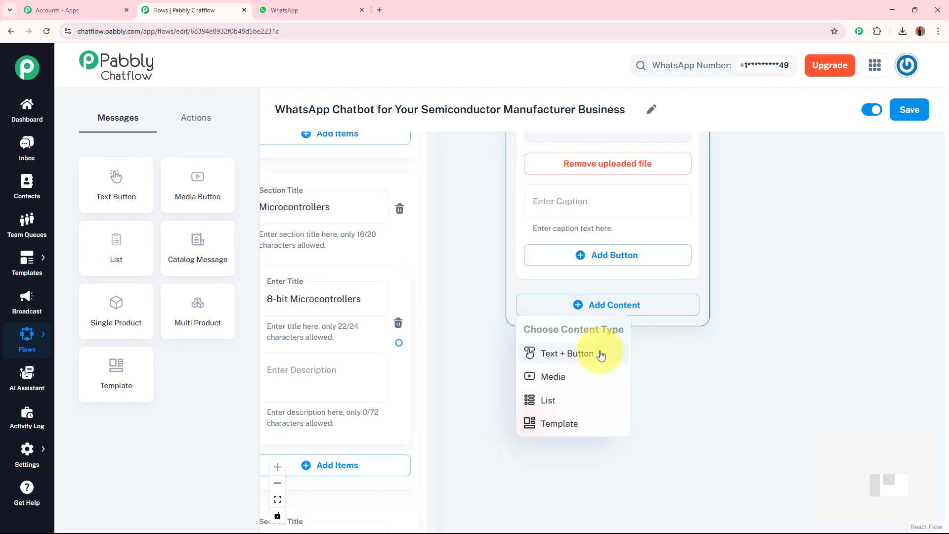
{"action": "left_click", "coordinate": [600, 353]}
{"action": "left_click", "coordinate": [602, 334]}
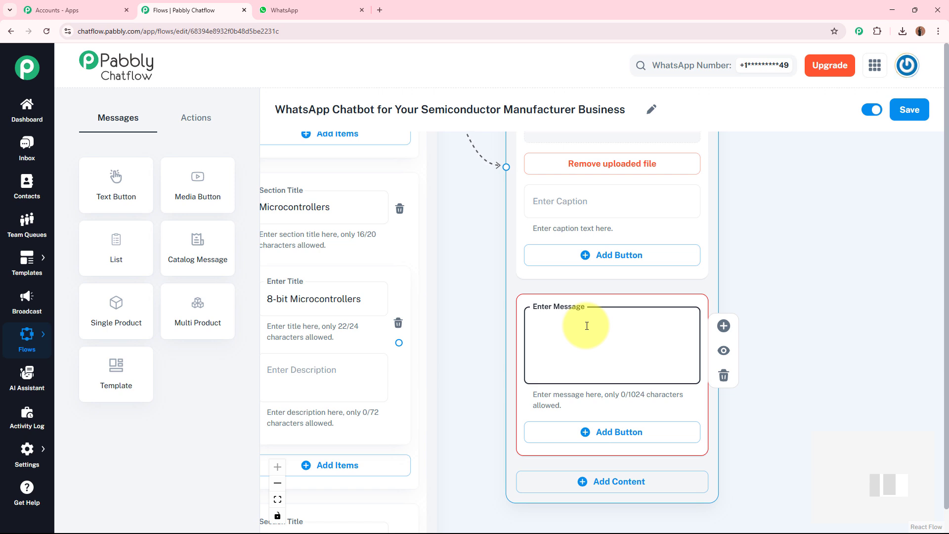
{"action": "key", "text": "ctrl+v"}
{"action": "left_click_drag", "start_coordinate": [689, 362], "coordinate": [689, 318]}
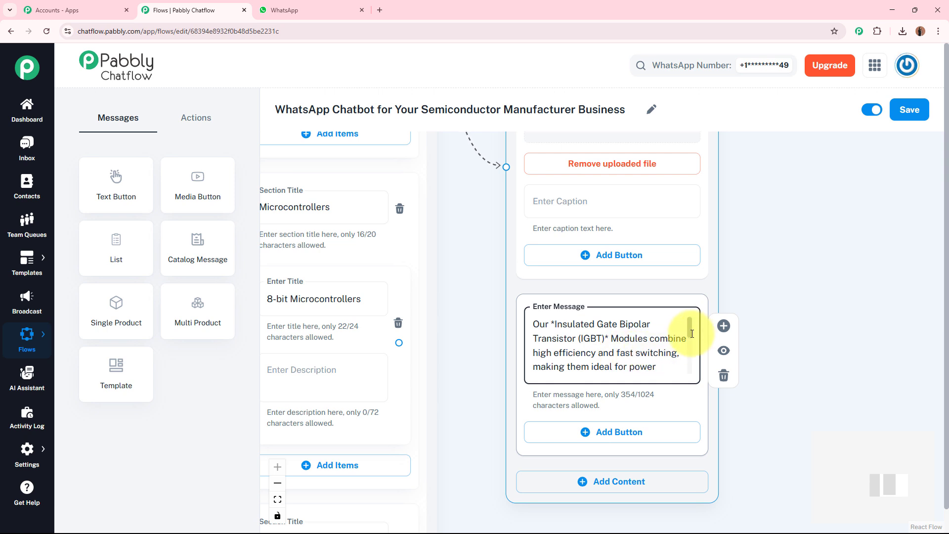
{"action": "mouse_move", "coordinate": [690, 331]}
{"action": "left_mouse_down"}
{"action": "mouse_move", "coordinate": [687, 365]}
{"action": "mouse_move", "coordinate": [689, 322]}
{"action": "left_mouse_up"}
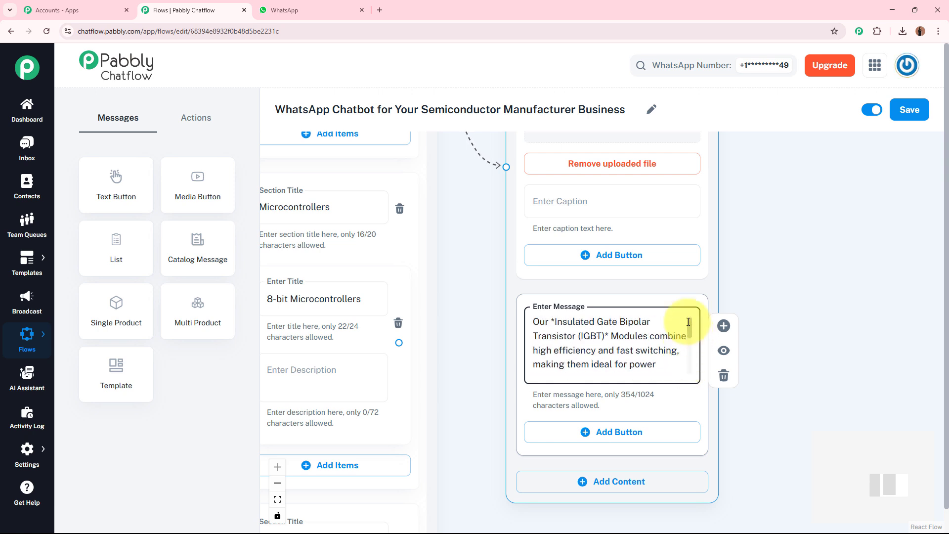
{"action": "left_click", "coordinate": [555, 324]}
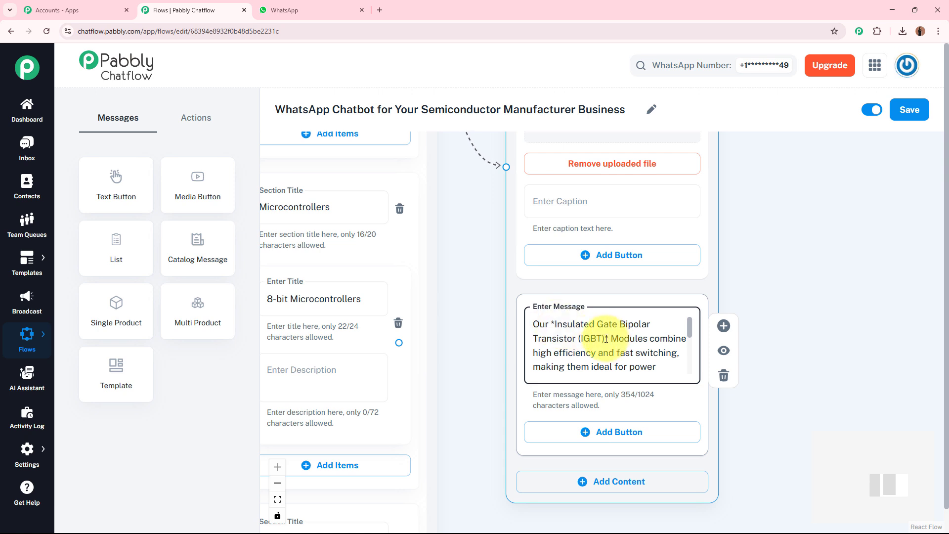
{"action": "left_click", "coordinate": [605, 339], "text": "shift"}
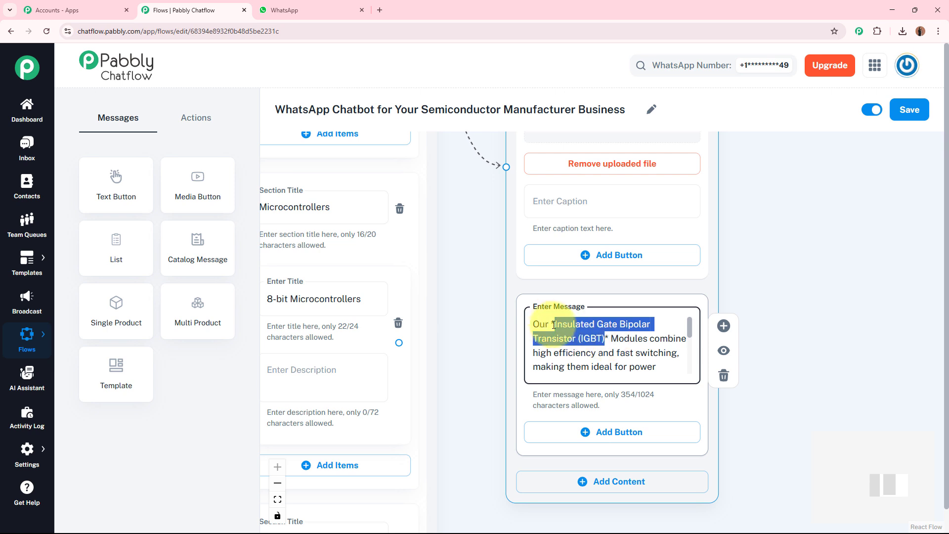
{"action": "left_click", "coordinate": [605, 330]}
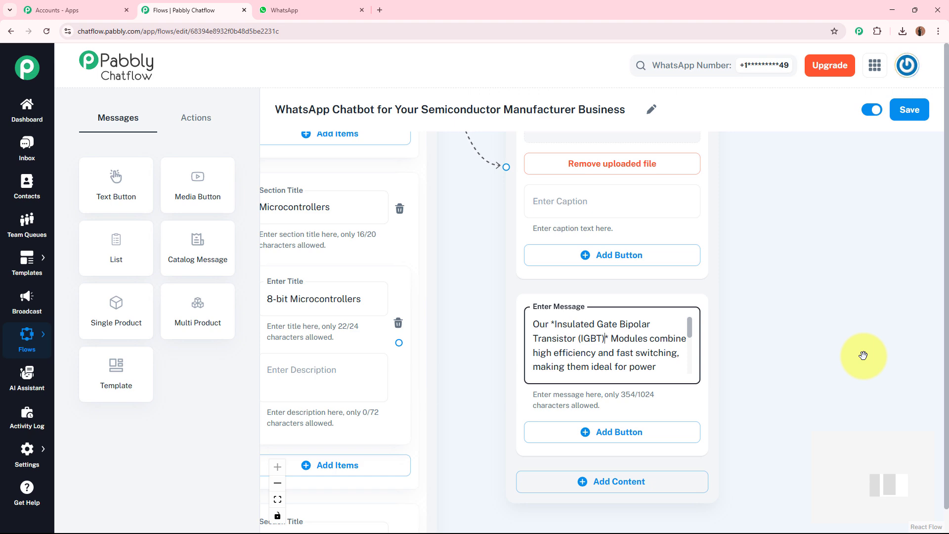
- Examine the 8-bit Microcontrollers and Power Amplifiers list items and the image-and-text replies connected to them
{"action": "scroll", "coordinate": [811, 222], "scroll_direction": "down", "scroll_amount": 5}
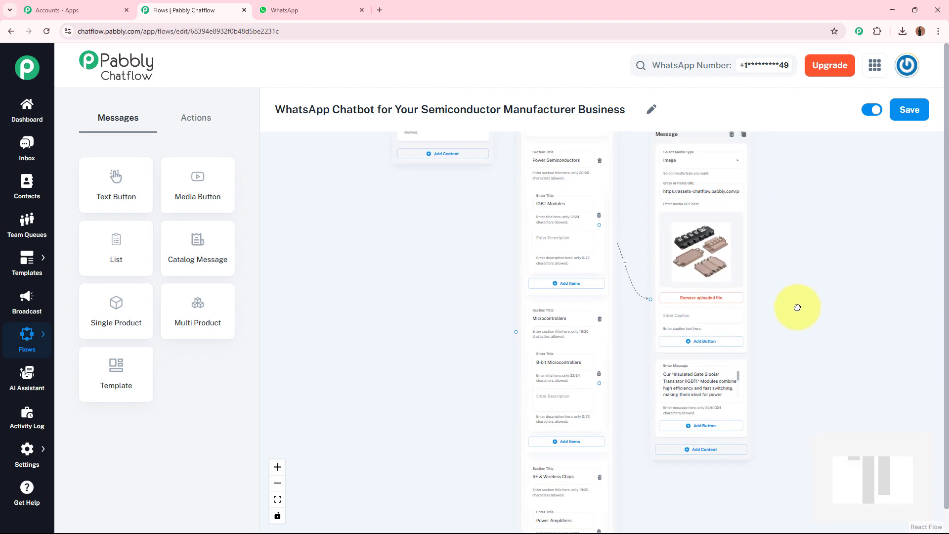
{"action": "scroll", "coordinate": [826, 394], "scroll_direction": "down", "scroll_amount": 3}
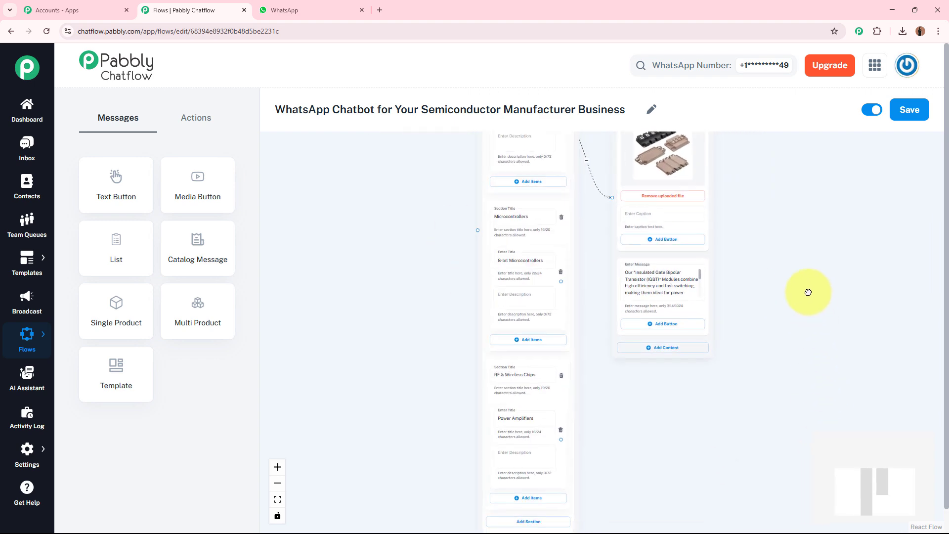
{"action": "scroll", "coordinate": [501, 264], "scroll_direction": "up", "scroll_amount": 4}
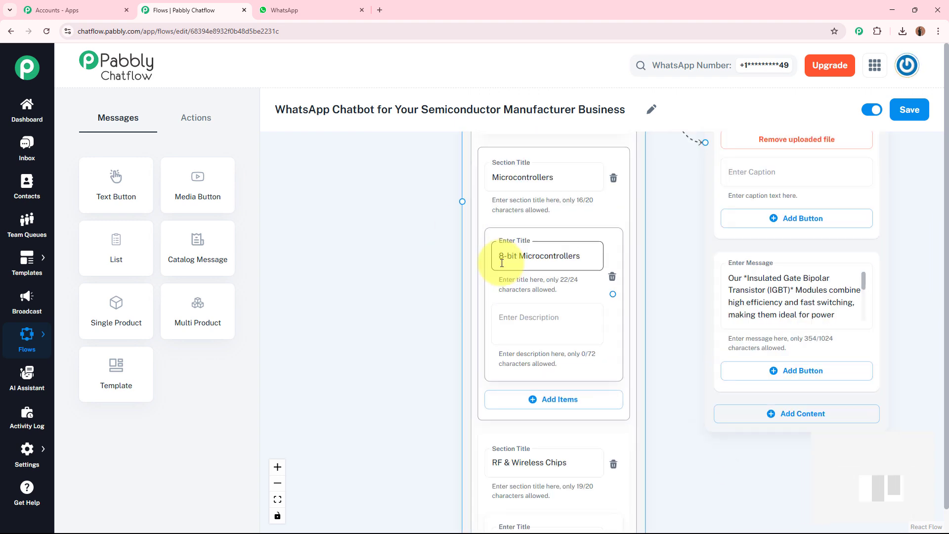
{"action": "scroll", "coordinate": [418, 246], "scroll_direction": "down", "scroll_amount": 4}
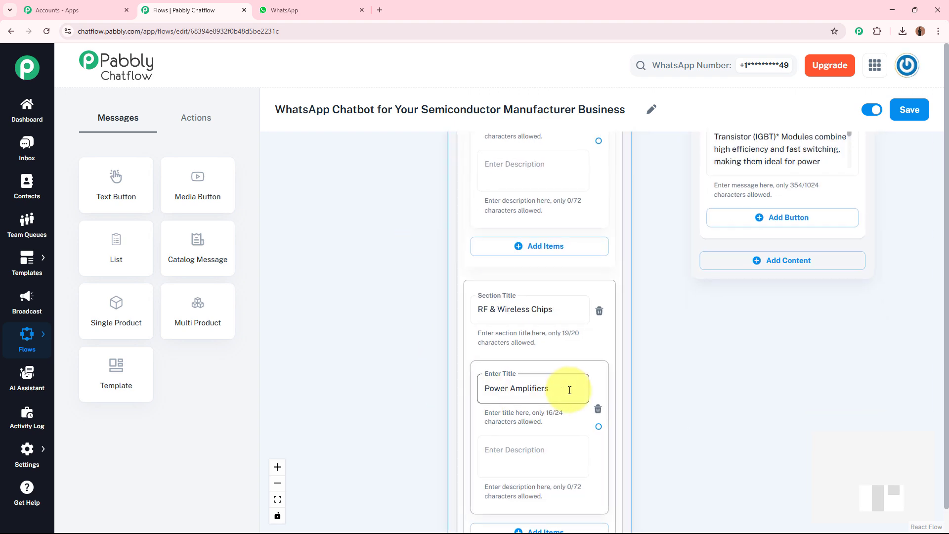
{"action": "scroll", "coordinate": [687, 341], "scroll_direction": "up", "scroll_amount": 5}
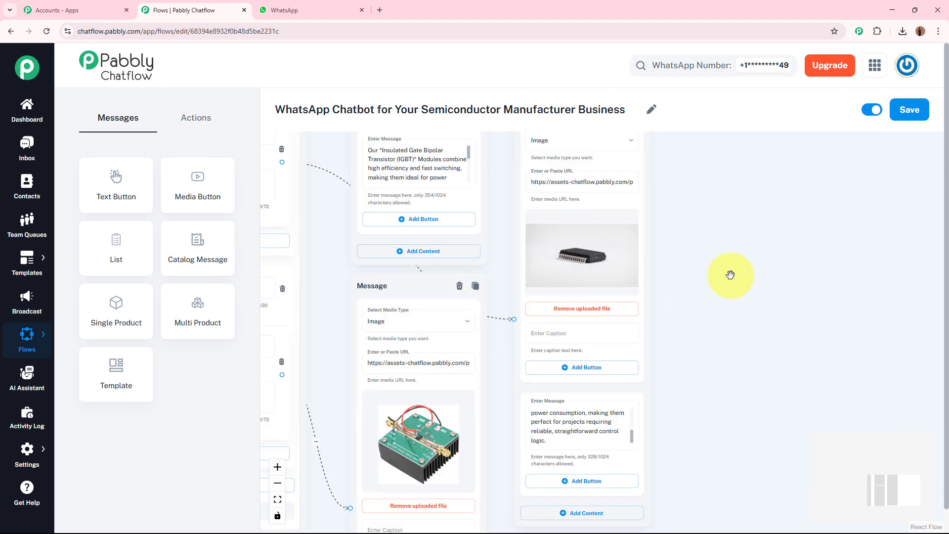
{"action": "left_click_drag", "start_coordinate": [740, 274], "coordinate": [887, 265]}
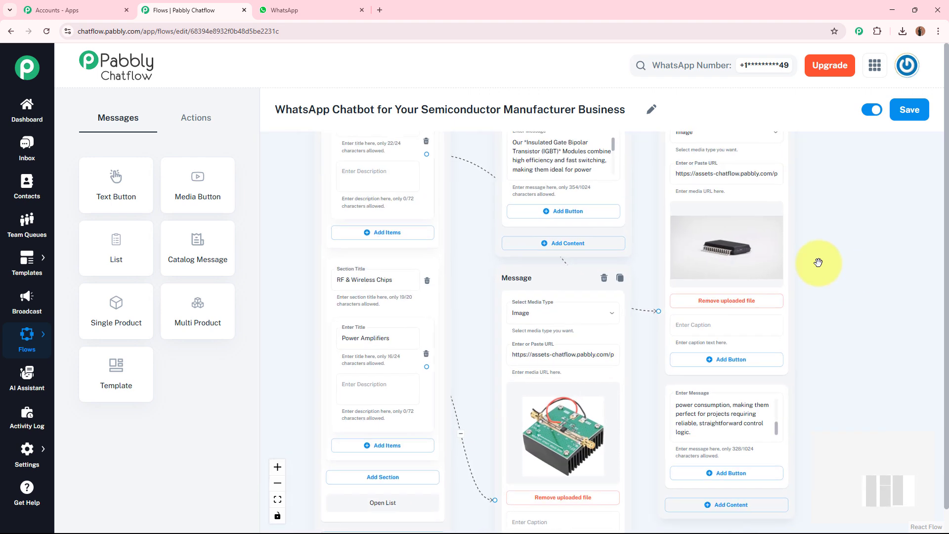
{"action": "scroll", "coordinate": [490, 297], "scroll_direction": "up", "scroll_amount": 5}
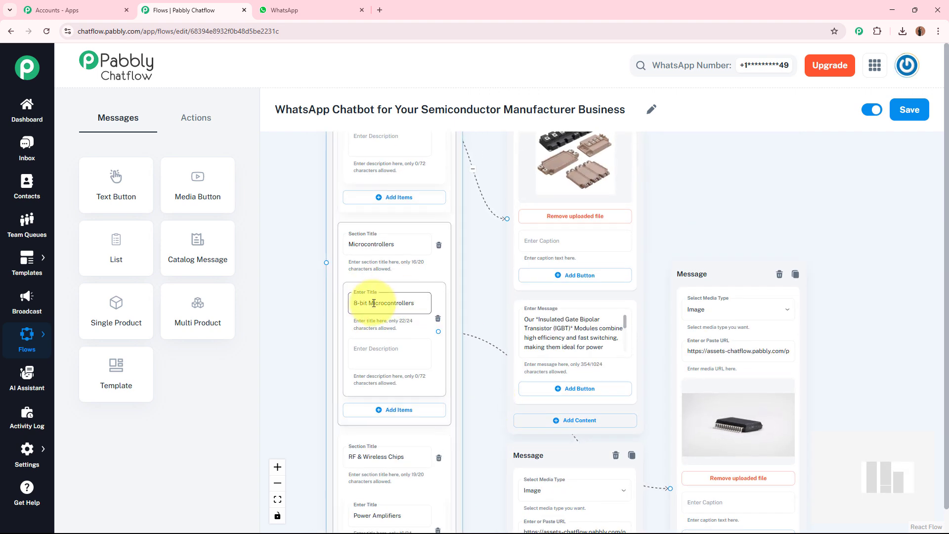
{"action": "left_click_drag", "start_coordinate": [850, 323], "coordinate": [607, 73]}
{"action": "left_click_drag", "start_coordinate": [642, 271], "coordinate": [856, 231]}
{"action": "left_click", "coordinate": [509, 319]}
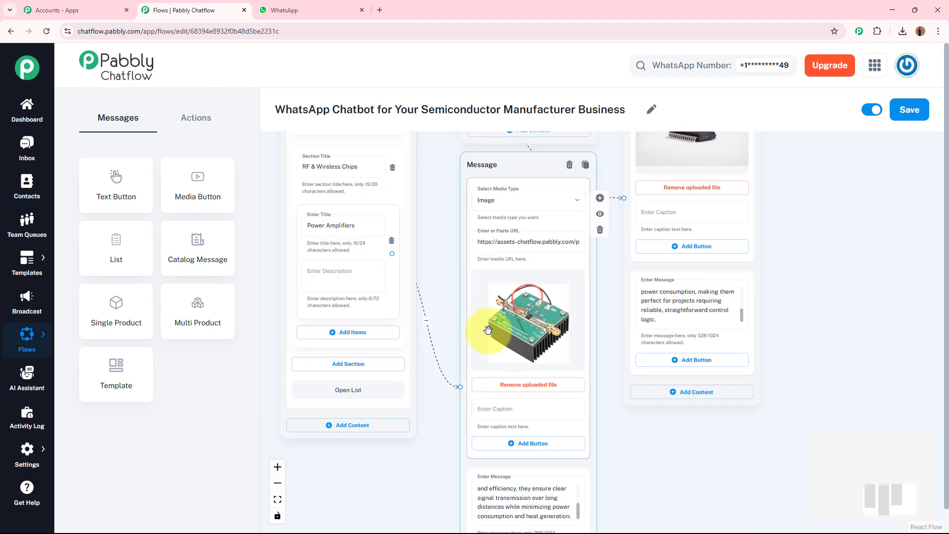
{"action": "left_click_drag", "start_coordinate": [711, 494], "coordinate": [714, 416]}
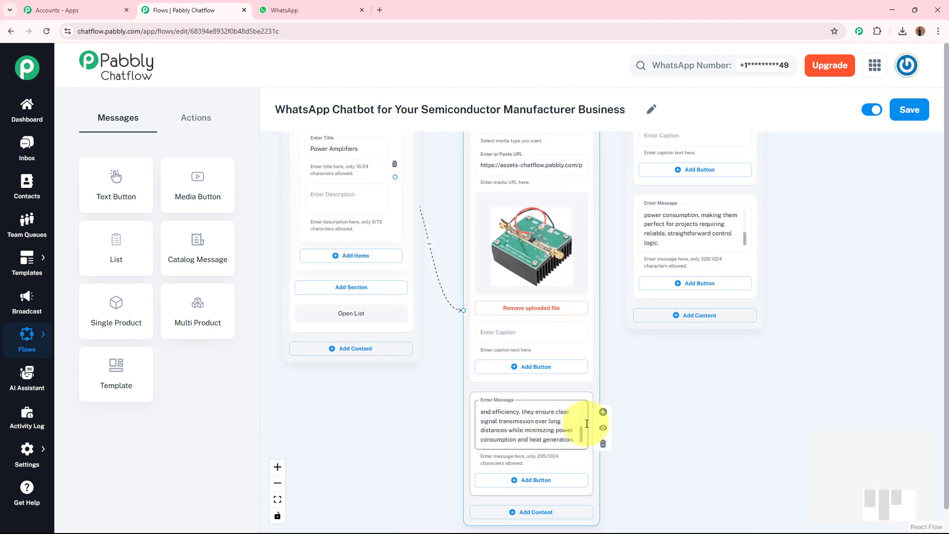
{"action": "scroll", "coordinate": [809, 224], "scroll_direction": "down", "scroll_amount": 2}
{"action": "left_click_drag", "start_coordinate": [809, 223], "coordinate": [766, 355]}
- Connect the Explore Products button of the welcome message to the product category list message
{"action": "scroll", "coordinate": [898, 300], "scroll_direction": "down", "scroll_amount": 2}
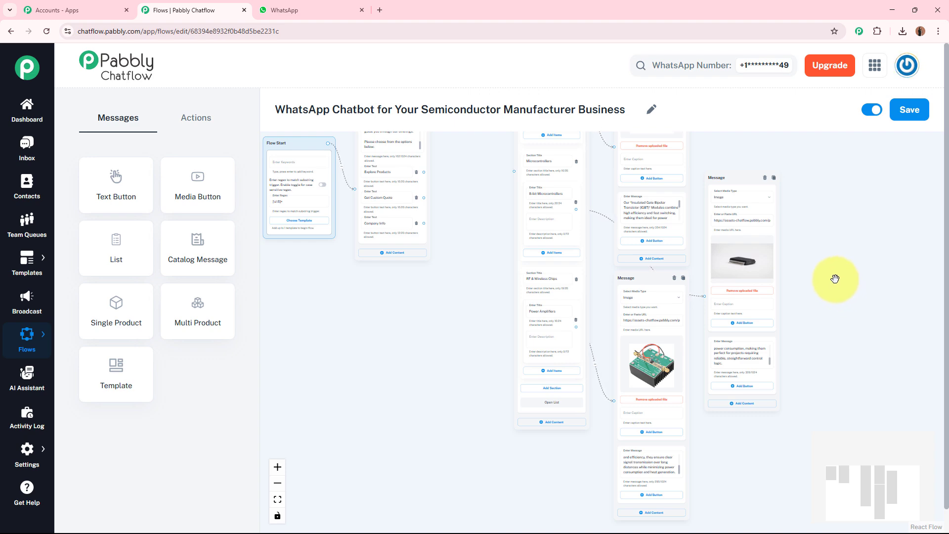
{"action": "left_click_drag", "start_coordinate": [491, 220], "coordinate": [485, 301]}
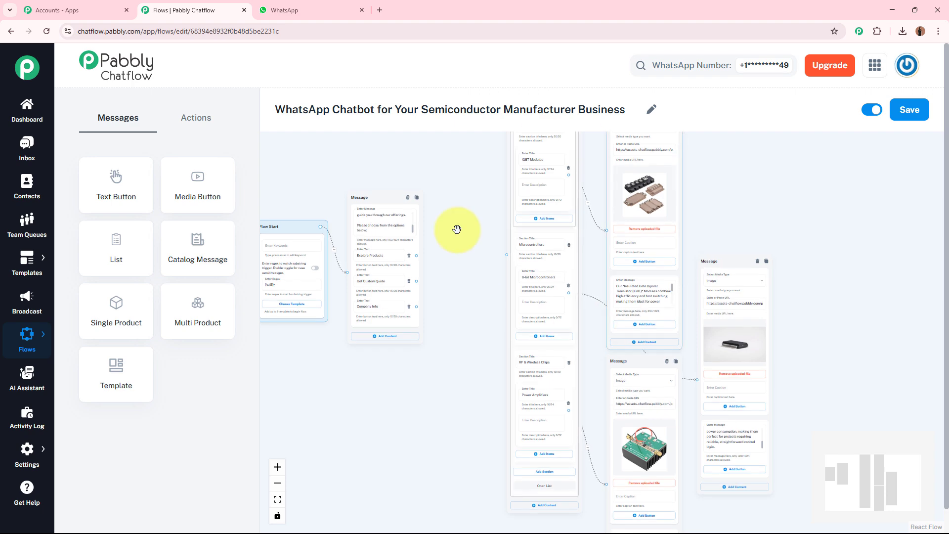
{"action": "scroll", "coordinate": [489, 263], "scroll_direction": "up", "scroll_amount": 5}
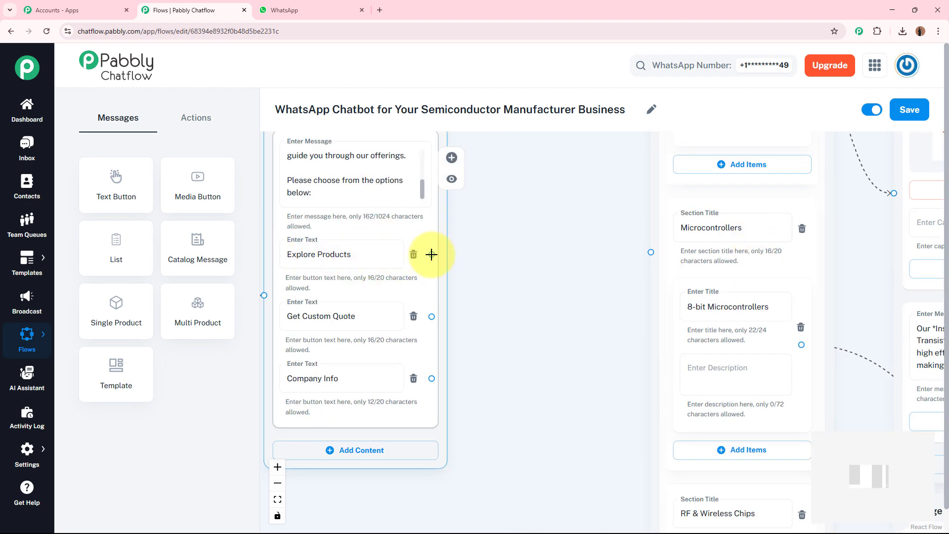
{"action": "left_click_drag", "start_coordinate": [432, 254], "coordinate": [654, 257]}
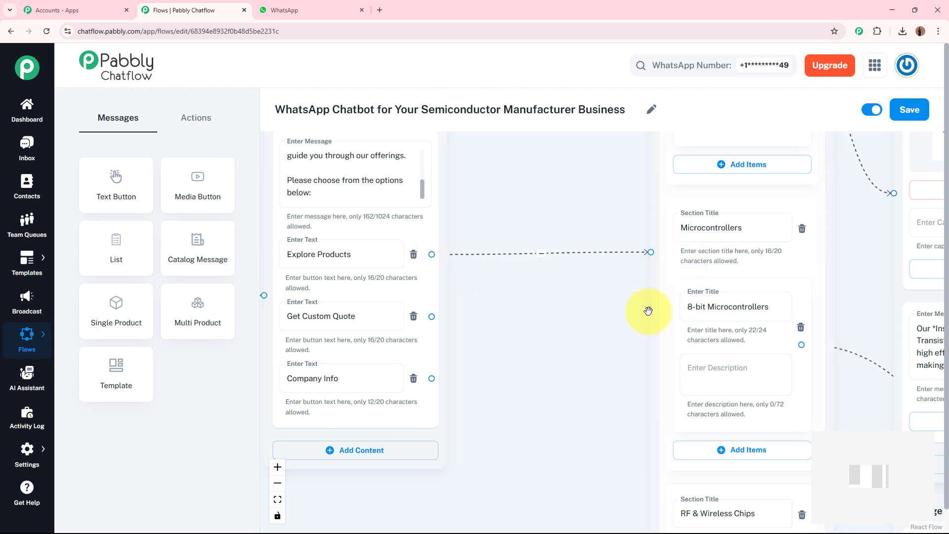
- Move the Flow Start block and the welcome message further away from the product list to free up canvas space
{"action": "left_click_drag", "start_coordinate": [572, 355], "coordinate": [645, 276]}
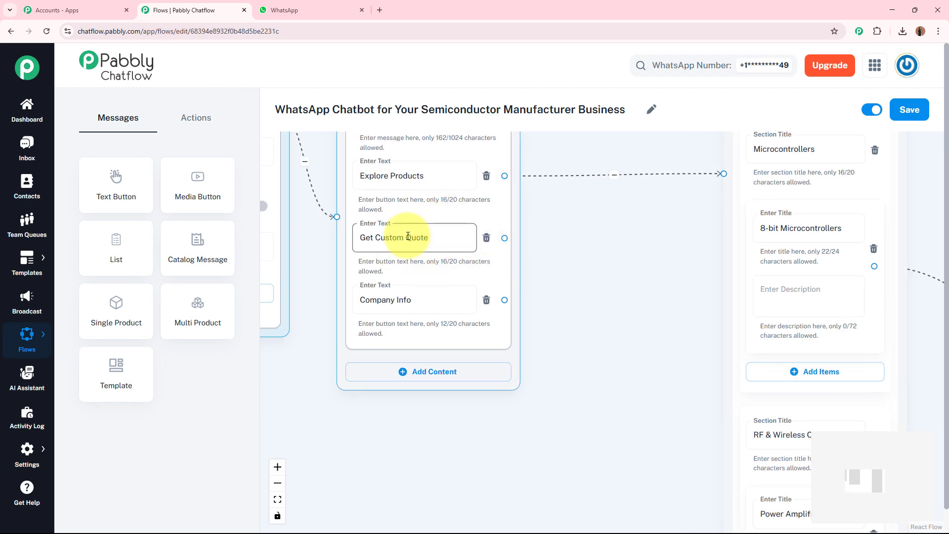
{"action": "scroll", "coordinate": [622, 308], "scroll_direction": "down", "scroll_amount": 5}
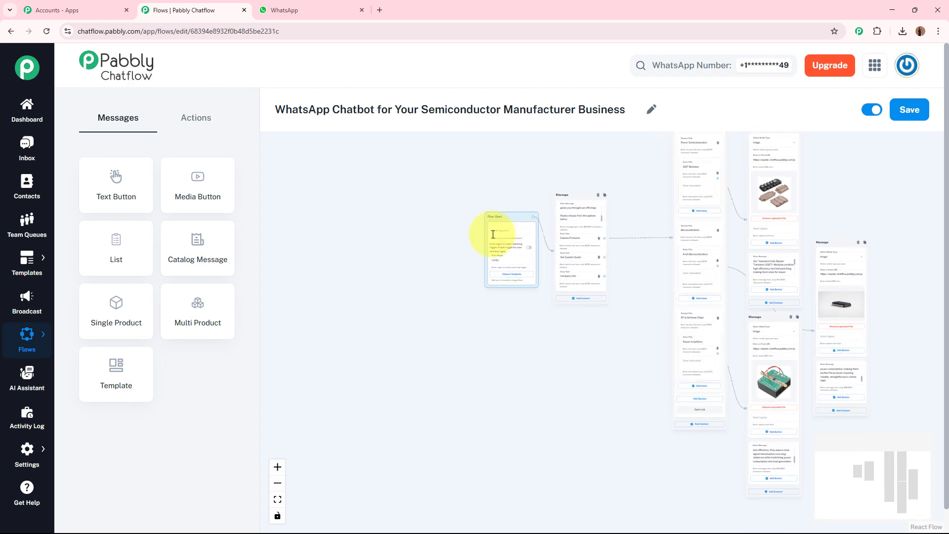
{"action": "left_click_drag", "start_coordinate": [491, 233], "coordinate": [347, 297]}
{"action": "left_click_drag", "start_coordinate": [576, 193], "coordinate": [419, 255]}
- Add an Ask Question action beside the welcome message and connect the Get Custom Quote button to it
{"action": "scroll", "coordinate": [483, 311], "scroll_direction": "up", "scroll_amount": 6}
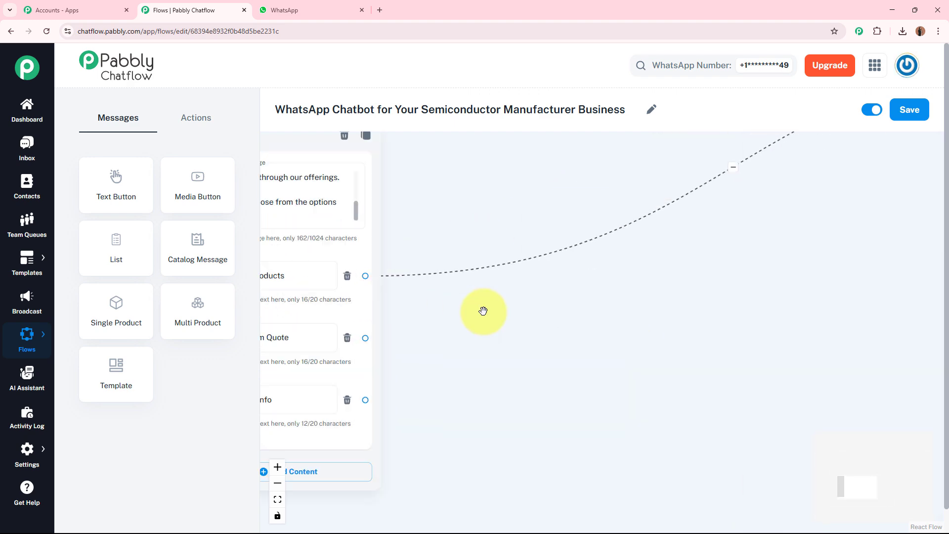
{"action": "left_click_drag", "start_coordinate": [483, 311], "coordinate": [565, 212]}
{"action": "left_click", "coordinate": [326, 207]}
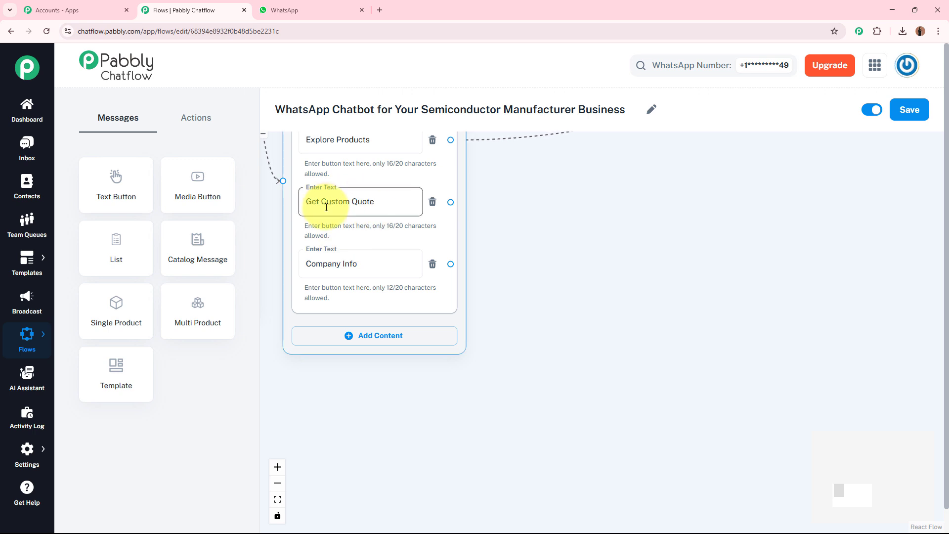
{"action": "scroll", "coordinate": [327, 207], "scroll_direction": "up", "scroll_amount": 2}
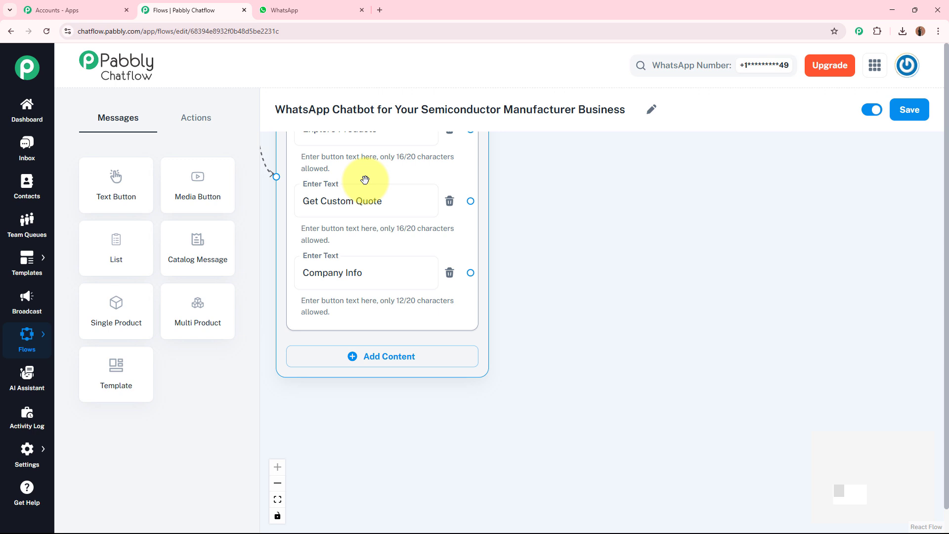
{"action": "left_click", "coordinate": [195, 118]}
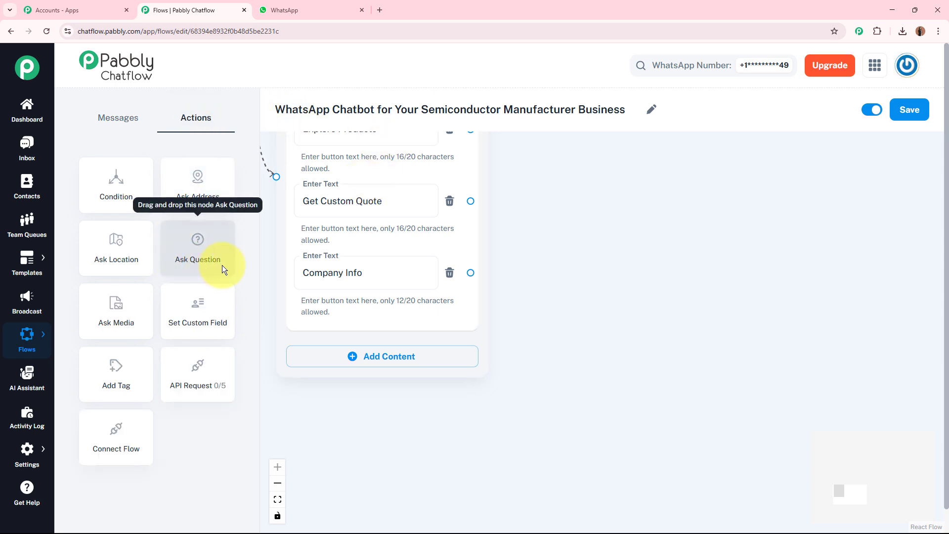
{"action": "left_click_drag", "start_coordinate": [196, 253], "coordinate": [557, 226]}
{"action": "left_click_drag", "start_coordinate": [613, 248], "coordinate": [586, 159]}
{"action": "left_click_drag", "start_coordinate": [471, 201], "coordinate": [539, 316]}
{"action": "left_click", "coordinate": [644, 216]}
{"action": "left_click_drag", "start_coordinate": [834, 242], "coordinate": [706, 236]}
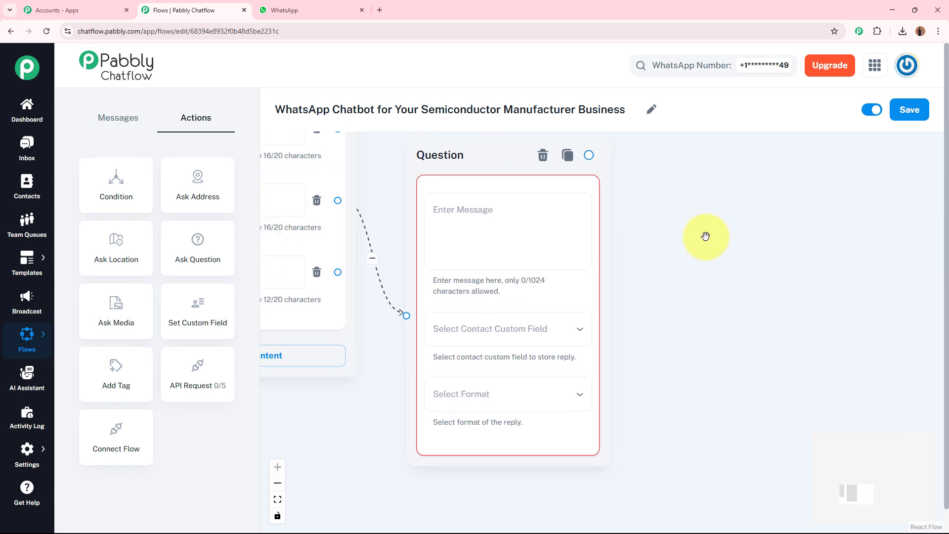
- Fill the question message with the custom quote introduction and "What product(s) are you interested in? (e.g., microcontrollers, power ICs, RF modules, etc.)"
{"action": "left_click", "coordinate": [523, 214]}
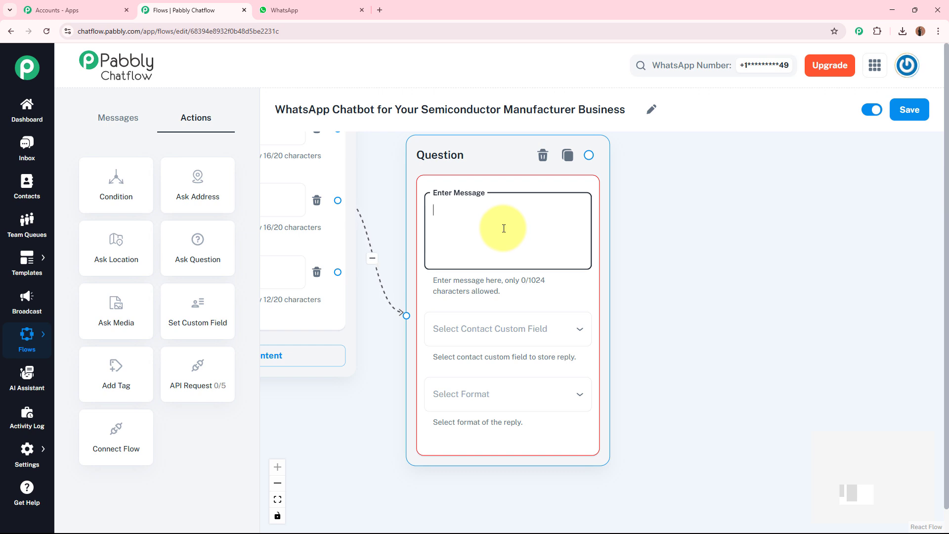
{"action": "type", "text": "📥 Sure! Let me collect some quick info to generate your custom quote.  What product(s) are you interested in? (e.g., microcontrollers, power ICs, RF modules, etc.)"}
{"action": "scroll", "coordinate": [579, 212], "scroll_direction": "up", "scroll_amount": 3}
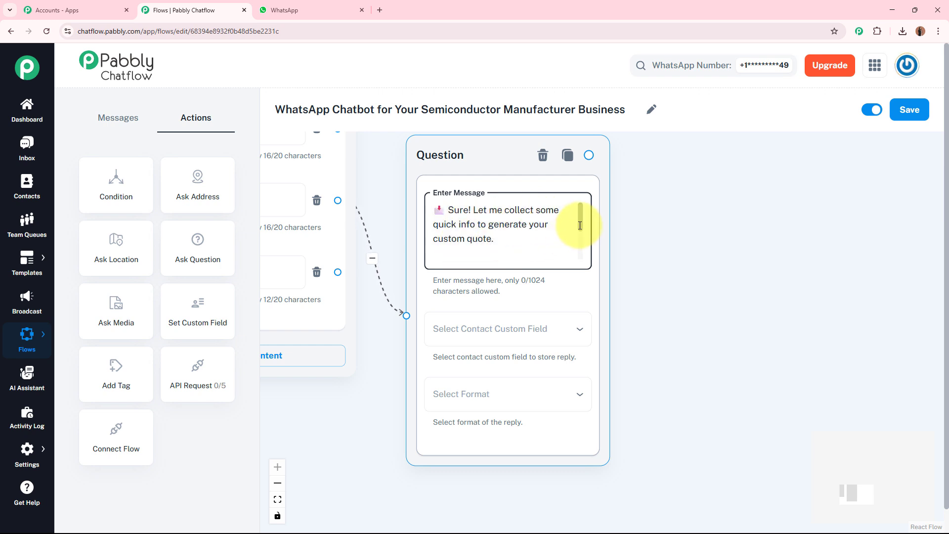
{"action": "left_click_drag", "start_coordinate": [580, 225], "coordinate": [581, 255]}
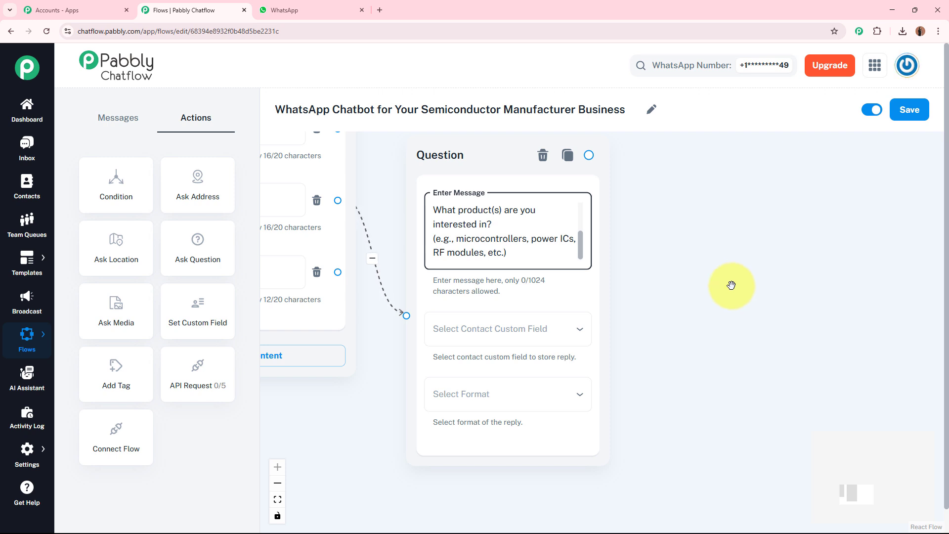
- Store the reply to the product question in the ProductInterested contact custom field
{"action": "left_click_drag", "start_coordinate": [678, 373], "coordinate": [663, 310]}
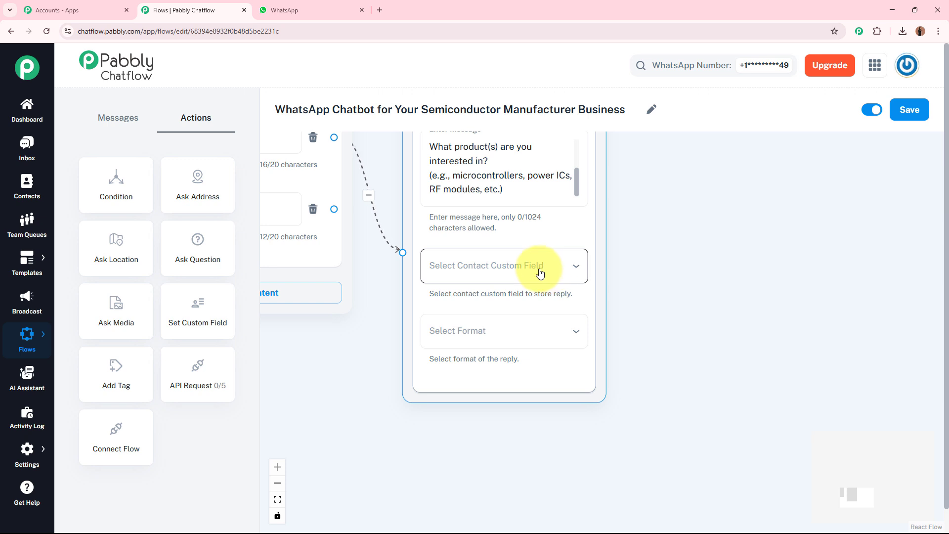
{"action": "mouse_move", "coordinate": [25, 448]}
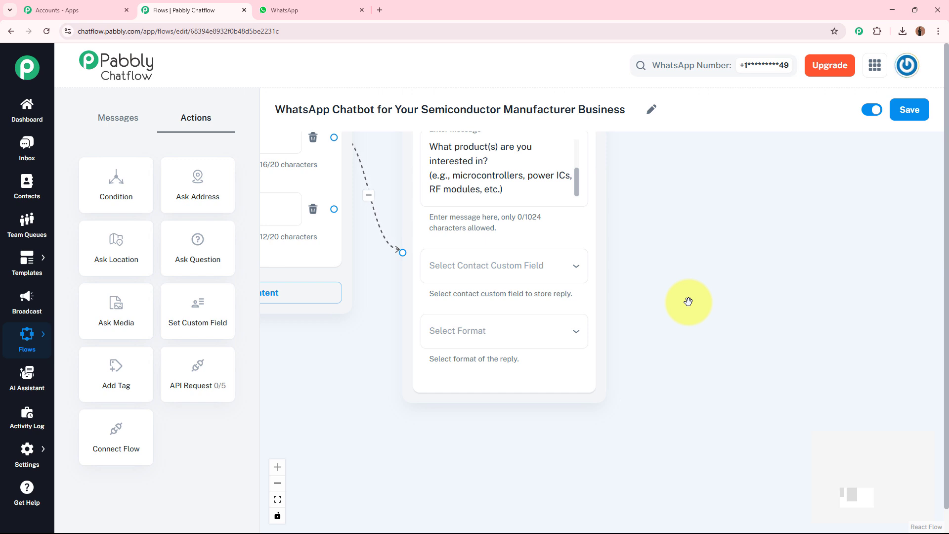
{"action": "left_click", "coordinate": [550, 274]}
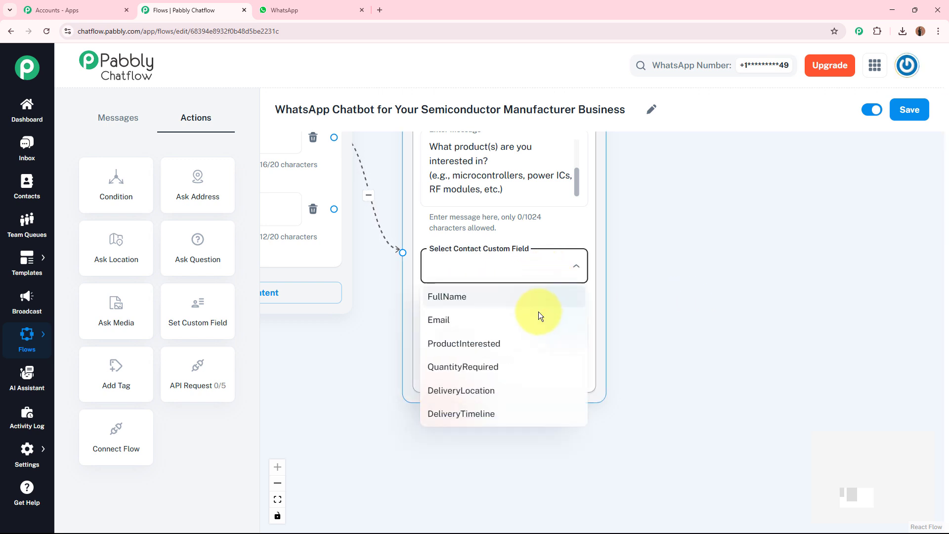
{"action": "left_click", "coordinate": [499, 347]}
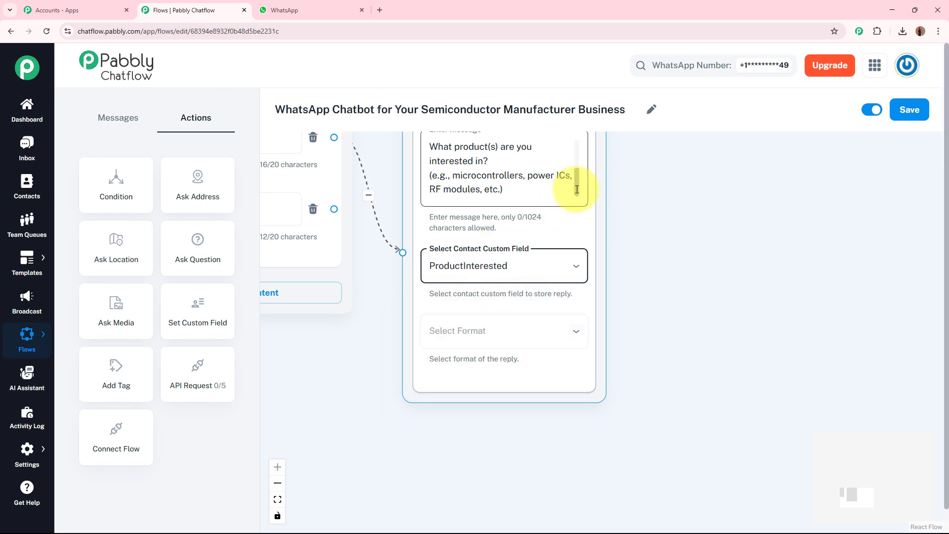
{"action": "mouse_move", "coordinate": [578, 189]}
{"action": "left_mouse_down"}
{"action": "mouse_move", "coordinate": [577, 144]}
{"action": "mouse_move", "coordinate": [575, 195]}
{"action": "left_mouse_up"}
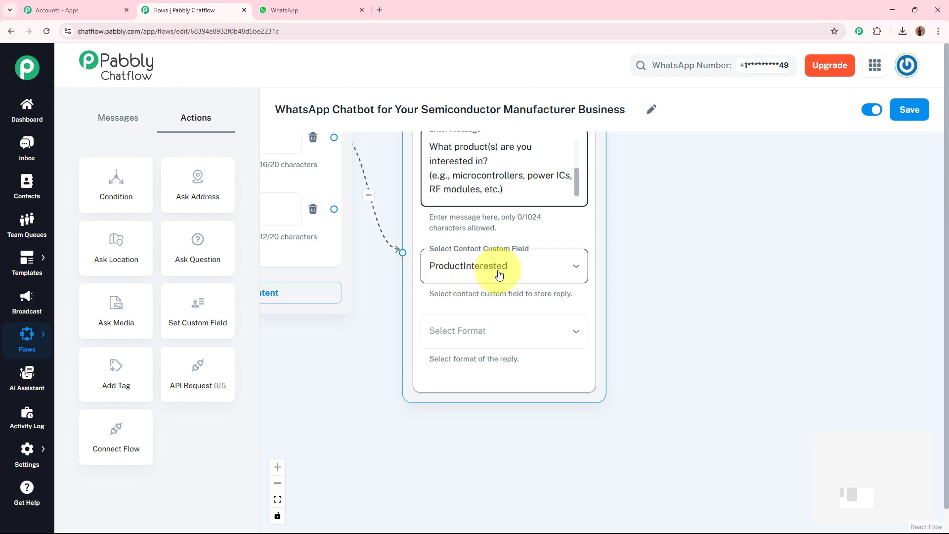
{"action": "left_click", "coordinate": [662, 339]}
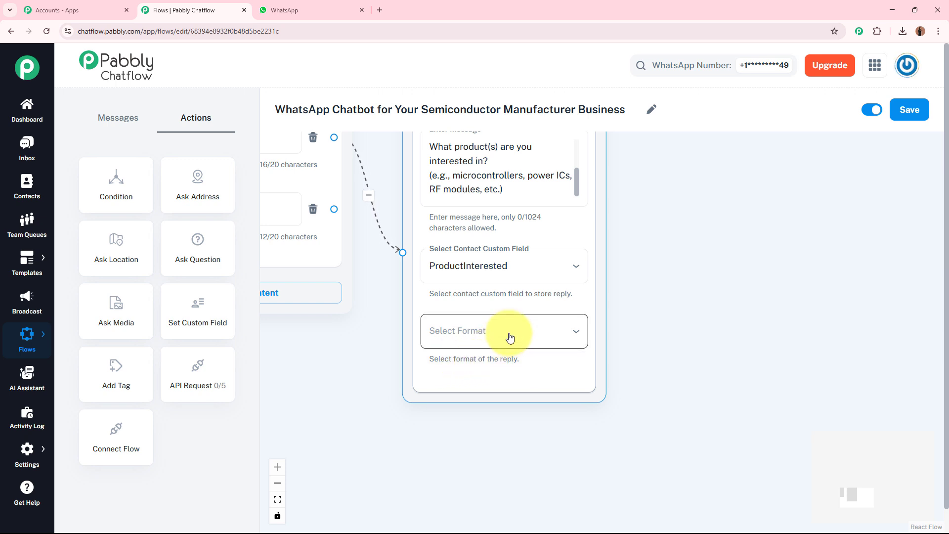
- Set the product question's reply format to Text and enter "Error" as its validation message
{"action": "left_click", "coordinate": [507, 333]}
{"action": "left_click", "coordinate": [494, 389]}
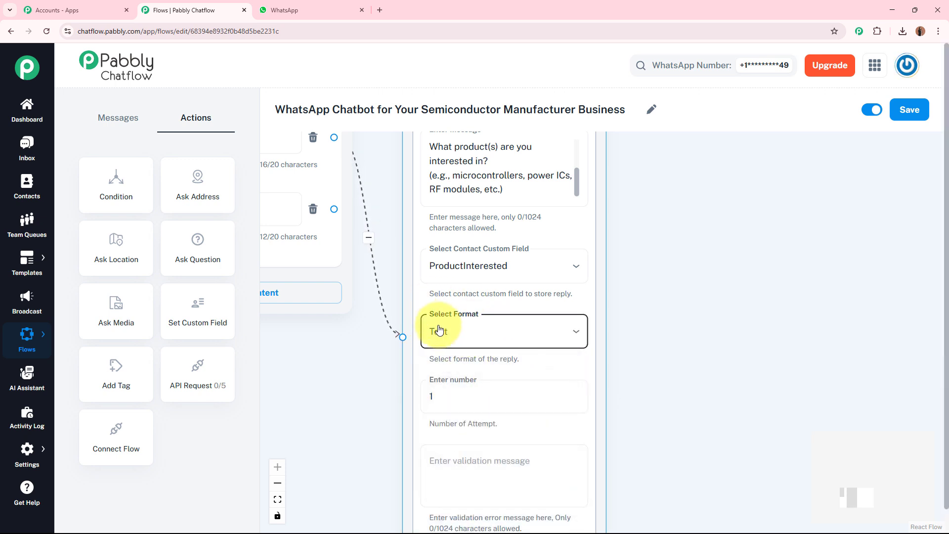
{"action": "scroll", "coordinate": [663, 366], "scroll_direction": "down", "scroll_amount": 3}
{"action": "left_click", "coordinate": [492, 364]}
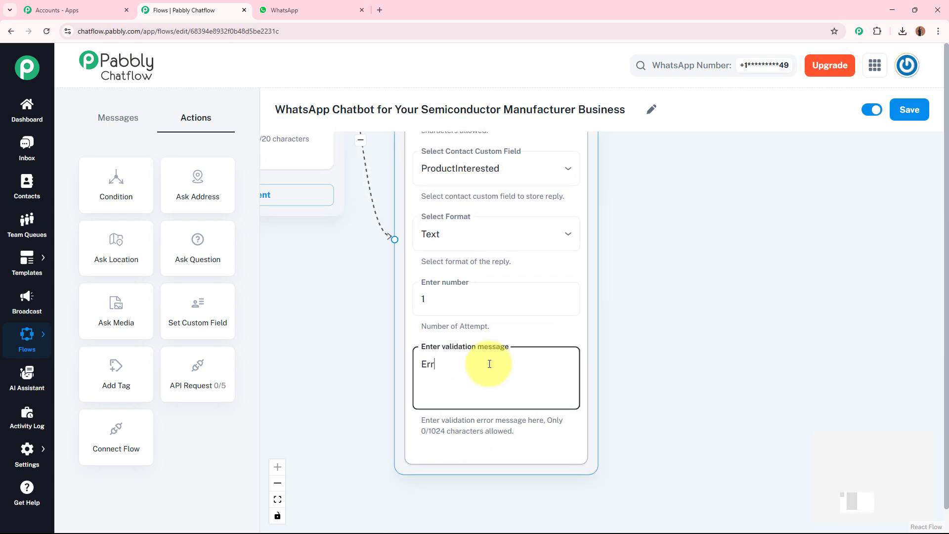
{"action": "left_click", "coordinate": [723, 385]}
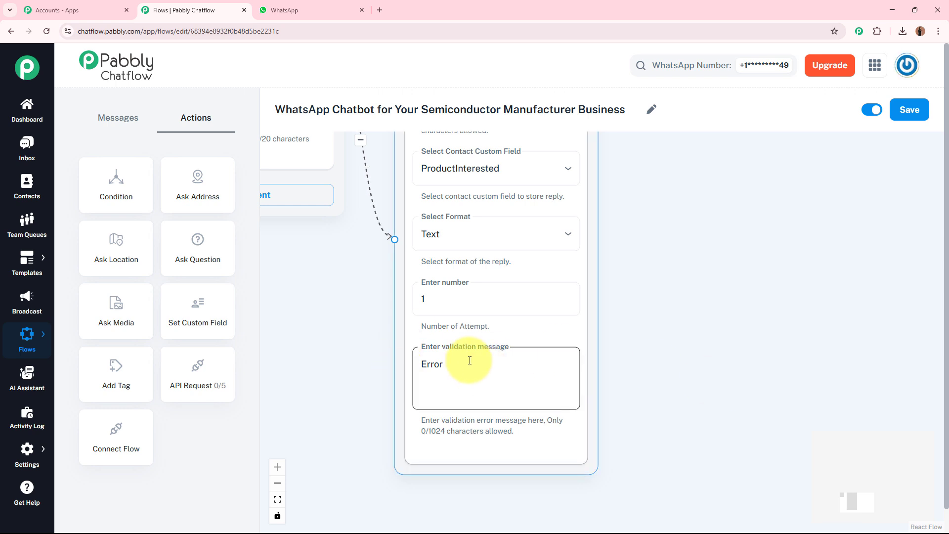
{"action": "left_click", "coordinate": [757, 239]}
- Add a second Ask Question action beside the product question
{"action": "scroll", "coordinate": [589, 189], "scroll_direction": "up", "scroll_amount": 2}
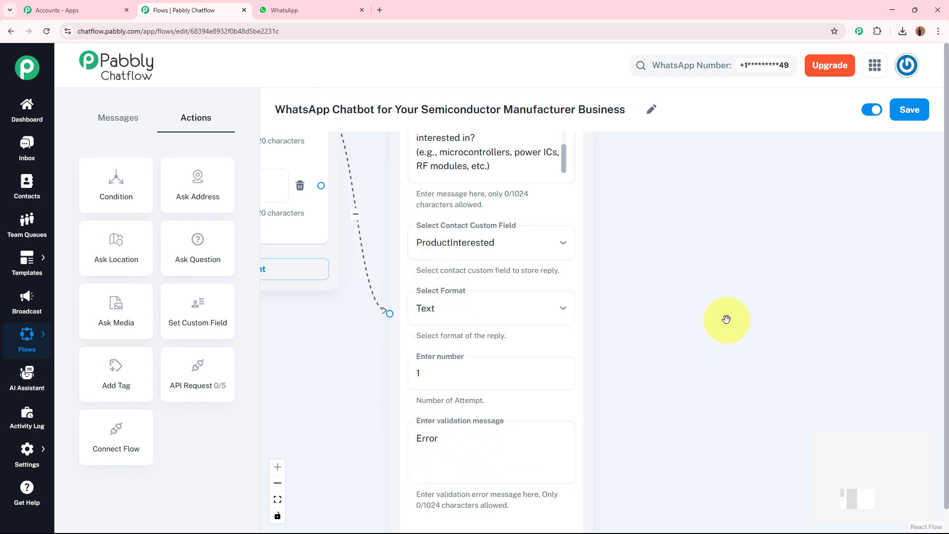
{"action": "left_click_drag", "start_coordinate": [727, 320], "coordinate": [613, 394]}
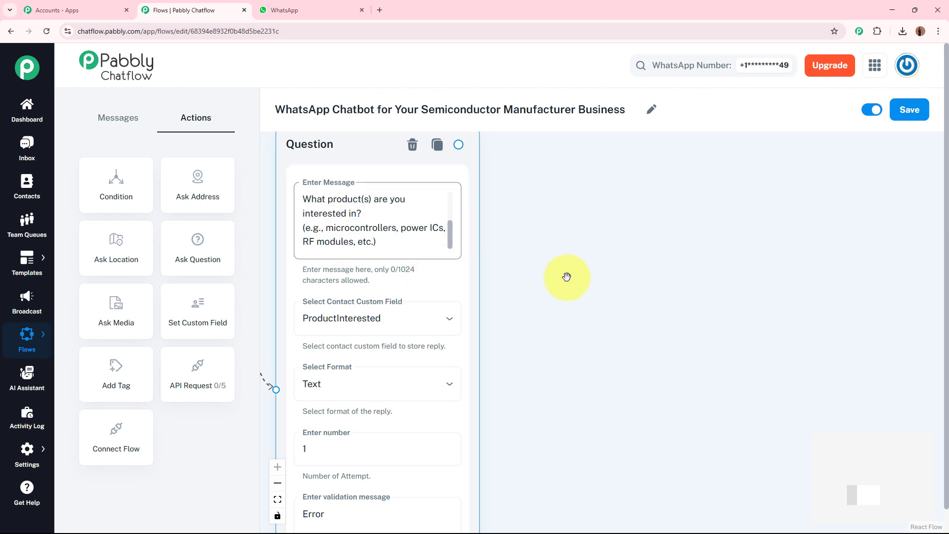
{"action": "left_click_drag", "start_coordinate": [206, 247], "coordinate": [604, 275]}
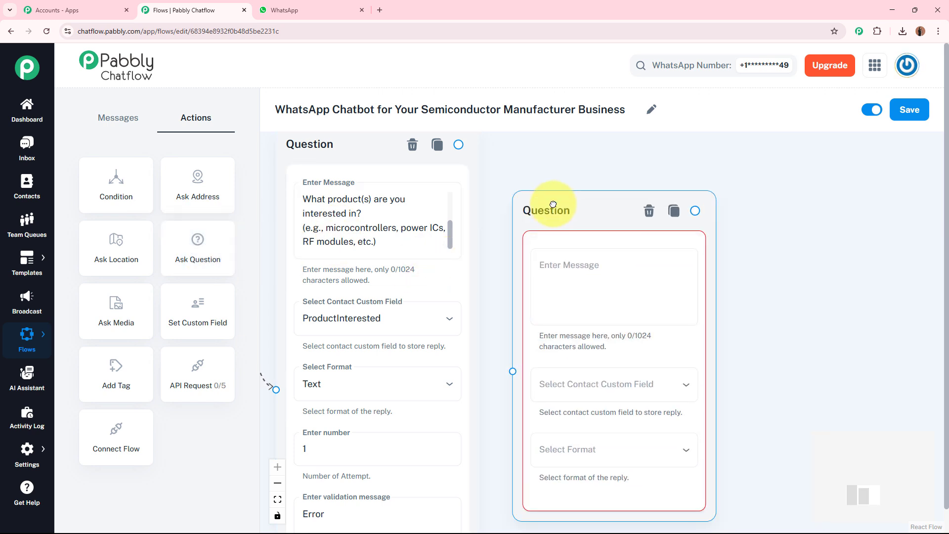
- Fill the second question's message with "What quantity do you need? (Approximate numbers help us give bulk discounts.)"
{"action": "left_click", "coordinate": [560, 234]}
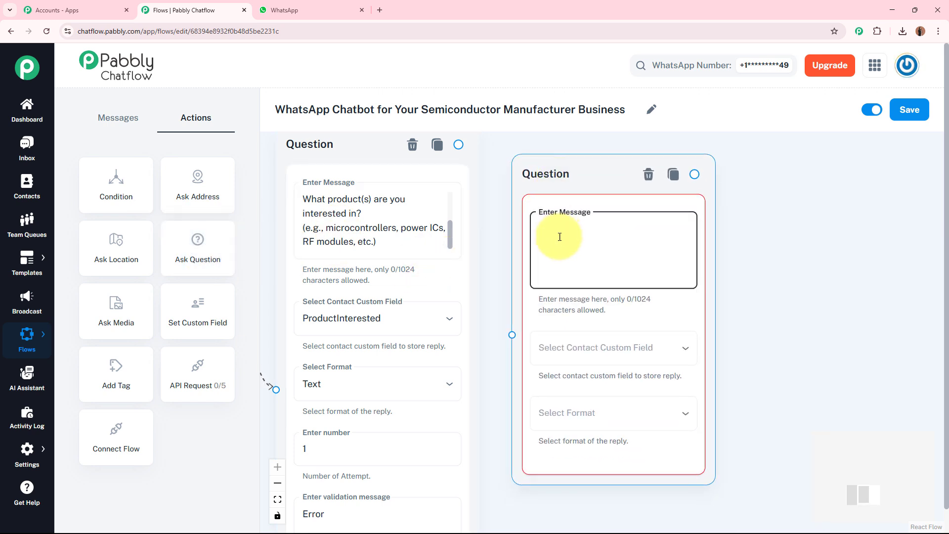
{"action": "type", "text": "What quantity do you need? (Approximate numbers help us give bulk discounts.)"}
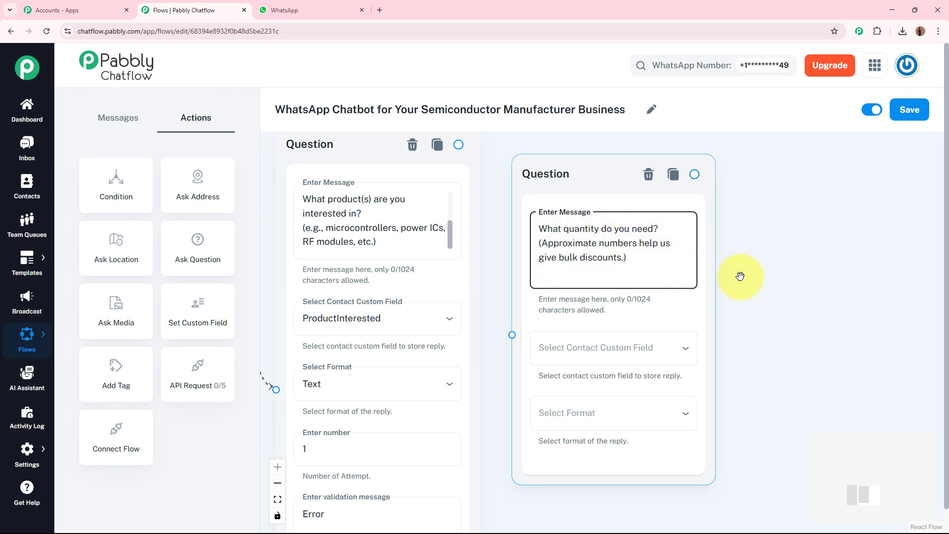
{"action": "left_click", "coordinate": [795, 356]}
- Store the reply to the quantity question in the QuantityRequired contact custom field
{"action": "scroll", "coordinate": [795, 356], "scroll_direction": "down", "scroll_amount": 2}
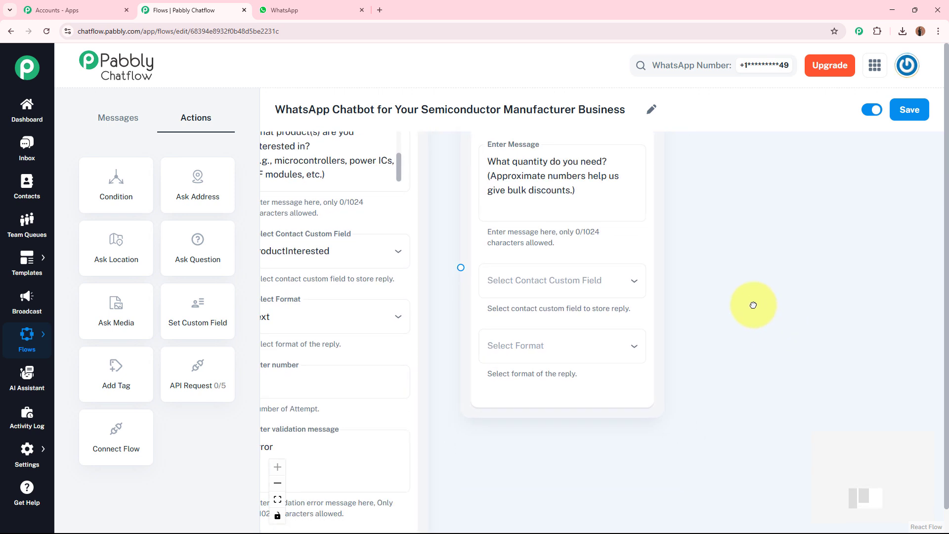
{"action": "left_click", "coordinate": [600, 278]}
{"action": "left_click", "coordinate": [539, 382]}
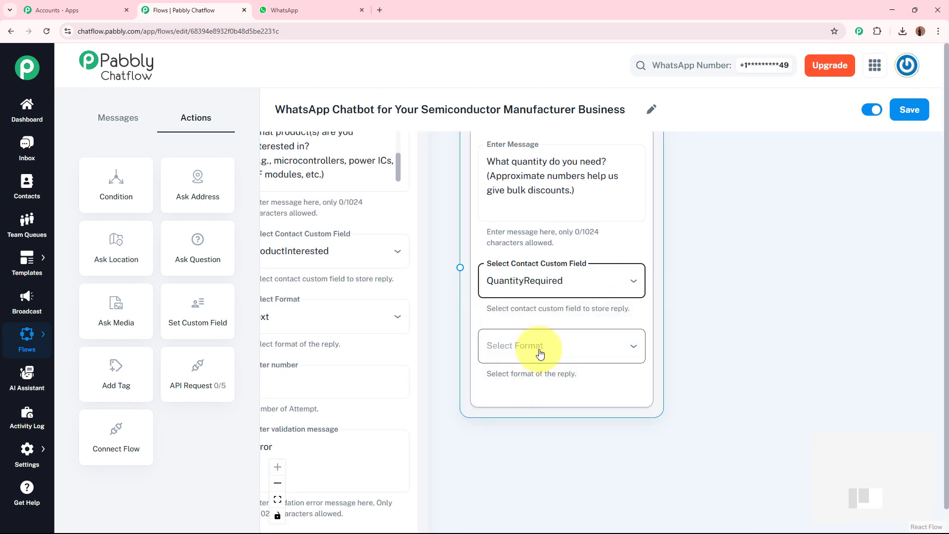
- Set the quantity question's reply format to Text and enter "Error" as its validation message
{"action": "left_click", "coordinate": [536, 349]}
{"action": "left_click", "coordinate": [528, 393]}
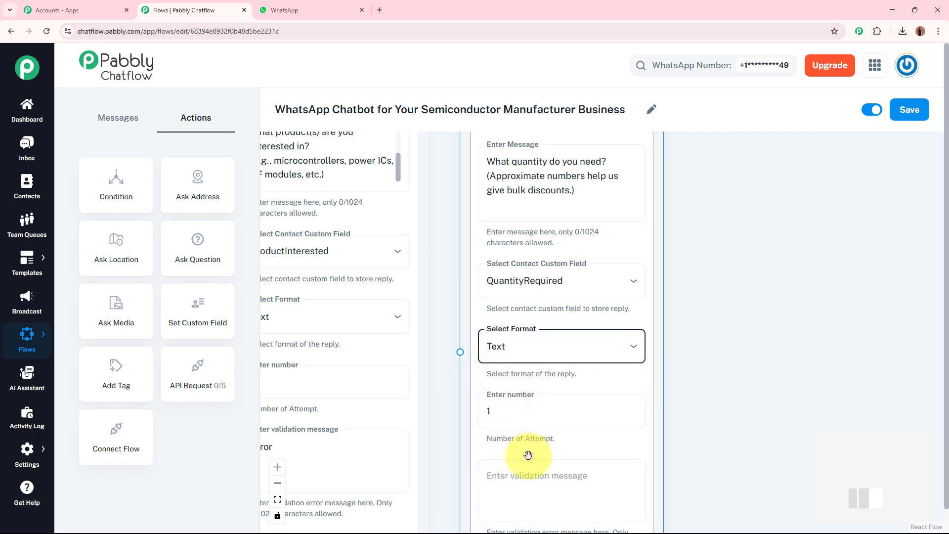
{"action": "left_click", "coordinate": [539, 483]}
{"action": "type", "text": "Errp"}
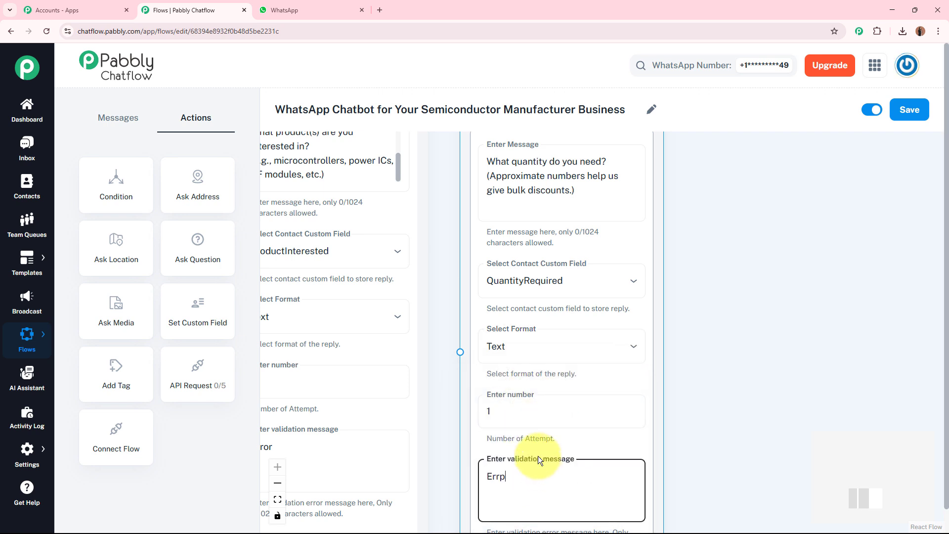
{"action": "key", "text": "BackSpace"}
{"action": "type", "text": "or"}
{"action": "left_click", "coordinate": [745, 318]}
- Connect the product question to the quantity question and align the two question nodes side by side
{"action": "scroll", "coordinate": [745, 318], "scroll_direction": "down", "scroll_amount": 2}
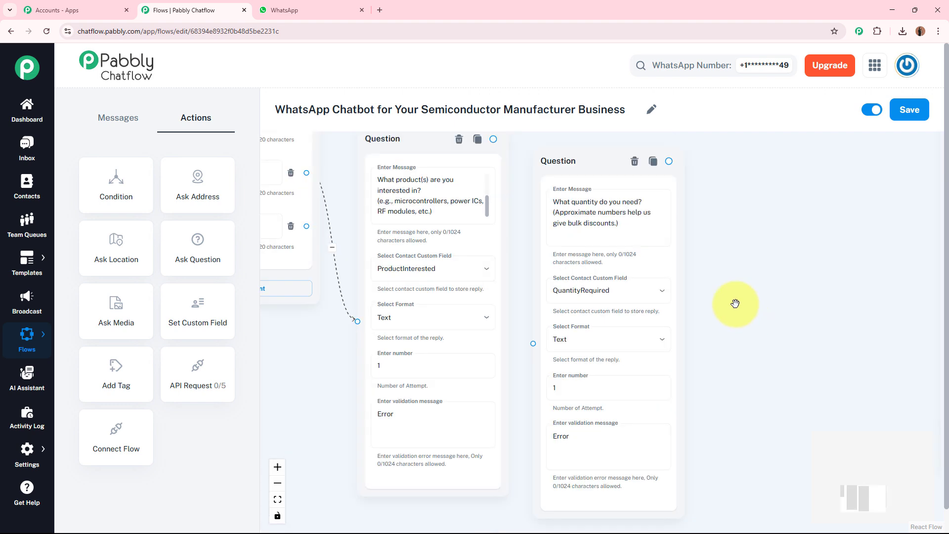
{"action": "left_click_drag", "start_coordinate": [494, 139], "coordinate": [569, 297]}
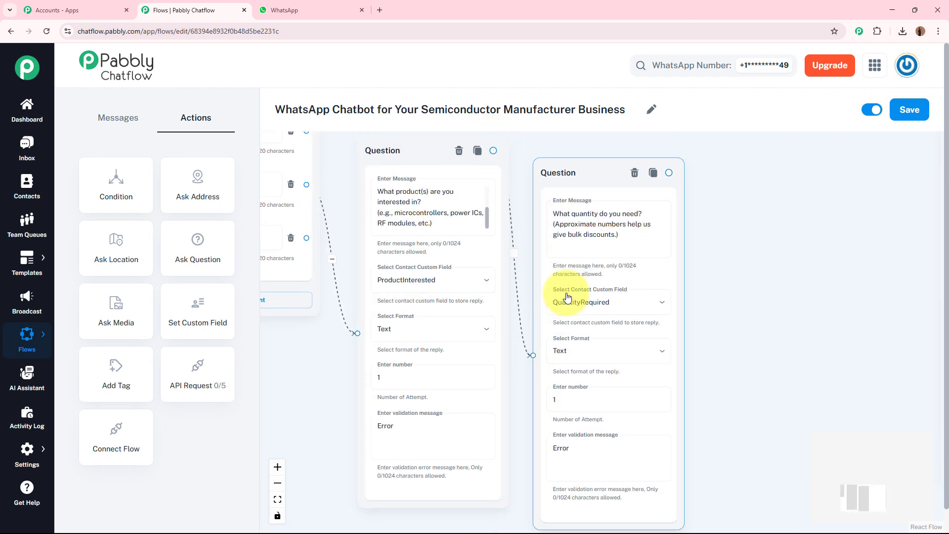
{"action": "left_click_drag", "start_coordinate": [583, 171], "coordinate": [572, 211]}
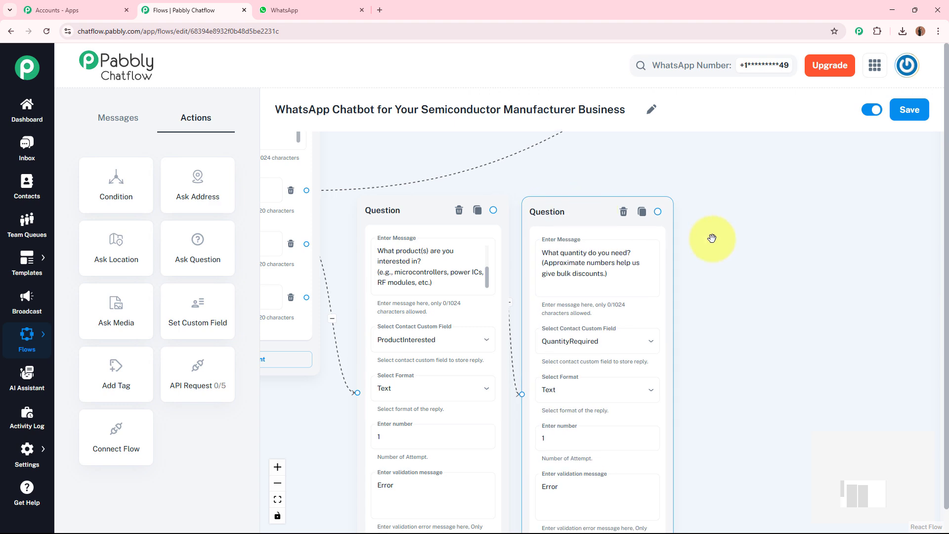
- Examine the delivery location, delivery timeline and email questions, including their custom fields and reply formats
{"action": "left_click_drag", "start_coordinate": [758, 271], "coordinate": [637, 238]}
{"action": "scroll", "coordinate": [567, 292], "scroll_direction": "down", "scroll_amount": 3}
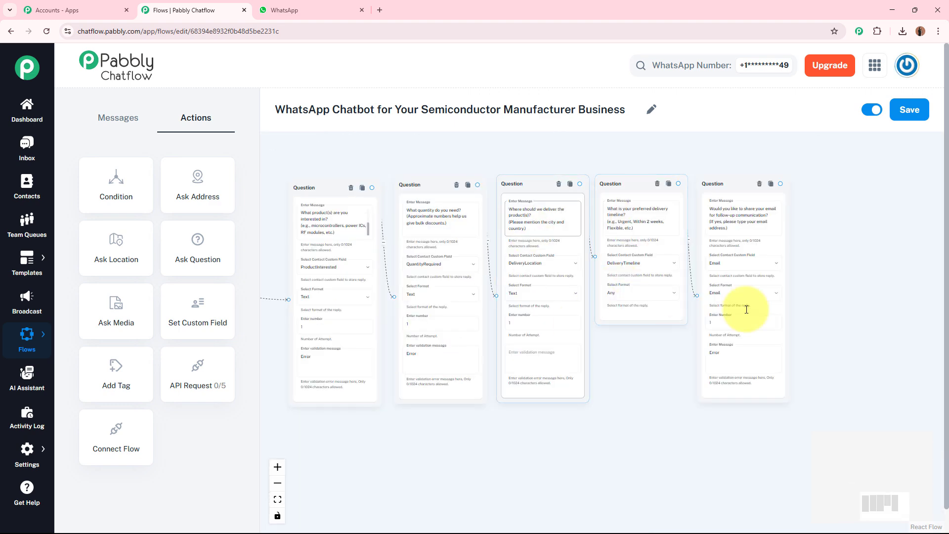
{"action": "scroll", "coordinate": [843, 327], "scroll_direction": "up", "scroll_amount": 3}
{"action": "left_click_drag", "start_coordinate": [570, 404], "coordinate": [651, 434]}
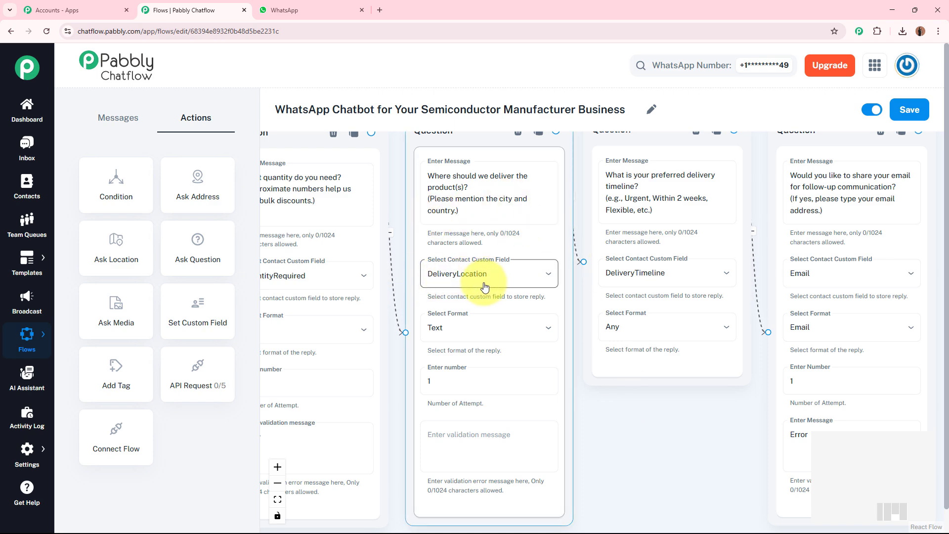
{"action": "left_click_drag", "start_coordinate": [658, 425], "coordinate": [616, 435]}
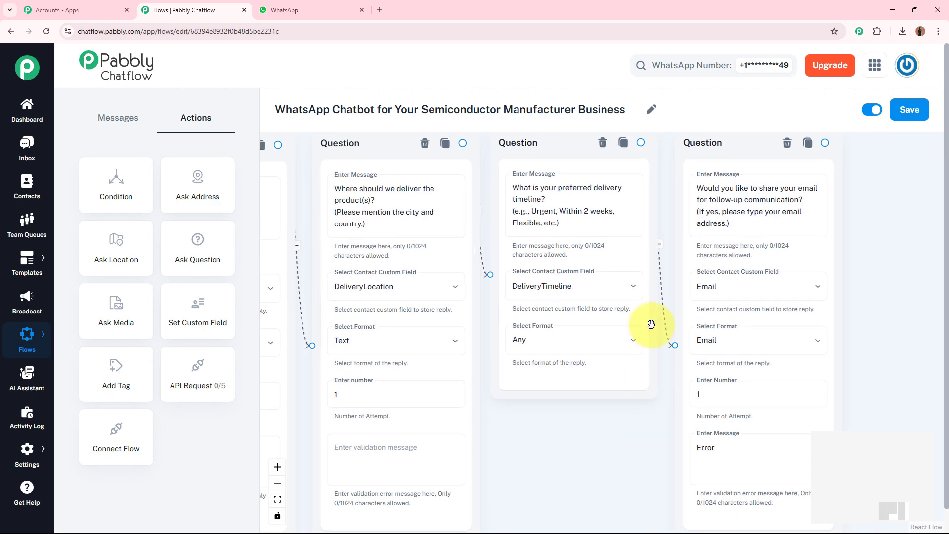
{"action": "left_click_drag", "start_coordinate": [893, 262], "coordinate": [758, 252]}
{"action": "left_click", "coordinate": [574, 164]}
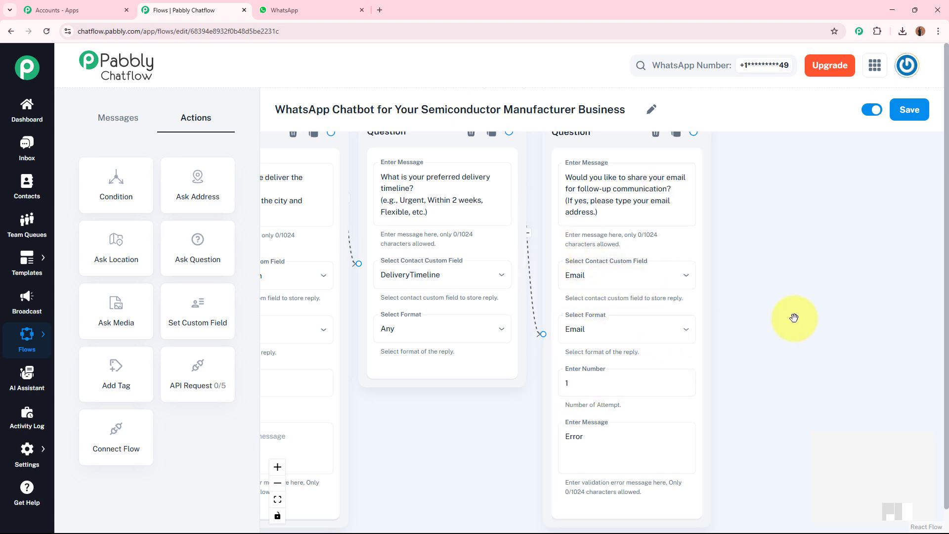
{"action": "scroll", "coordinate": [837, 305], "scroll_direction": "down", "scroll_amount": 3}
{"action": "left_click_drag", "start_coordinate": [568, 442], "coordinate": [658, 439]}
{"action": "left_click_drag", "start_coordinate": [448, 490], "coordinate": [638, 481]}
{"action": "left_click_drag", "start_coordinate": [371, 354], "coordinate": [144, 261]}
{"action": "left_click_drag", "start_coordinate": [631, 379], "coordinate": [618, 447]}
- Add a Text + Button message connected to the output of the email question
{"action": "left_click_drag", "start_coordinate": [646, 398], "coordinate": [367, 389]}
{"action": "scroll", "coordinate": [717, 288], "scroll_direction": "up", "scroll_amount": 3}
{"action": "left_click_drag", "start_coordinate": [717, 289], "coordinate": [689, 354]}
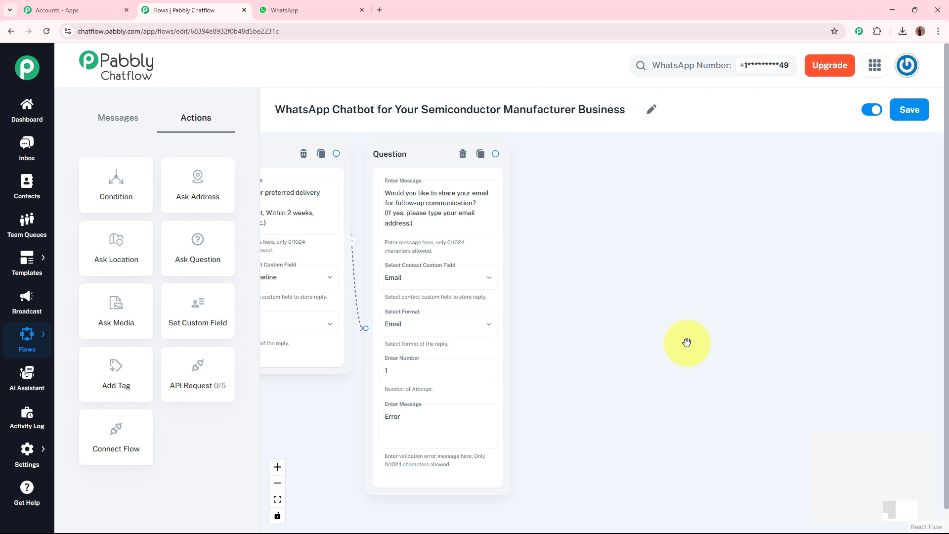
{"action": "scroll", "coordinate": [691, 239], "scroll_direction": "up", "scroll_amount": 3}
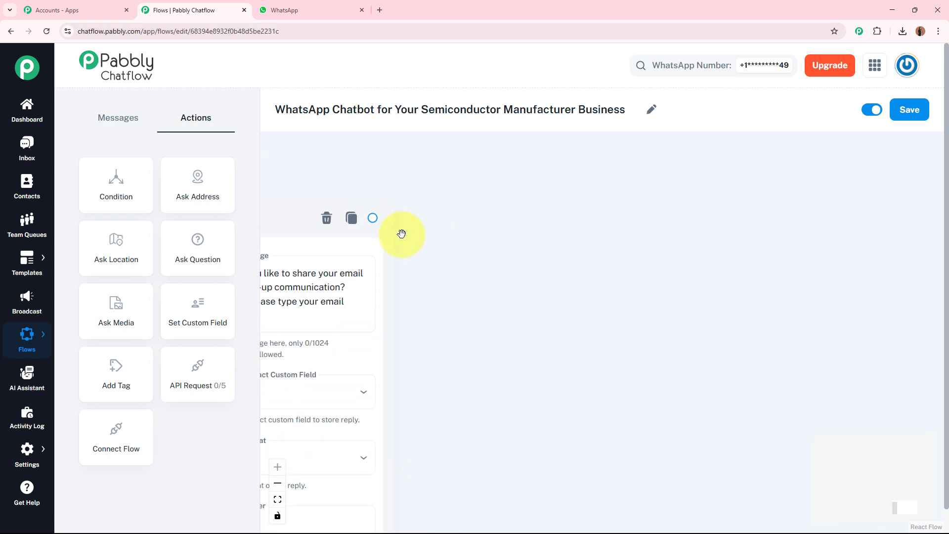
{"action": "left_click_drag", "start_coordinate": [373, 218], "coordinate": [693, 290]}
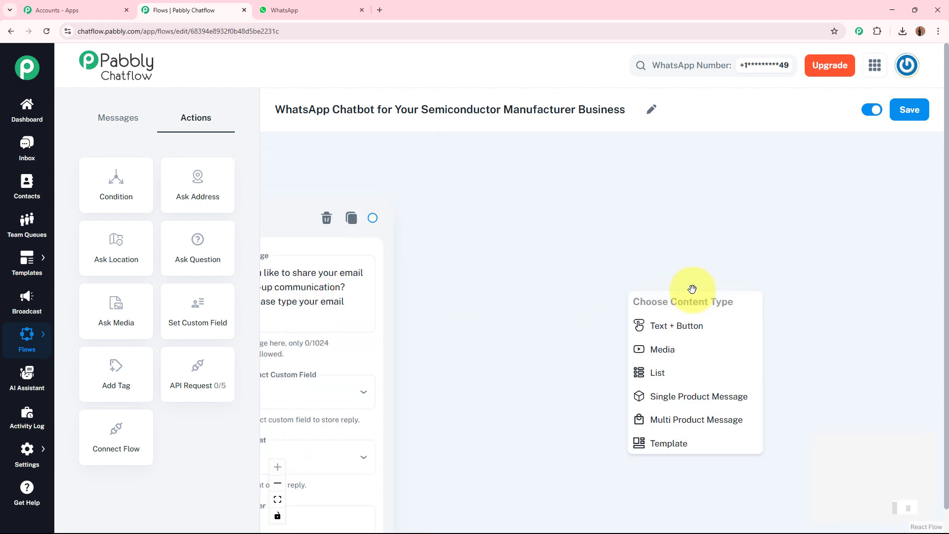
{"action": "left_click", "coordinate": [717, 326]}
{"action": "left_click_drag", "start_coordinate": [717, 320], "coordinate": [655, 286]}
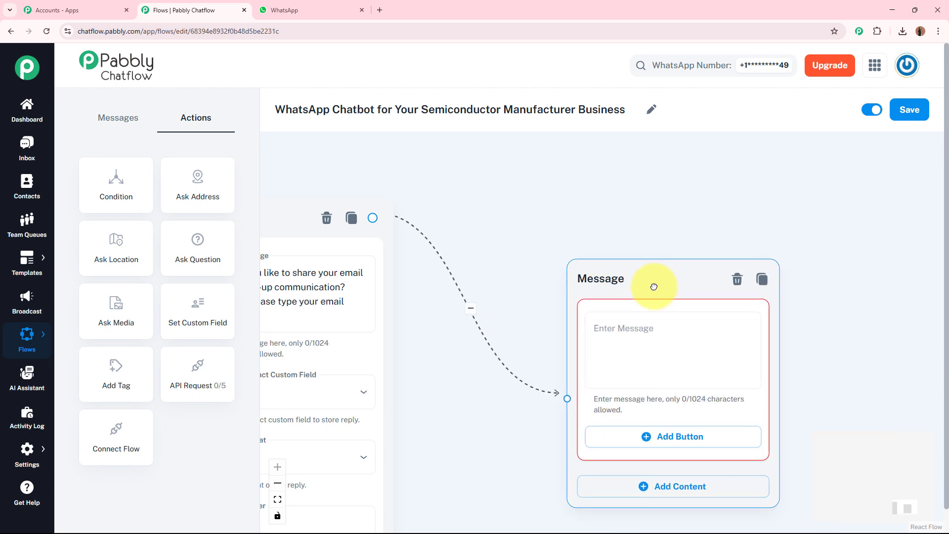
- Fill the new message with the quote request summary beginning "Thanks for the details! Here's a quick summary of your quote request:"
{"action": "left_click", "coordinate": [630, 269]}
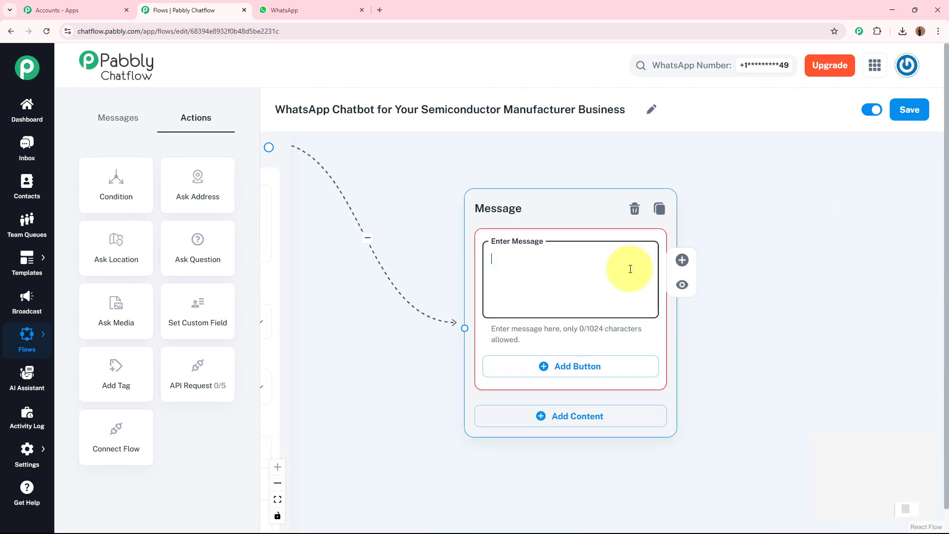
{"action": "key", "text": "ctrl+v"}
{"action": "scroll", "coordinate": [643, 267], "scroll_direction": "up", "scroll_amount": 5}
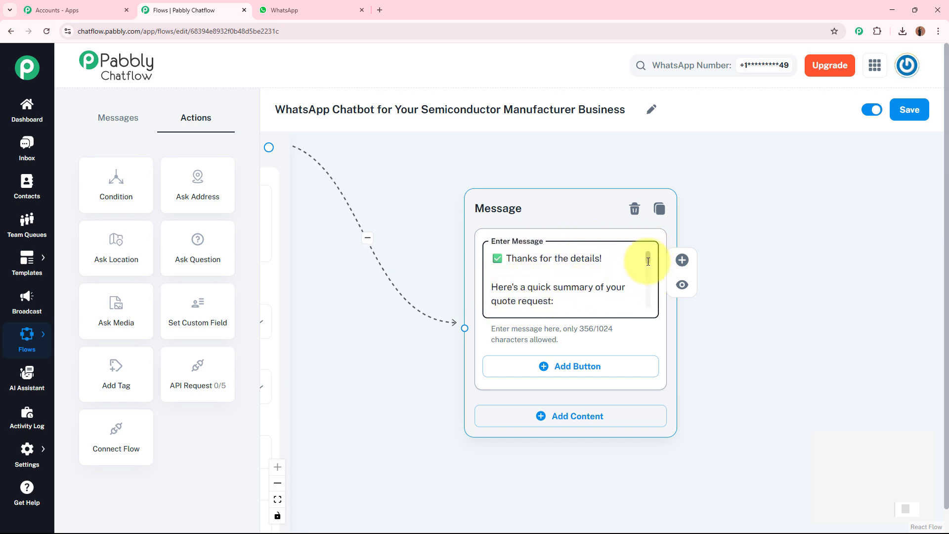
- Compare the $ProductInterested and $QuantityRequired variables in the summary message with the custom fields selected in the questions
{"action": "left_click_drag", "start_coordinate": [648, 261], "coordinate": [649, 272]}
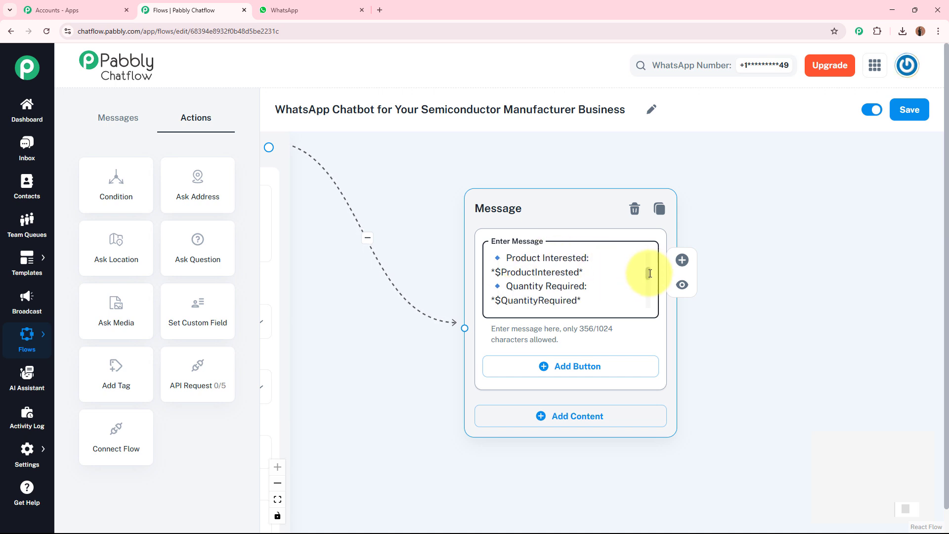
{"action": "left_click", "coordinate": [501, 272]}
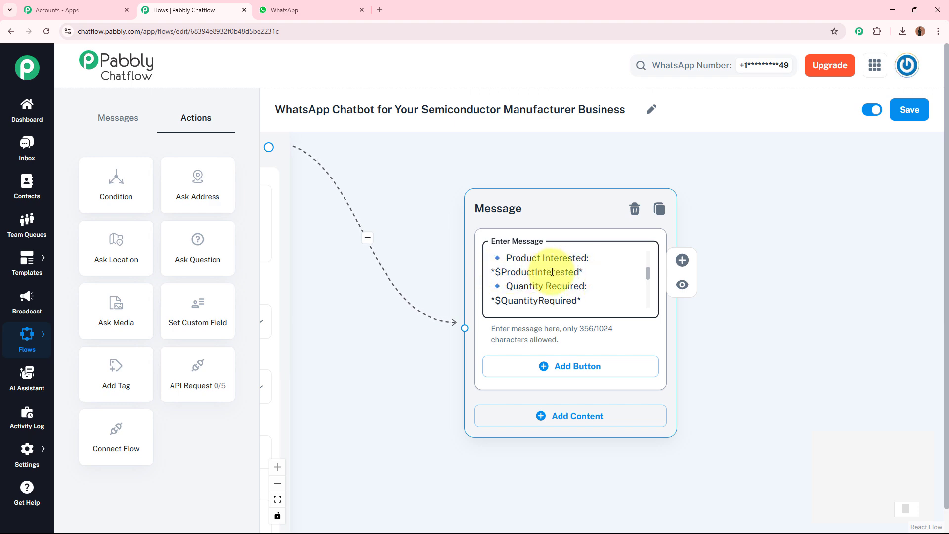
{"action": "scroll", "coordinate": [748, 222], "scroll_direction": "down", "scroll_amount": 7}
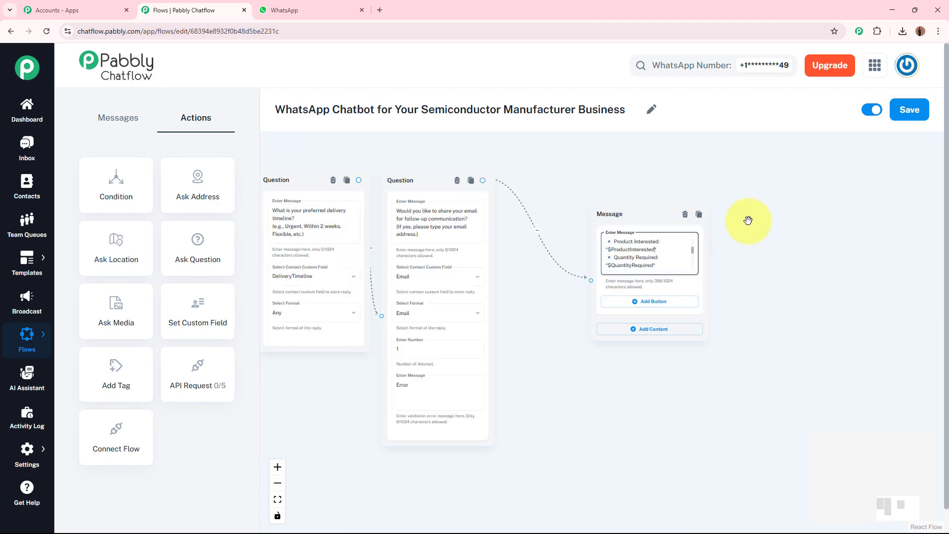
{"action": "left_click_drag", "start_coordinate": [632, 334], "coordinate": [779, 324]}
{"action": "scroll", "coordinate": [434, 408], "scroll_direction": "up", "scroll_amount": 2}
{"action": "scroll", "coordinate": [434, 407], "scroll_direction": "up", "scroll_amount": 5}
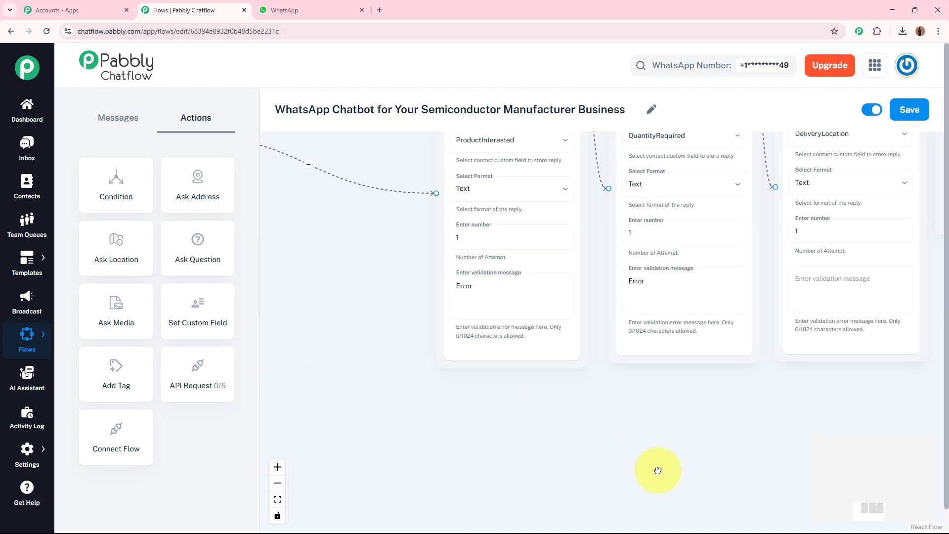
{"action": "scroll", "coordinate": [380, 327], "scroll_direction": "up", "scroll_amount": 3}
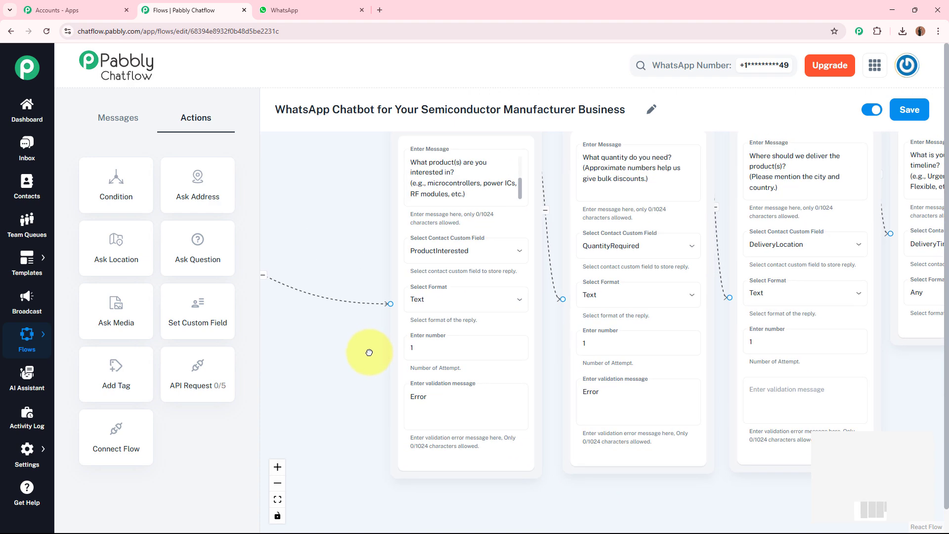
{"action": "left_click_drag", "start_coordinate": [321, 245], "coordinate": [313, 280]}
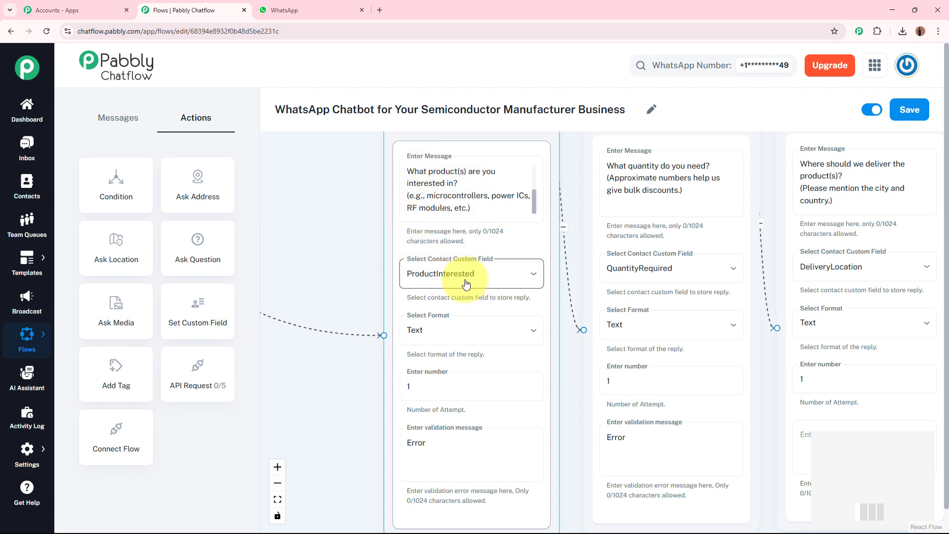
{"action": "left_click", "coordinate": [364, 258]}
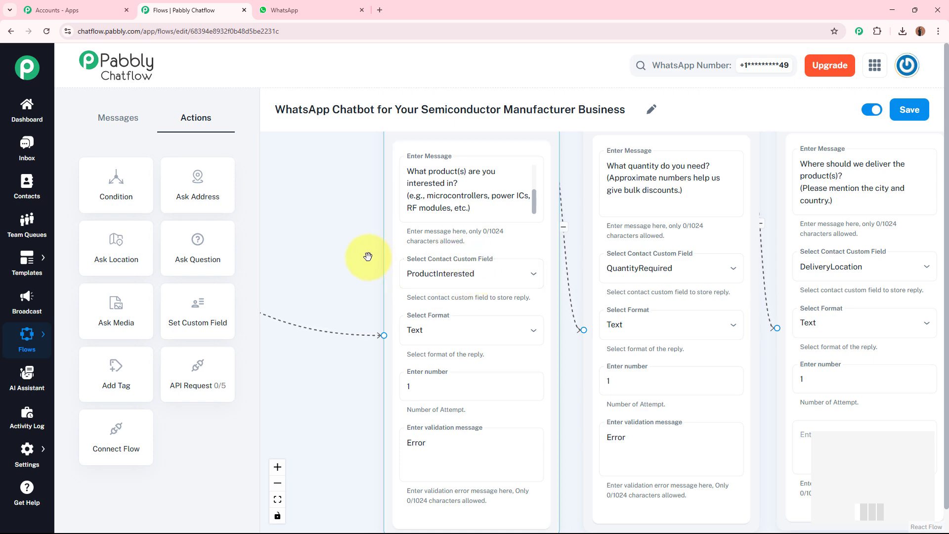
- Read through the quote summary message from its product variable to the closing sales team note
{"action": "scroll", "coordinate": [326, 232], "scroll_direction": "down", "scroll_amount": 3}
{"action": "scroll", "coordinate": [326, 232], "scroll_direction": "down", "scroll_amount": 4}
{"action": "left_click_drag", "start_coordinate": [783, 280], "coordinate": [664, 299]}
{"action": "scroll", "coordinate": [657, 293], "scroll_direction": "up", "scroll_amount": 10}
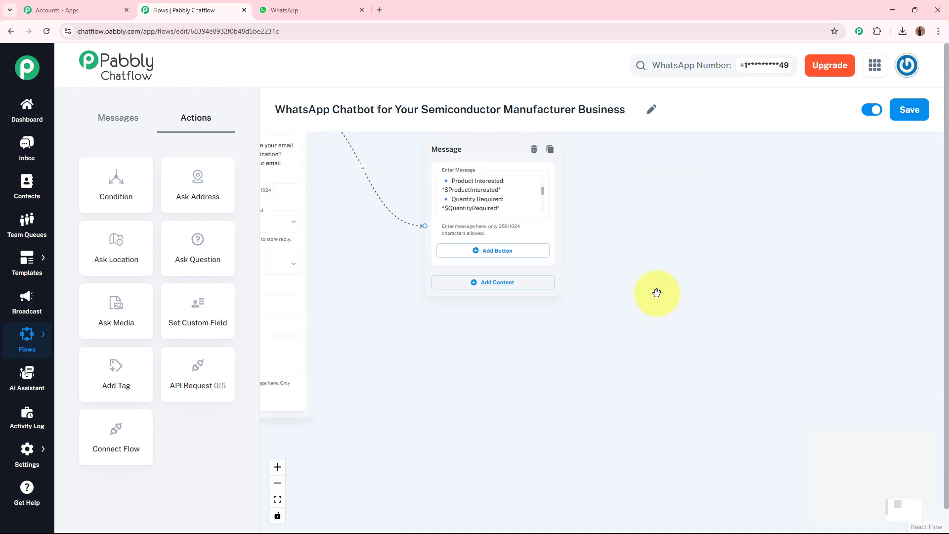
{"action": "left_click_drag", "start_coordinate": [609, 222], "coordinate": [657, 308]}
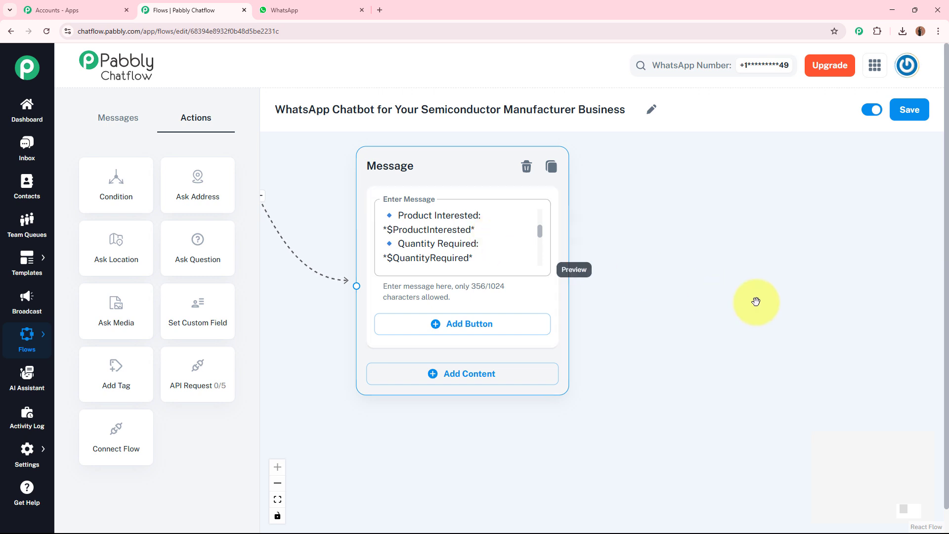
{"action": "left_click", "coordinate": [471, 229]}
{"action": "double_click", "coordinate": [394, 230]}
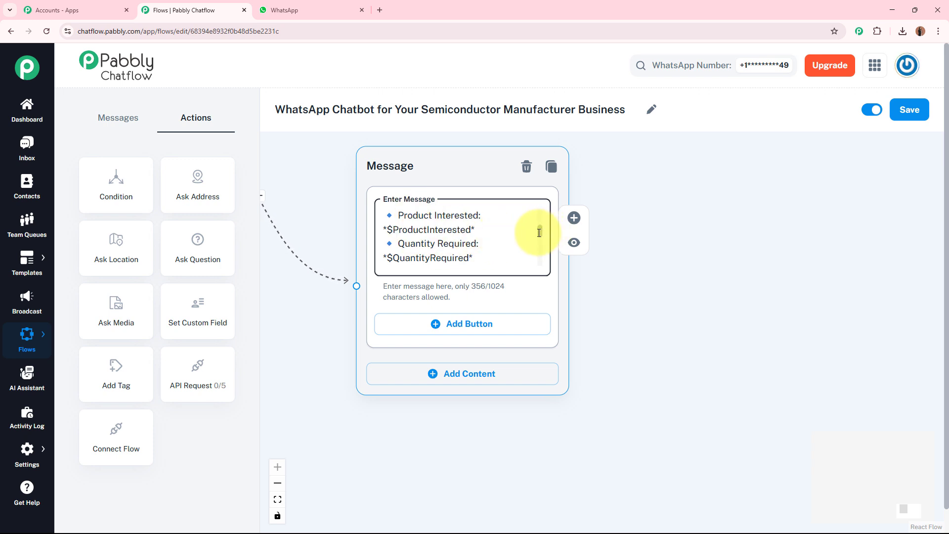
{"action": "left_click_drag", "start_coordinate": [539, 233], "coordinate": [539, 260]}
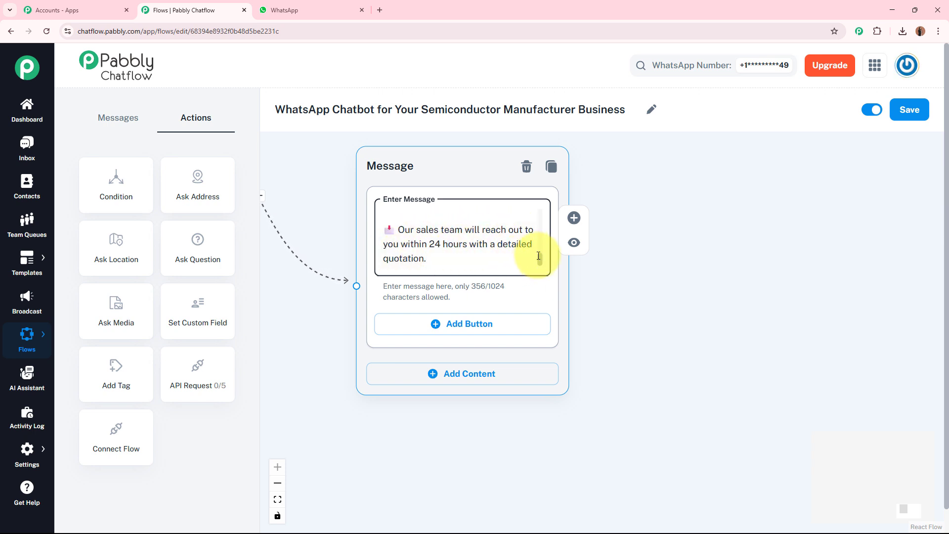
{"action": "left_click_drag", "start_coordinate": [538, 257], "coordinate": [543, 204]}
- Add a Text + Button message connected to the Company Info button, placed below the button message
{"action": "scroll", "coordinate": [686, 212], "scroll_direction": "down", "scroll_amount": 5}
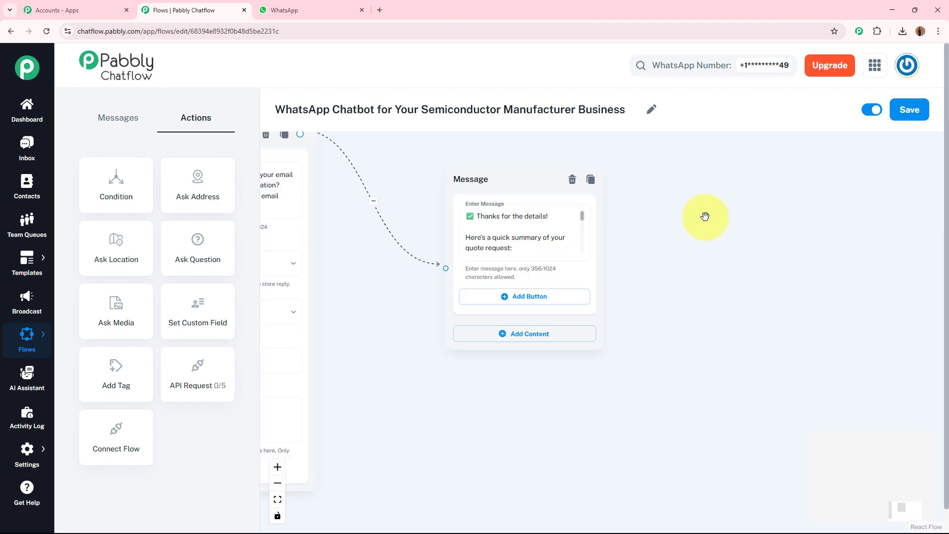
{"action": "left_click_drag", "start_coordinate": [600, 201], "coordinate": [746, 190]}
{"action": "left_click_drag", "start_coordinate": [504, 359], "coordinate": [635, 366]}
{"action": "left_click_drag", "start_coordinate": [308, 352], "coordinate": [378, 344]}
{"action": "scroll", "coordinate": [382, 293], "scroll_direction": "up", "scroll_amount": 8}
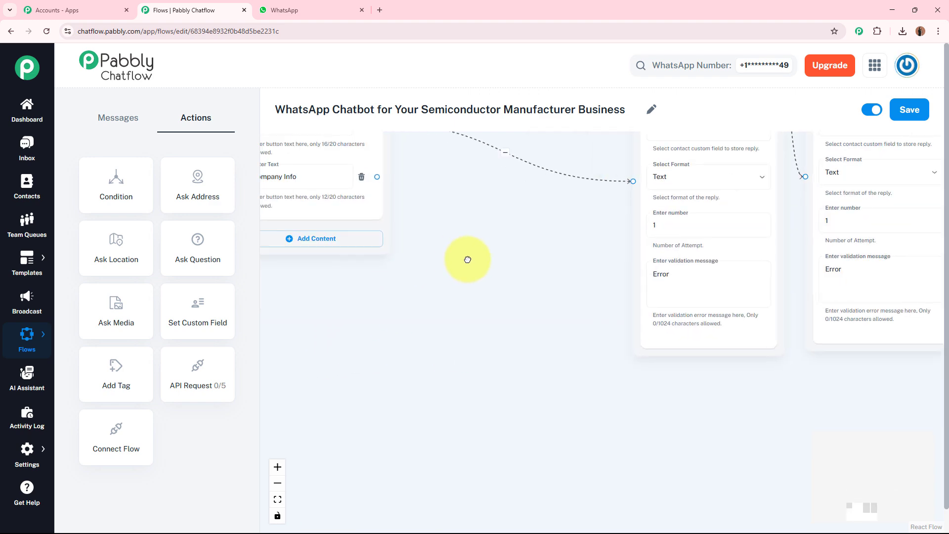
{"action": "scroll", "coordinate": [297, 171], "scroll_direction": "up", "scroll_amount": 2}
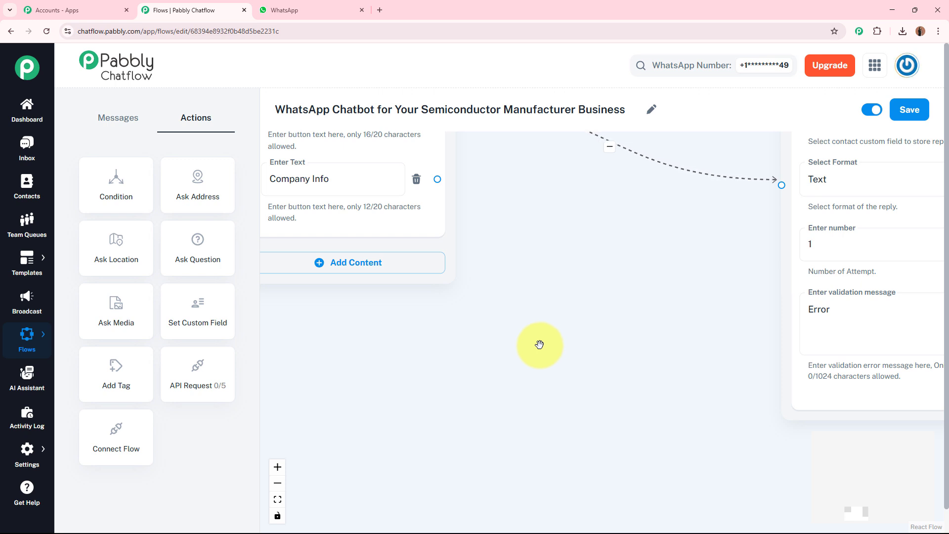
{"action": "left_click_drag", "start_coordinate": [540, 345], "coordinate": [507, 319]}
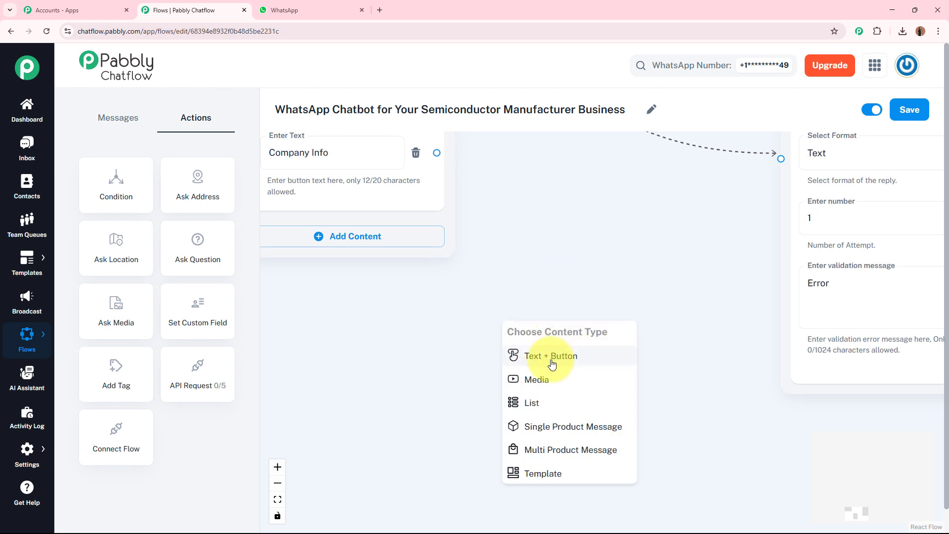
{"action": "left_click", "coordinate": [512, 354]}
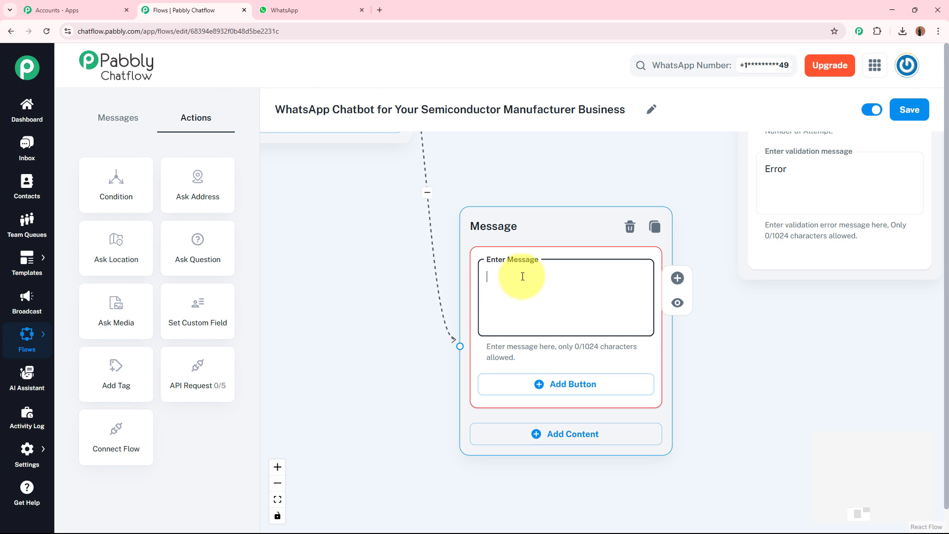
- Fill the new message with the company description beginning "About *MicroForge Semiconductors*:" and read through it
{"action": "key", "text": "ctrl+v"}
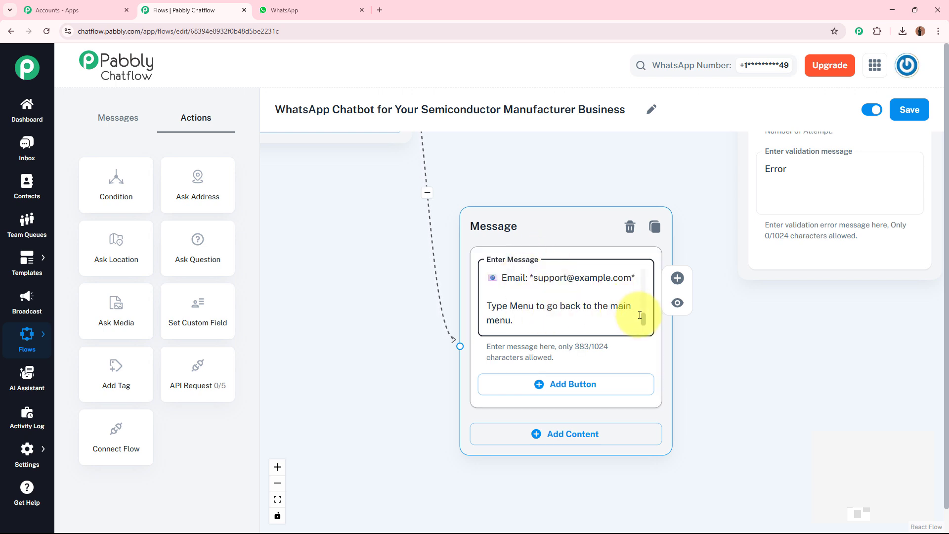
{"action": "left_click_drag", "start_coordinate": [644, 317], "coordinate": [622, 255]}
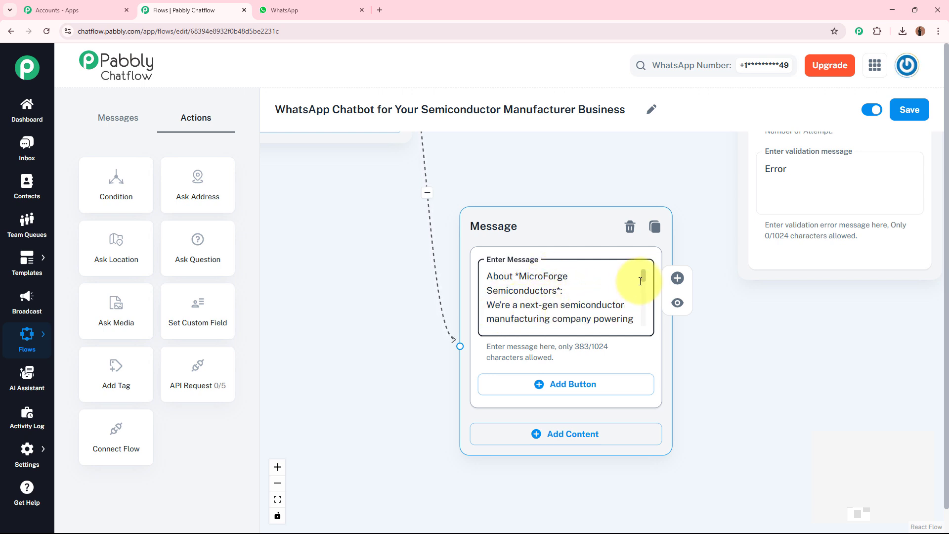
{"action": "scroll", "coordinate": [643, 282], "scroll_direction": "down", "scroll_amount": 1}
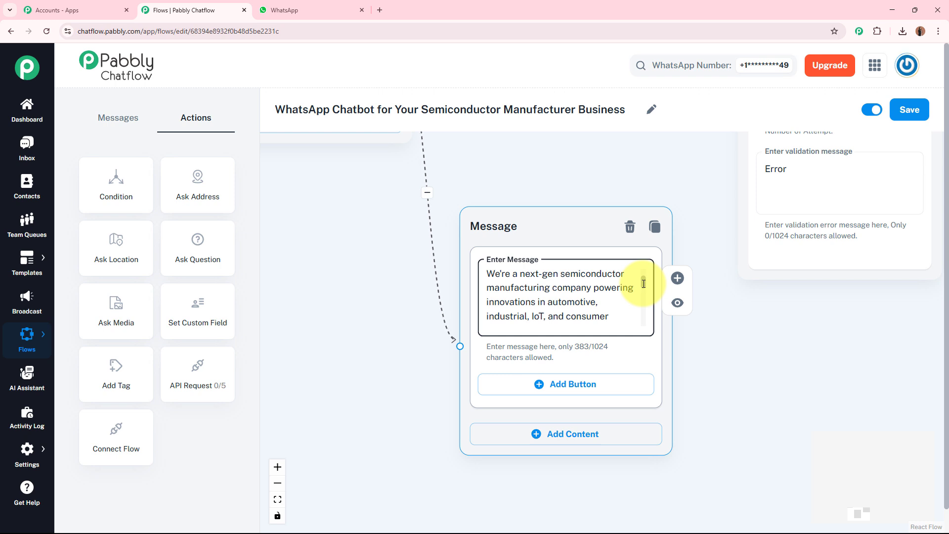
{"action": "scroll", "coordinate": [644, 285], "scroll_direction": "down", "scroll_amount": 3}
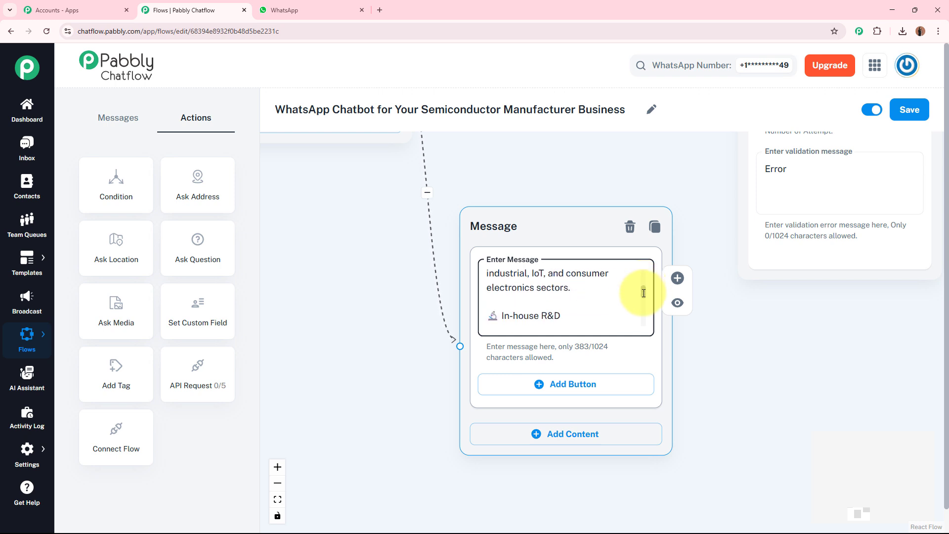
{"action": "scroll", "coordinate": [644, 295], "scroll_direction": "down", "scroll_amount": 1}
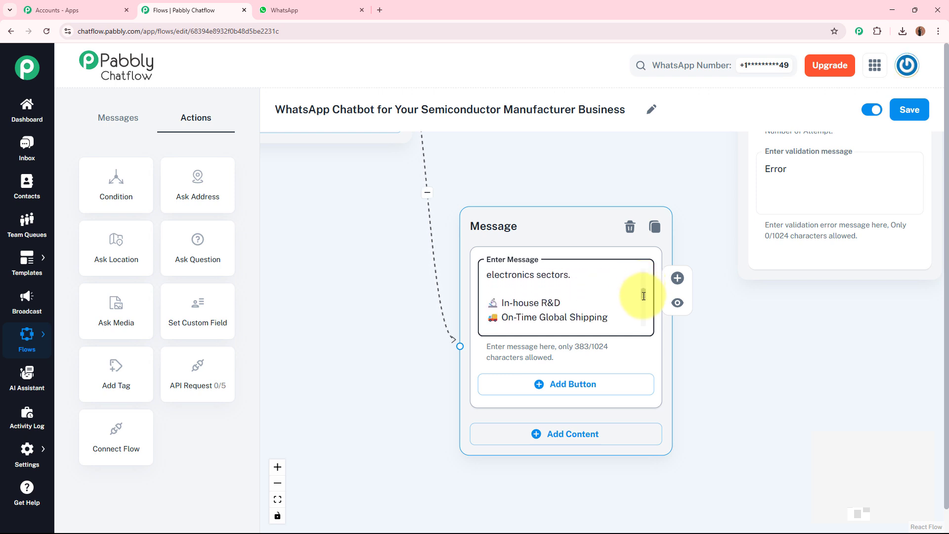
{"action": "scroll", "coordinate": [644, 296], "scroll_direction": "down", "scroll_amount": 1}
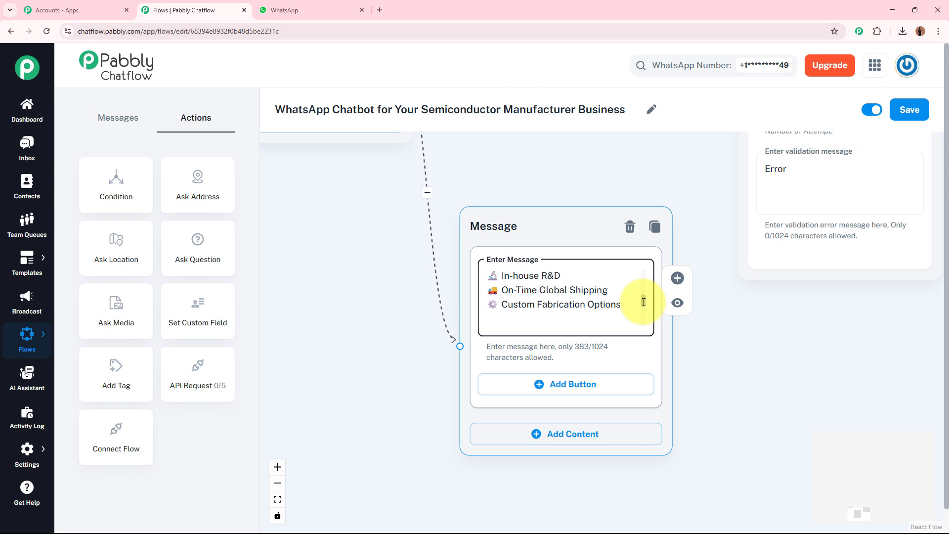
- Reword the company message's closing line to "Select Menu to go back to the main menu."
{"action": "left_click_drag", "start_coordinate": [644, 304], "coordinate": [643, 320]}
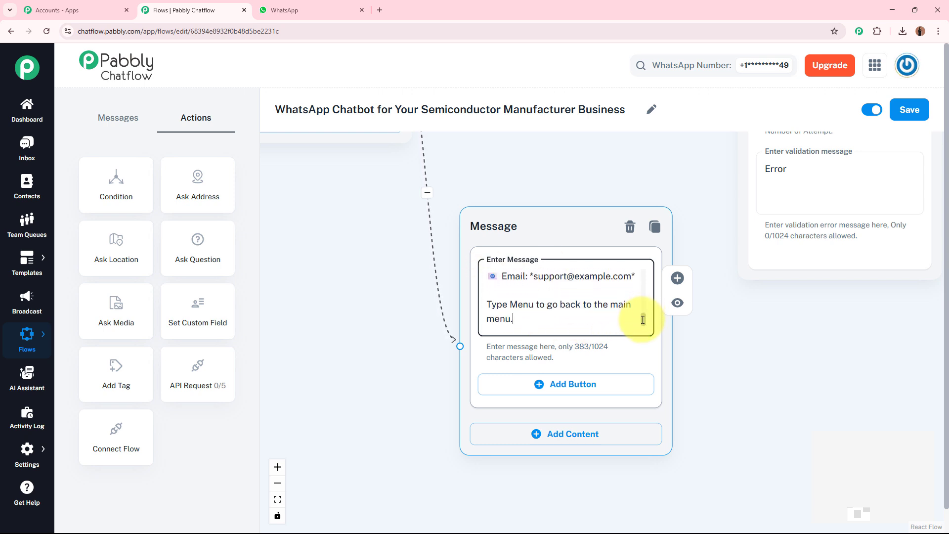
{"action": "double_click", "coordinate": [492, 305]}
{"action": "type", "text": "Select"}
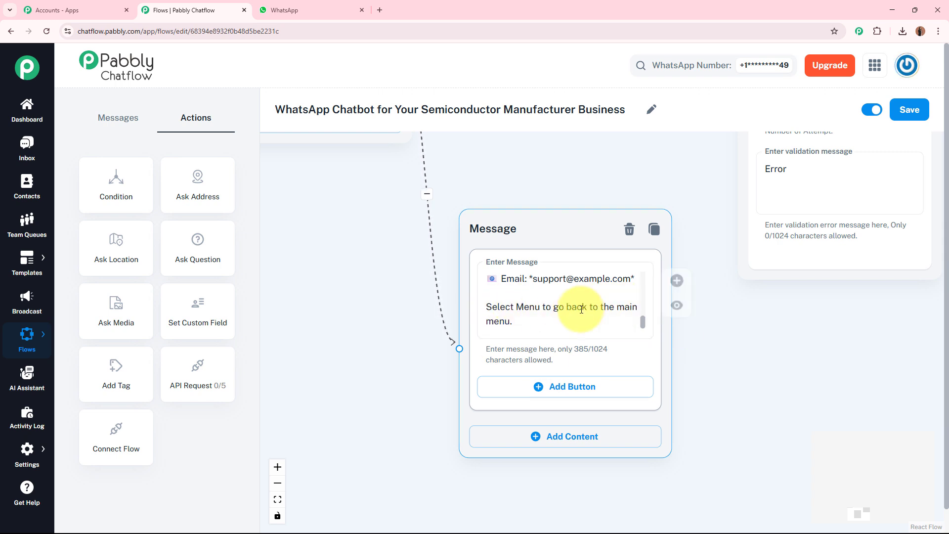
- Add a button labelled "Menu" to the company info message and connect it back to the welcome message
{"action": "left_click", "coordinate": [566, 387]}
{"action": "left_click", "coordinate": [540, 391]}
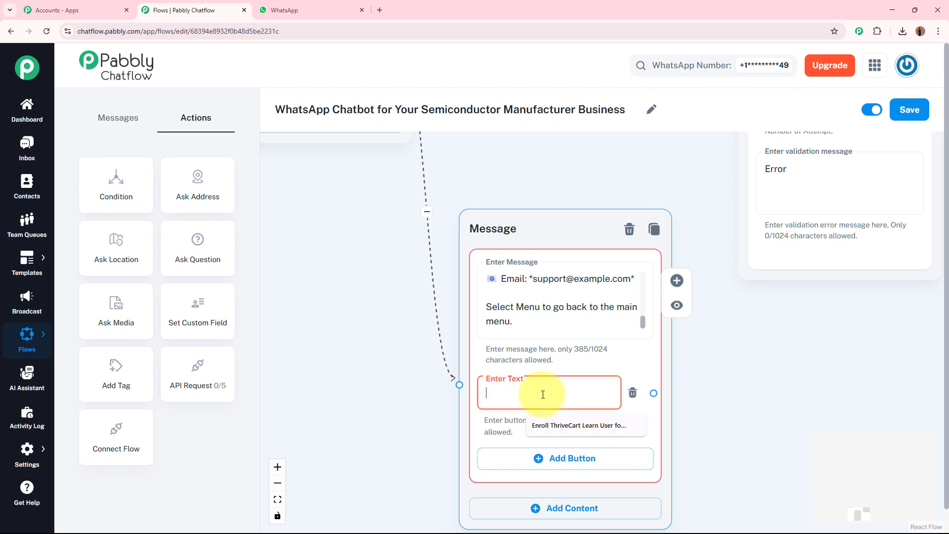
{"action": "type", "text": "Menu"}
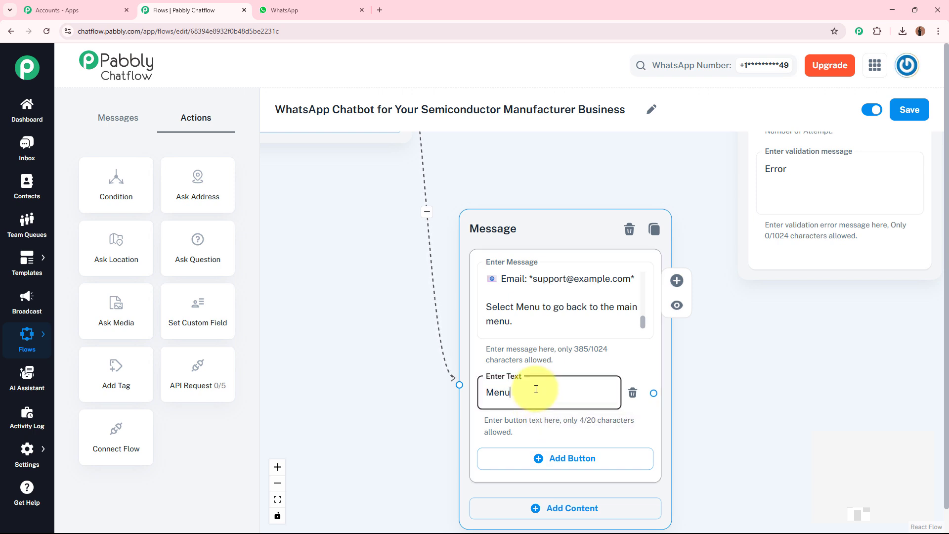
{"action": "left_click", "coordinate": [696, 390]}
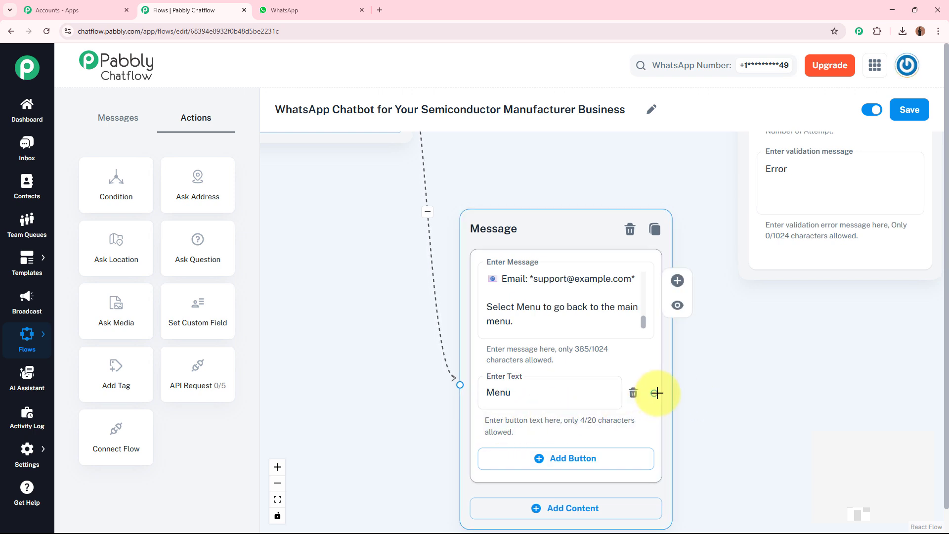
{"action": "left_click_drag", "start_coordinate": [656, 392], "coordinate": [441, 261]}
{"action": "scroll", "coordinate": [632, 388], "scroll_direction": "down", "scroll_amount": 5}
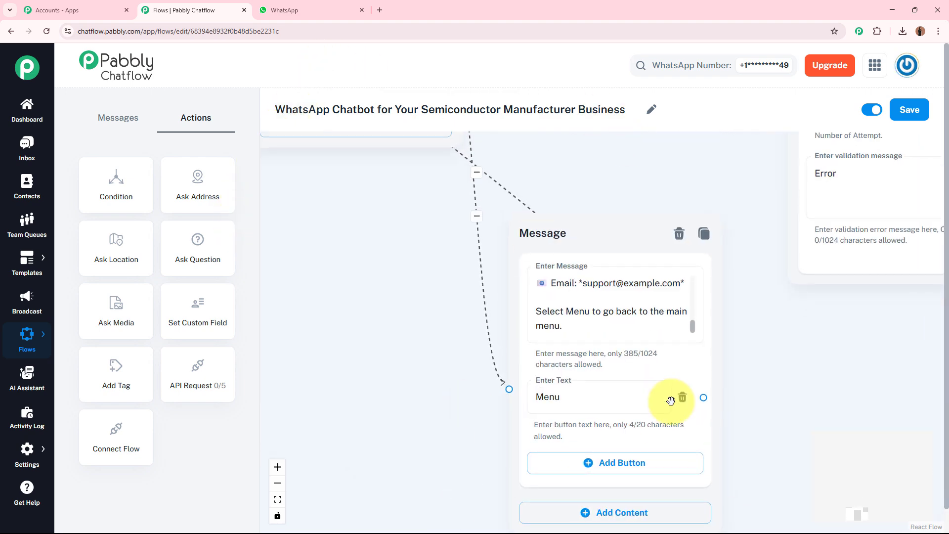
- Insert a menu-style emoji in front of the text of the company info message's Menu button
{"action": "left_click", "coordinate": [537, 398]}
{"action": "right_click", "coordinate": [537, 398]}
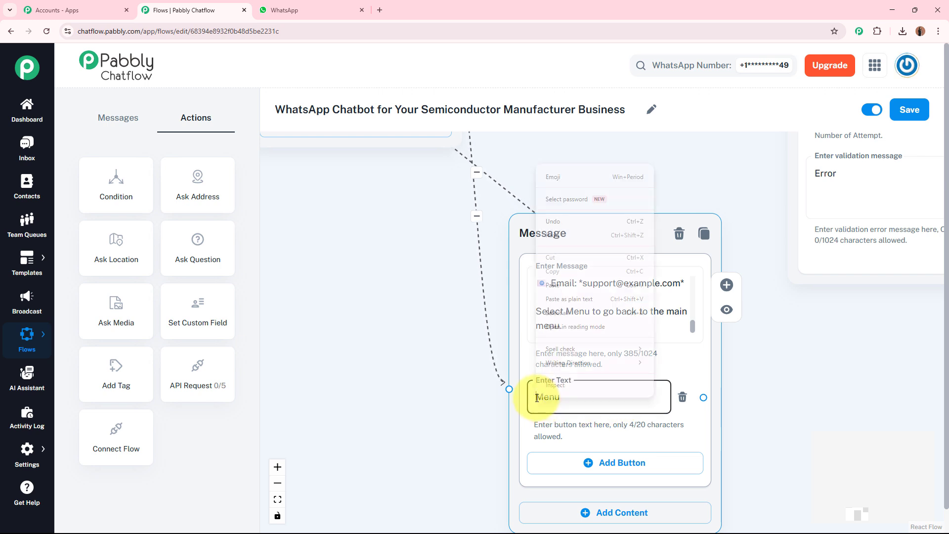
{"action": "left_click", "coordinate": [582, 171]}
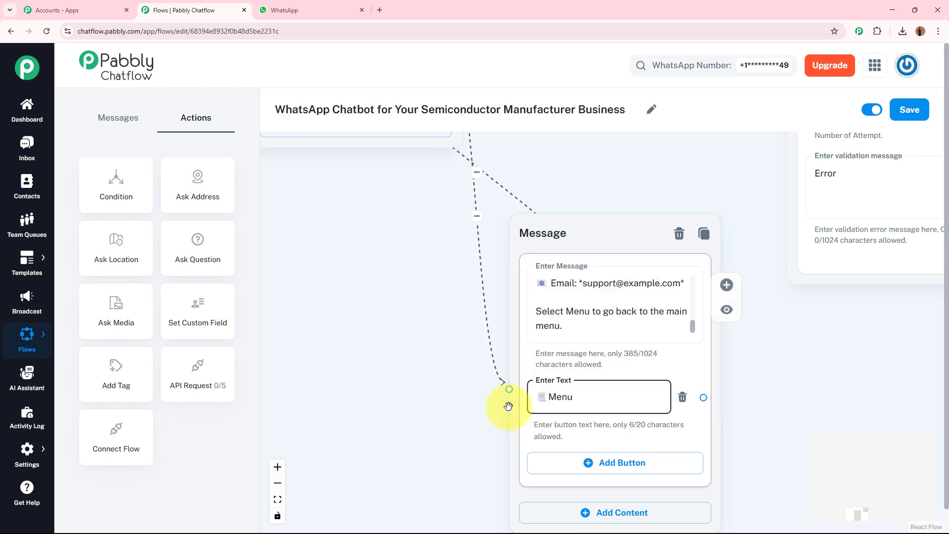
{"action": "left_click", "coordinate": [776, 392]}
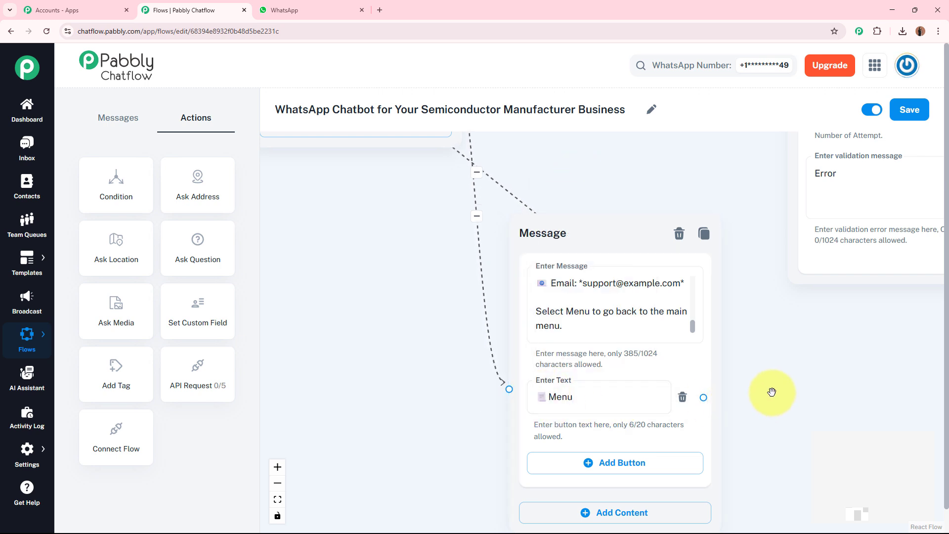
- Tidy the flow layout by moving the company info message below the questions and the welcome message and Flow Start closer to them
{"action": "scroll", "coordinate": [782, 381], "scroll_direction": "down", "scroll_amount": 8}
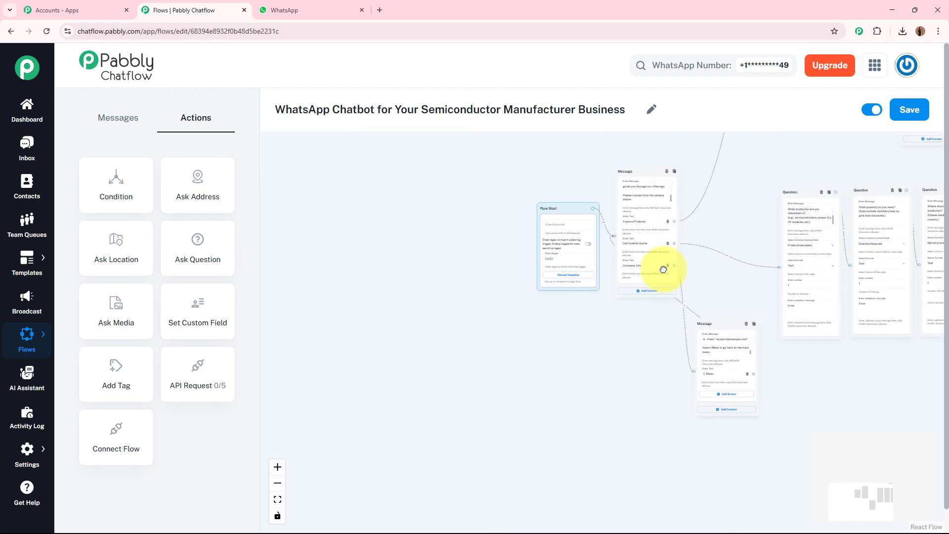
{"action": "scroll", "coordinate": [601, 258], "scroll_direction": "down", "scroll_amount": 3}
{"action": "left_click_drag", "start_coordinate": [580, 208], "coordinate": [478, 282]}
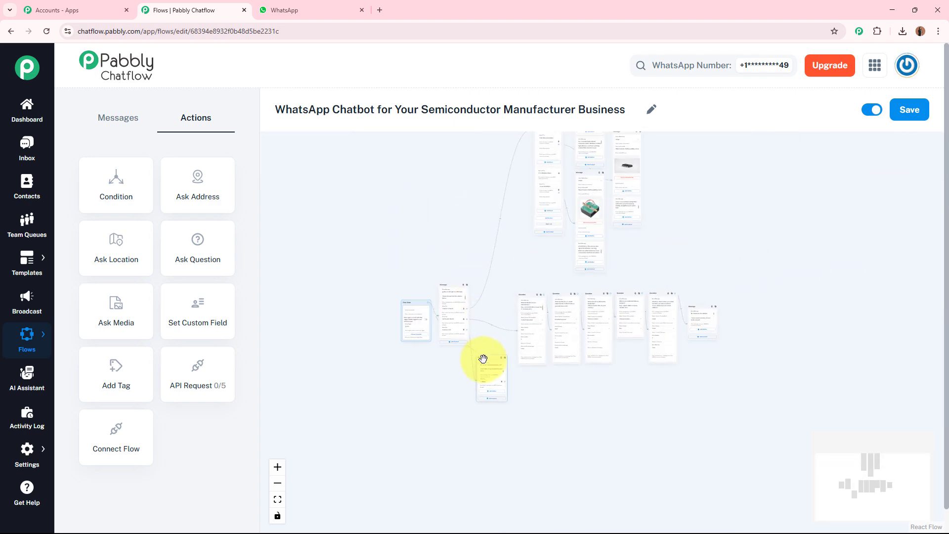
{"action": "left_click_drag", "start_coordinate": [484, 360], "coordinate": [526, 388]}
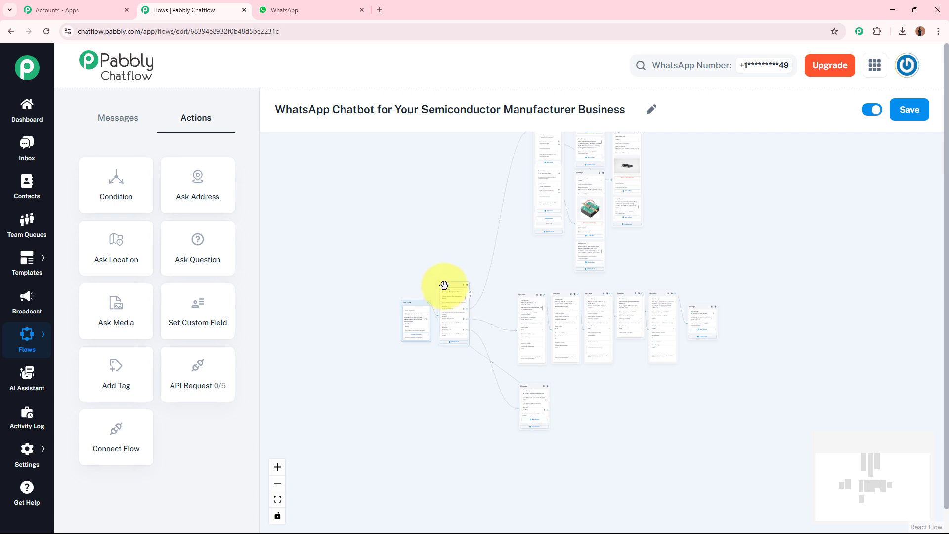
{"action": "left_click_drag", "start_coordinate": [446, 284], "coordinate": [466, 270]}
{"action": "left_click_drag", "start_coordinate": [413, 303], "coordinate": [431, 291]}
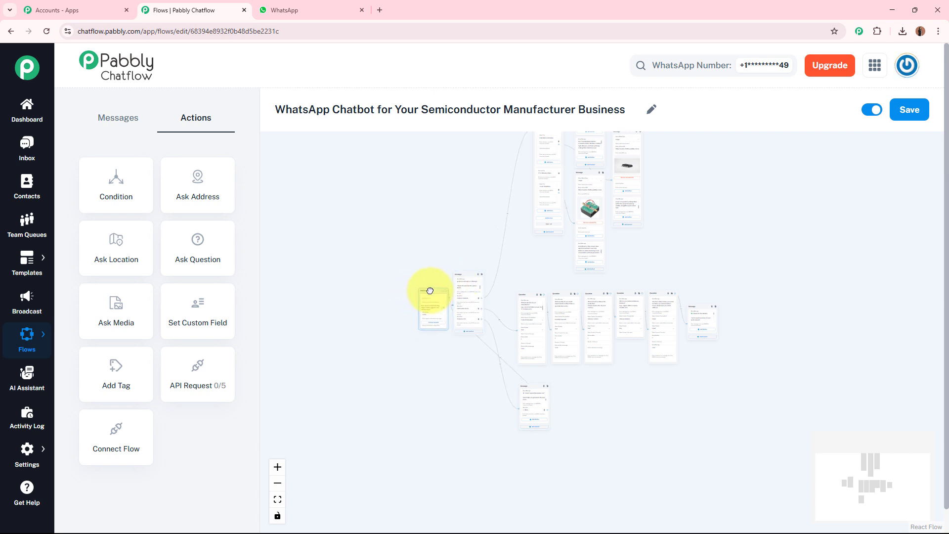
{"action": "left_click_drag", "start_coordinate": [759, 231], "coordinate": [725, 316]}
{"action": "scroll", "coordinate": [741, 282], "scroll_direction": "down", "scroll_amount": 1}
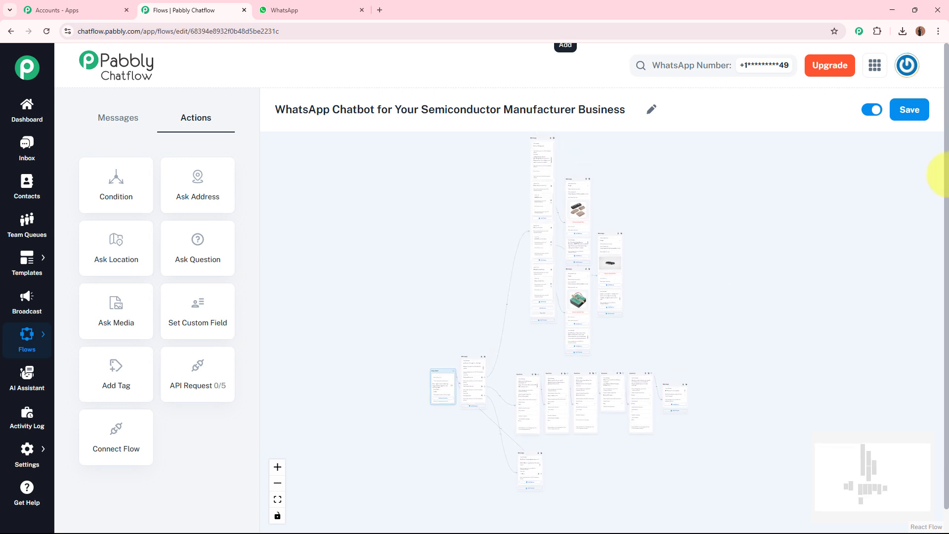
- Save the chatbot flow
{"action": "left_click", "coordinate": [907, 118]}
{"action": "left_click", "coordinate": [908, 117]}
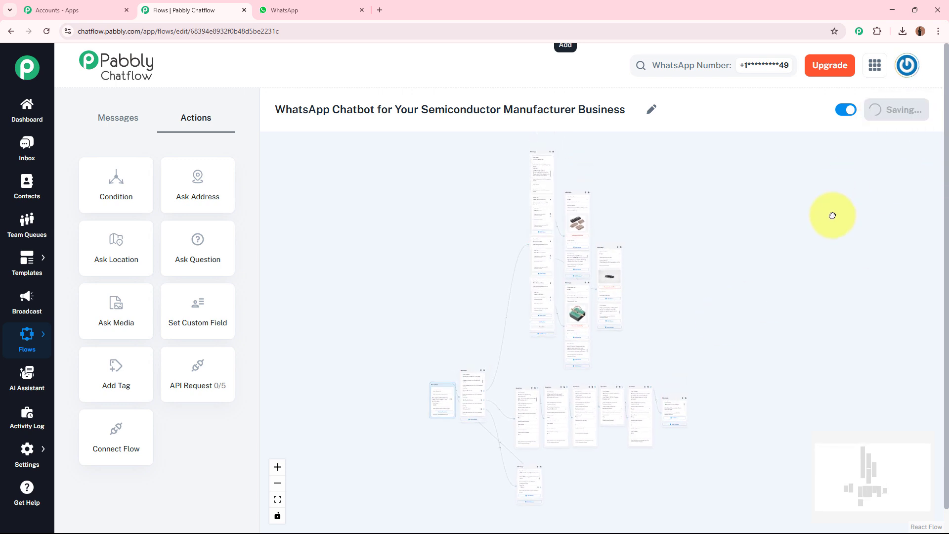
{"action": "left_click_drag", "start_coordinate": [813, 79], "coordinate": [917, 88]}
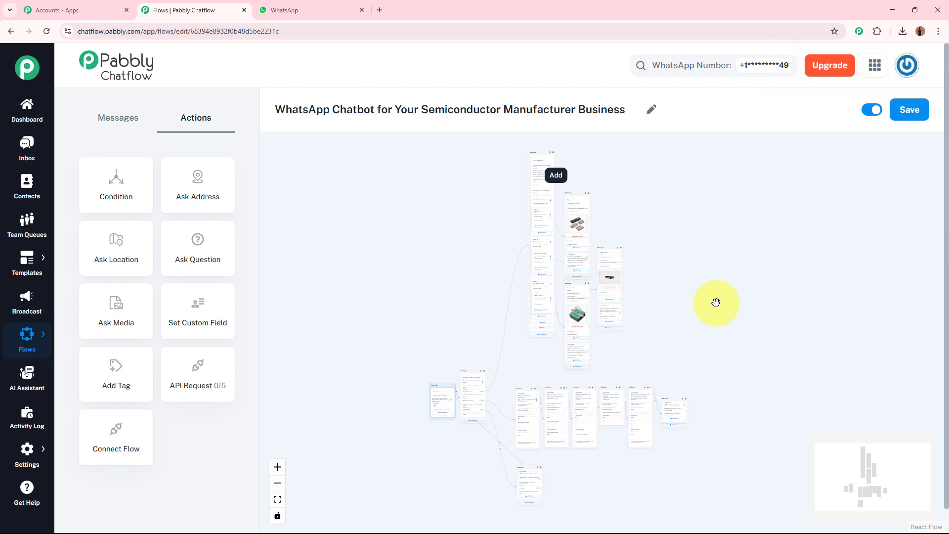
- Switch to WhatsApp and send "Hello, How can I get a quote?" to Pabbly Chatflow Bot
{"action": "left_click", "coordinate": [312, 9]}
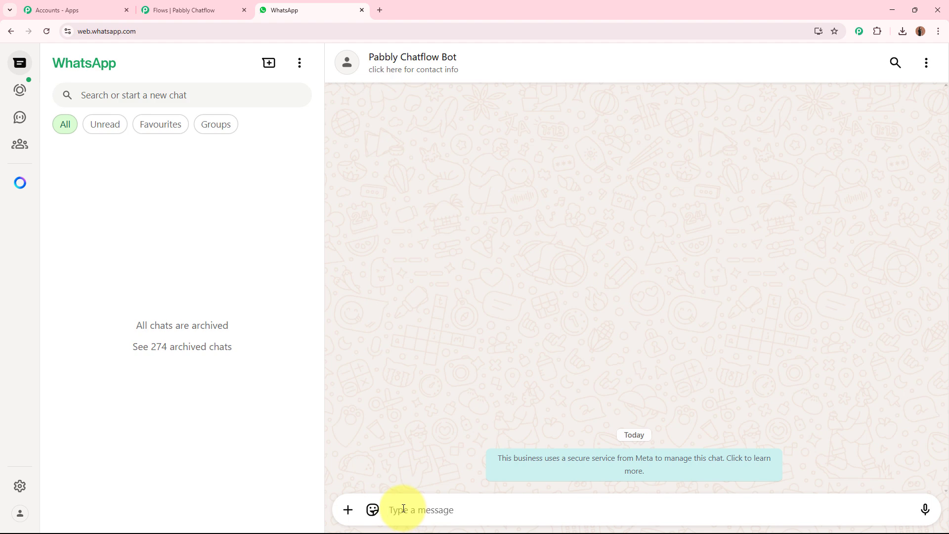
{"action": "type", "text": "H"}
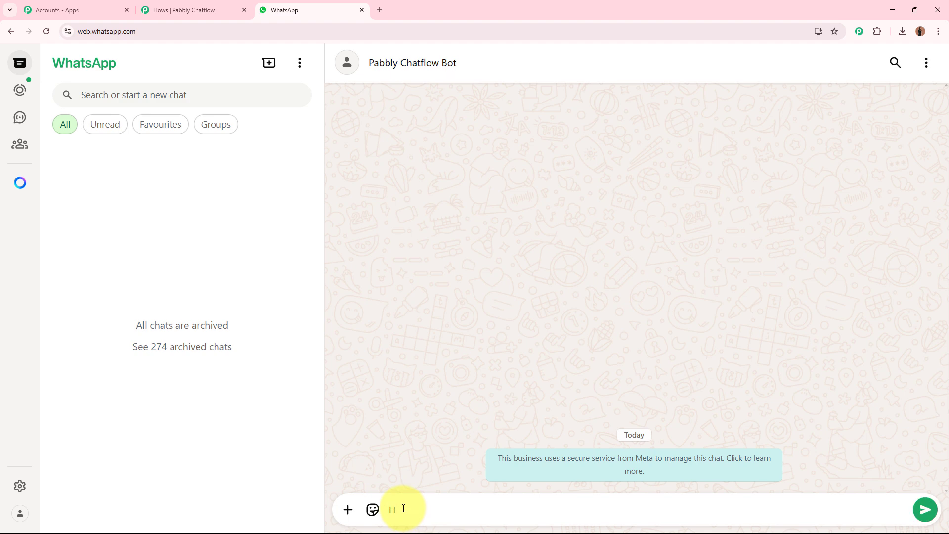
{"action": "type", "text": "ello, How can I get a quote?"}
{"action": "key", "text": "Return"}
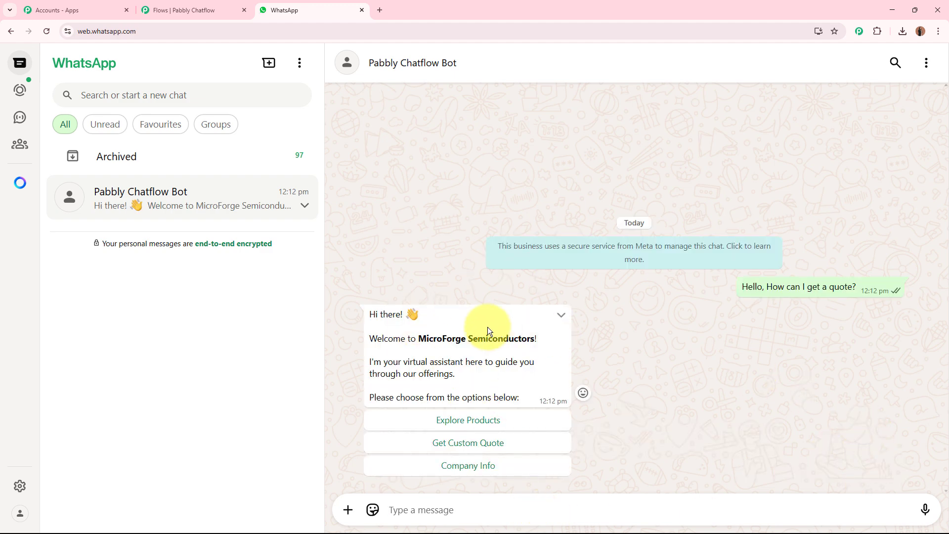
- Choose Get Custom Quote in the bot's welcome reply and answer the product question with "microcontrollers"
{"action": "left_click", "coordinate": [518, 447]}
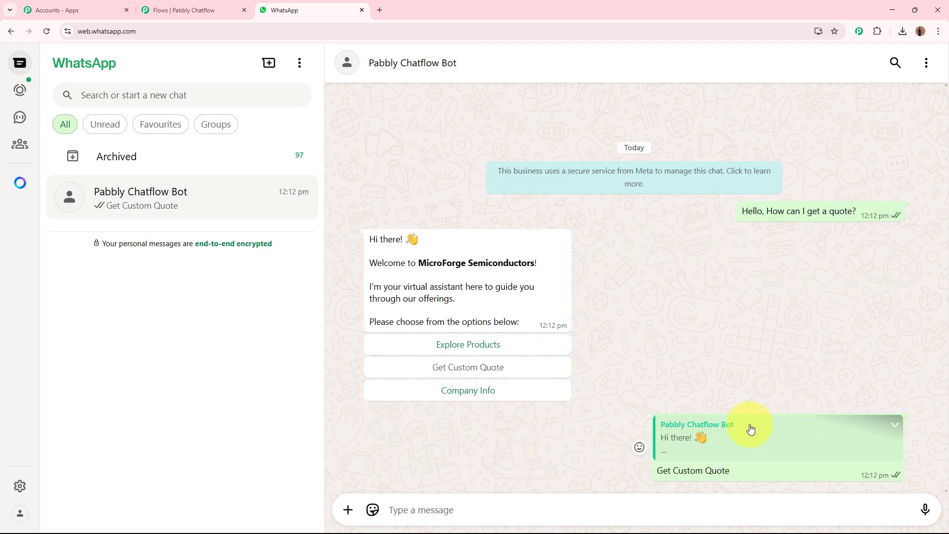
{"action": "left_click_drag", "start_coordinate": [390, 470], "coordinate": [454, 470]}
{"action": "key", "text": "ctrl+c"}
{"action": "left_click", "coordinate": [451, 512]}
{"action": "key", "text": "ctrl+v"}
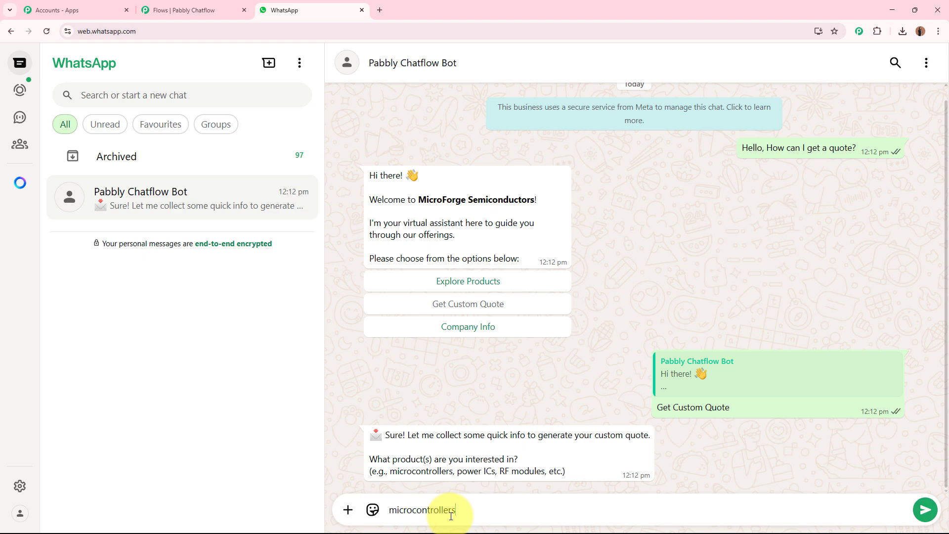
{"action": "key", "text": "Return"}
- Answer the quantity question with "1000" and the delivery location question with "Bhopal, Madhya Pradesh, India"
{"action": "type", "text": "1000"}
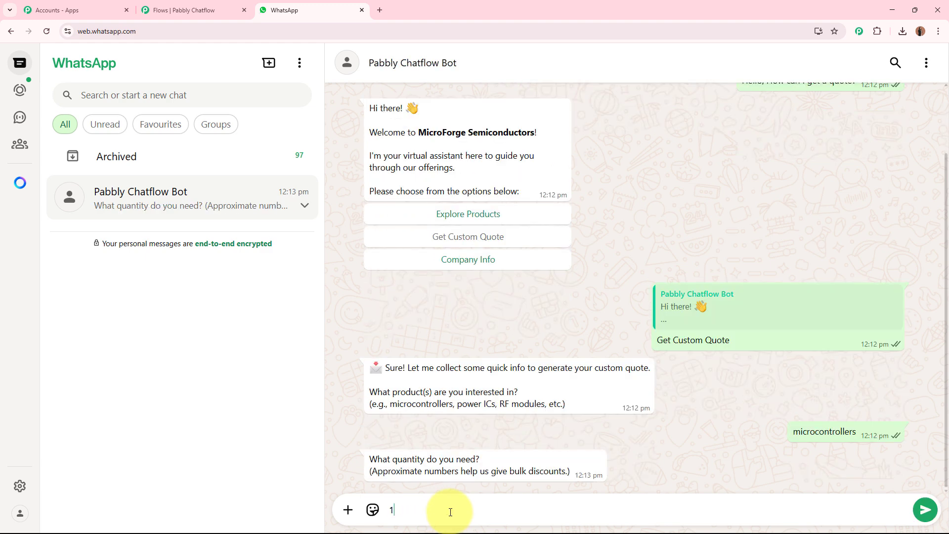
{"action": "key", "text": "Return"}
{"action": "type", "text": "Bhopal, Madhya Pradesh, India"}
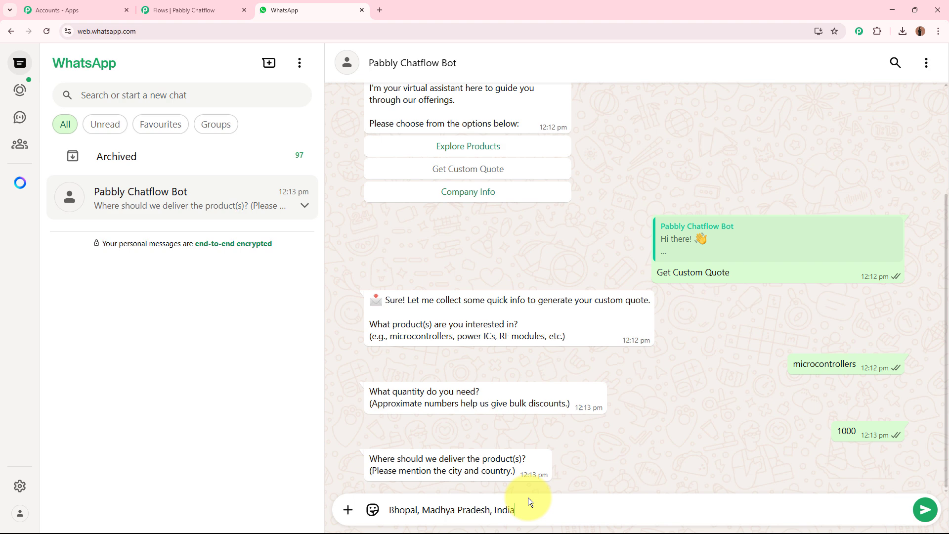
{"action": "key", "text": "Return"}
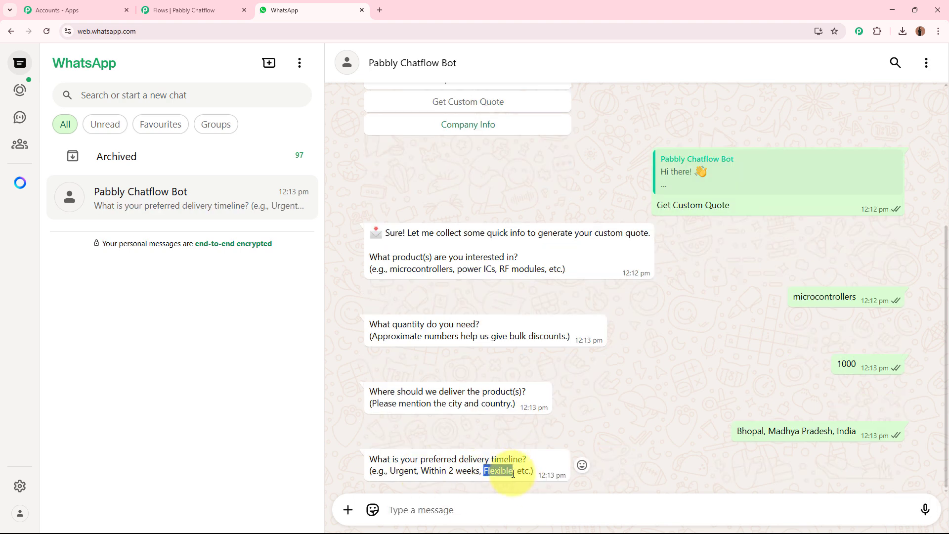
- Answer the timeline question with "Flexible" and the follow-up question with the customer's email address, and check the quote summary reply
{"action": "type", "text": "Flexible"}
{"action": "key", "text": "Return"}
{"action": "type", "text": "te******@pabblytuts.com"}
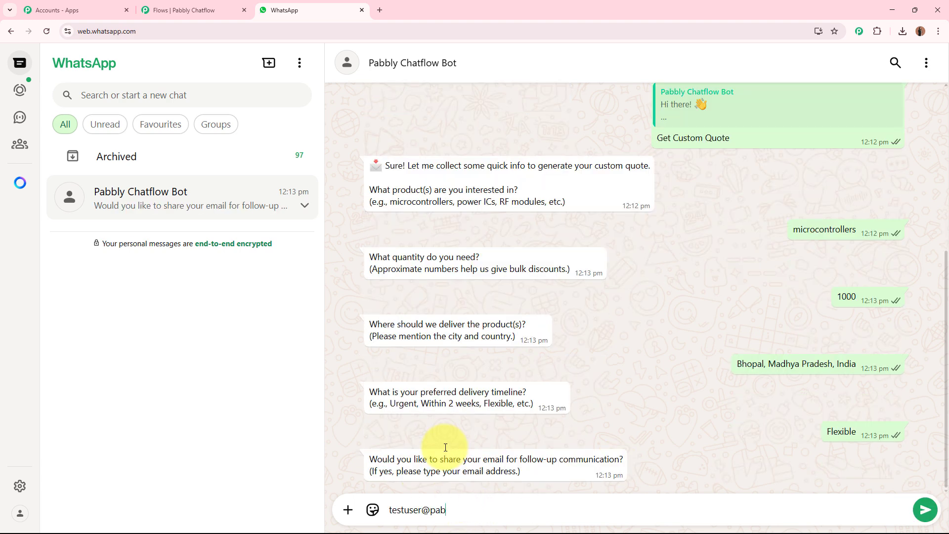
{"action": "key", "text": "Return"}
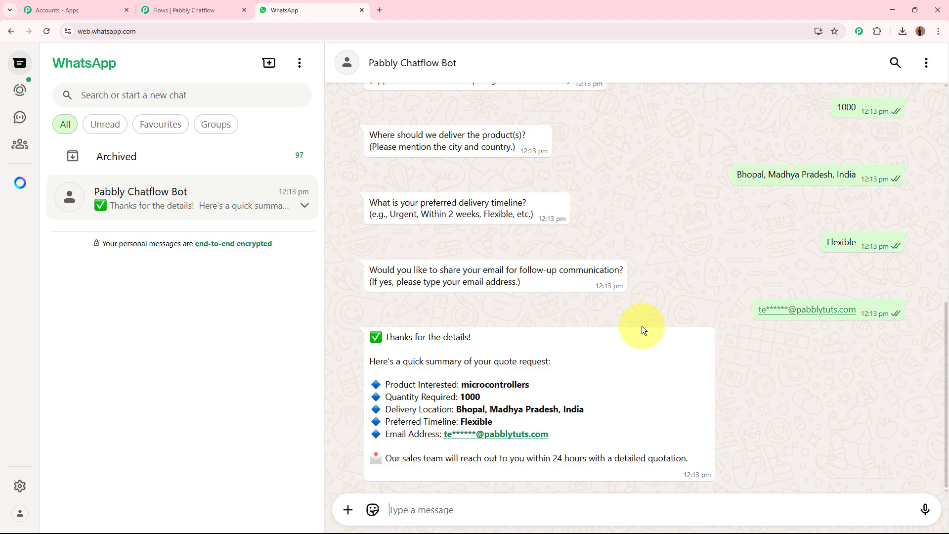
{"action": "left_click_drag", "start_coordinate": [385, 338], "coordinate": [702, 464]}
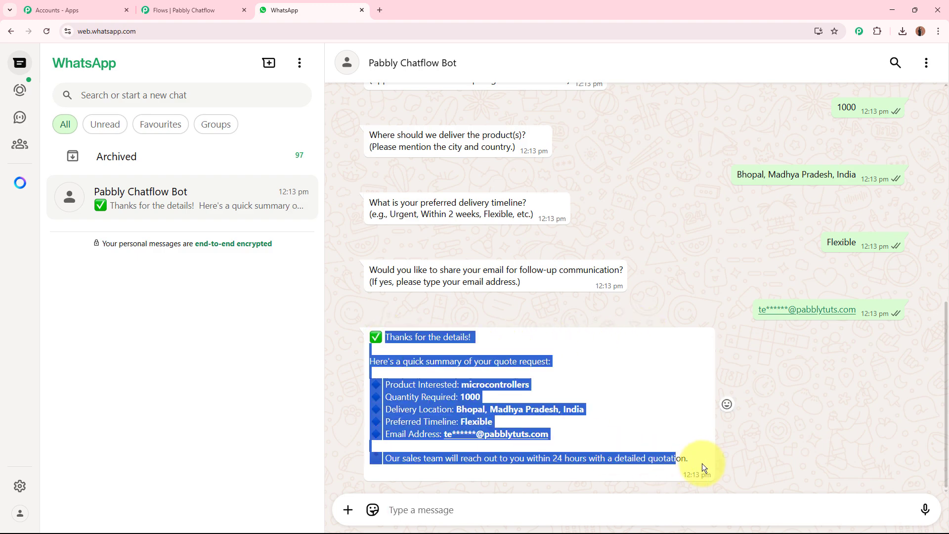
{"action": "left_click", "coordinate": [794, 437]}
- Request Company Info from the bot's welcome message, and switch back to the flow in Pabbly Chatflow
{"action": "scroll", "coordinate": [792, 435], "scroll_direction": "up", "scroll_amount": 15}
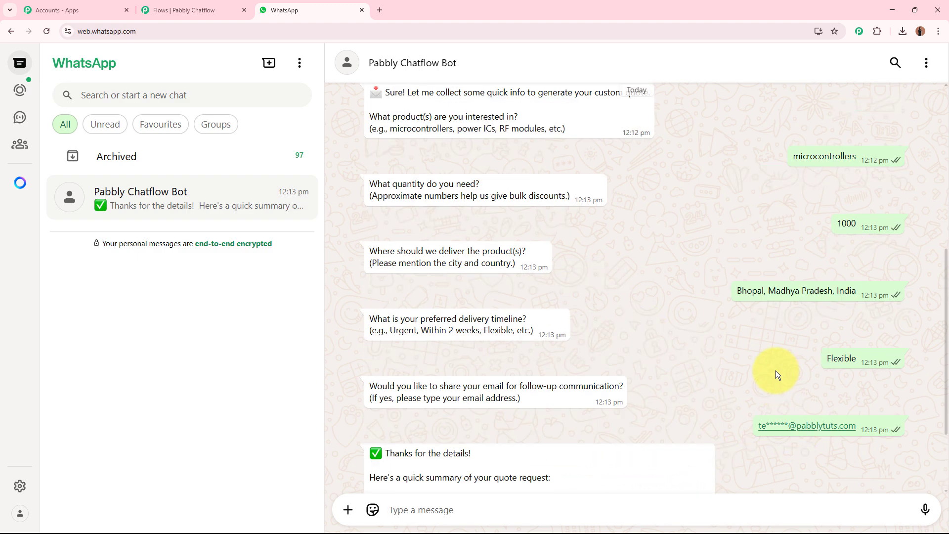
{"action": "left_click", "coordinate": [488, 344]}
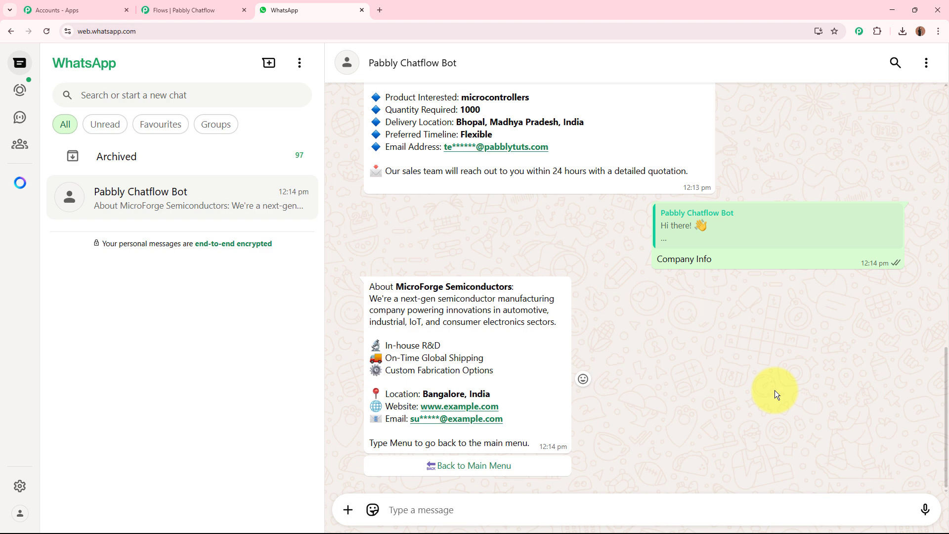
{"action": "left_click", "coordinate": [153, 10]}
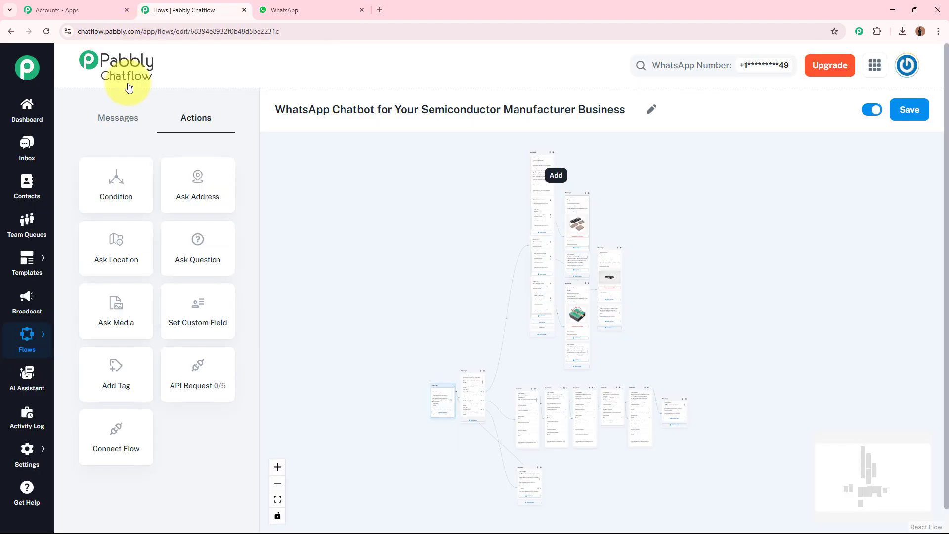